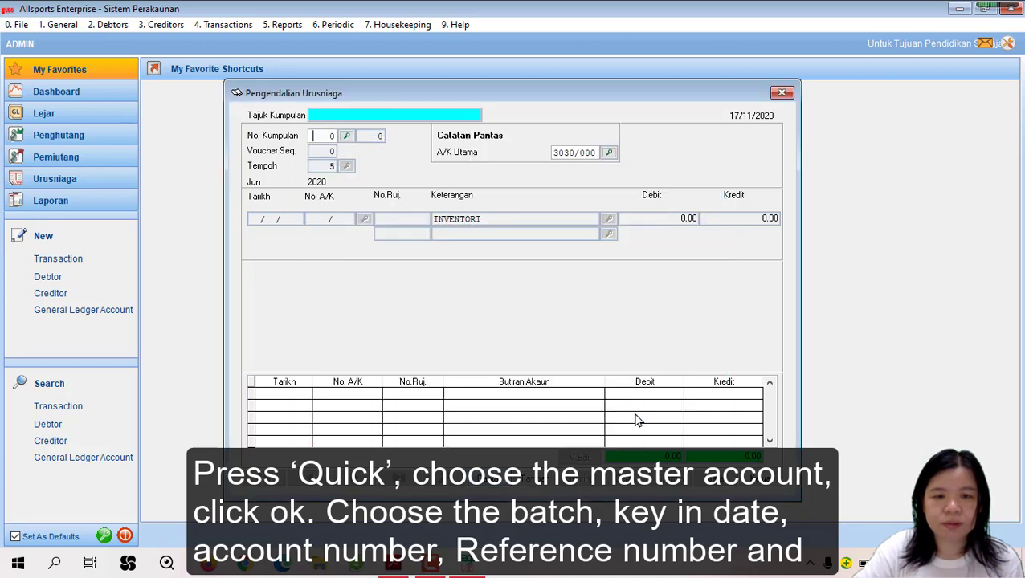
Load batch 3, Belian - JUL'2020, as the batch for the quick transaction entry
{"action": "left_click", "coordinate": [346, 138]}
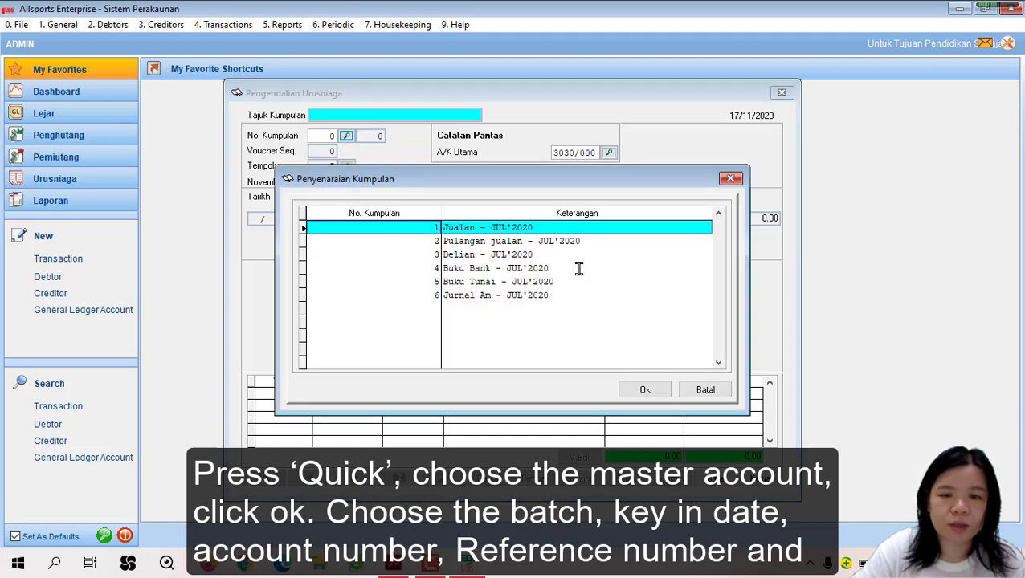
{"action": "left_click", "coordinate": [526, 255]}
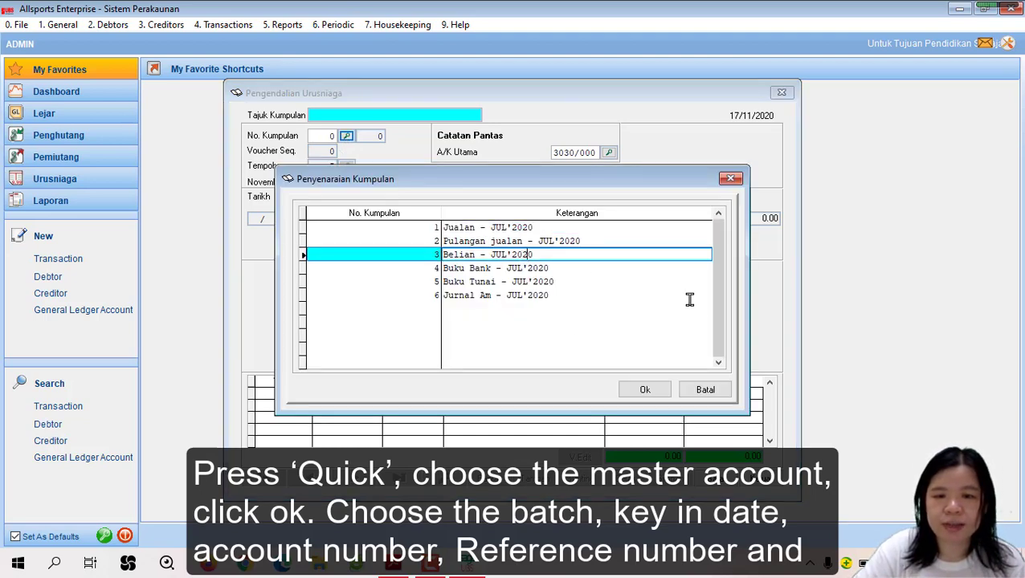
{"action": "left_click", "coordinate": [648, 391]}
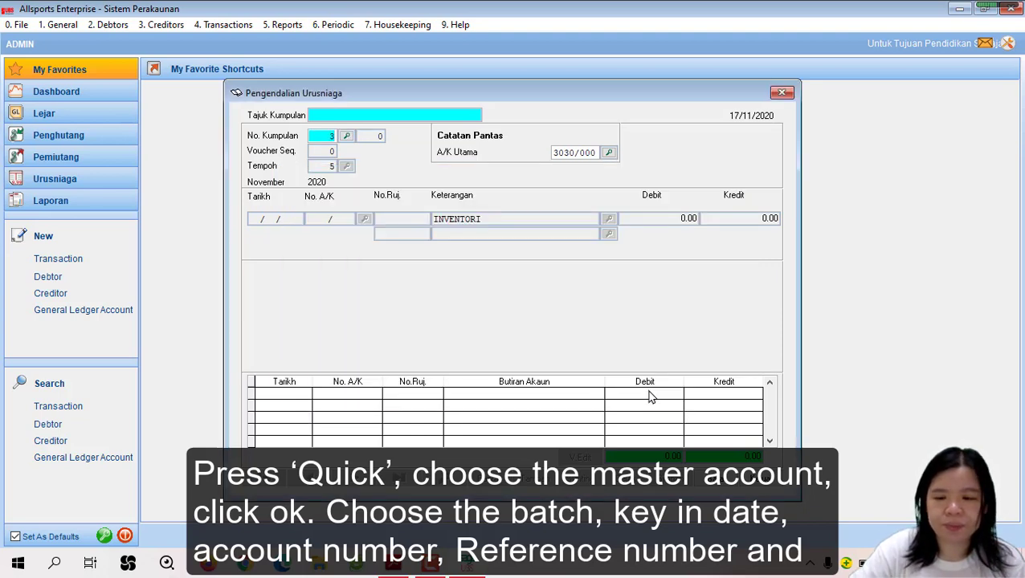
{"action": "key", "text": "Return"}
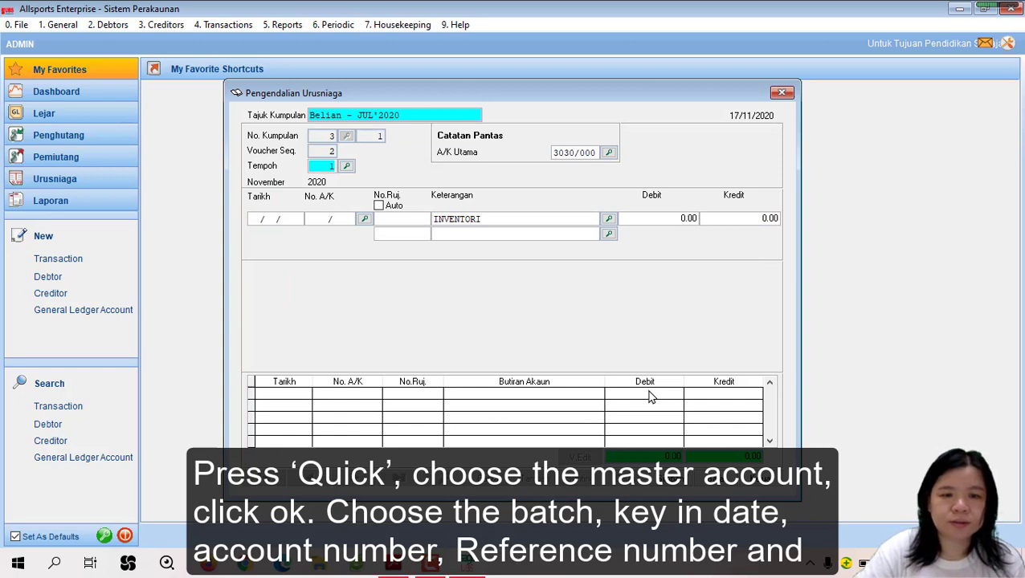
Date the purchase entry 01/07/2020 and assign it to the World Sports Berhad creditor account
{"action": "left_click", "coordinate": [252, 219]}
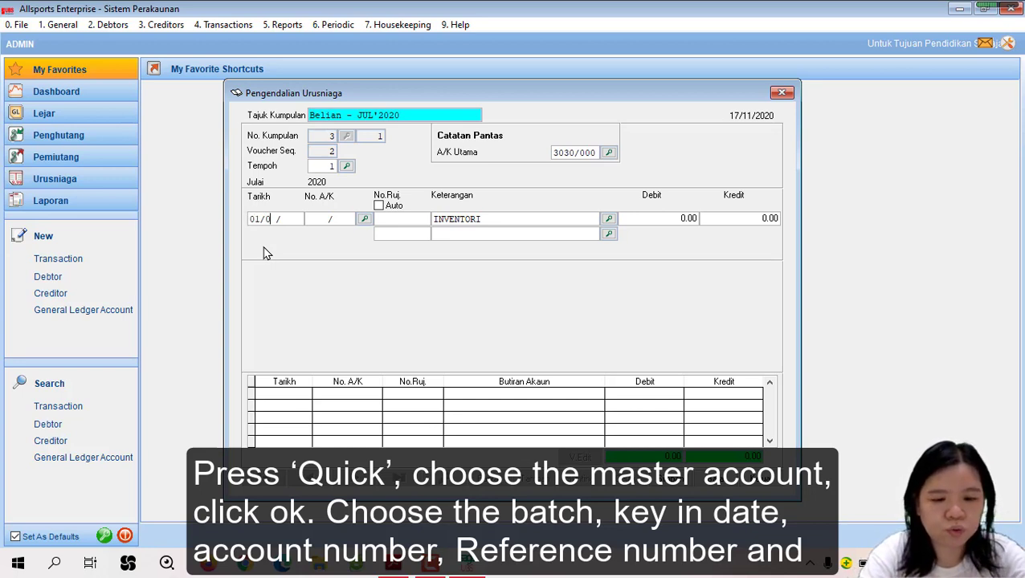
{"action": "type", "text": "01/07/2020"}
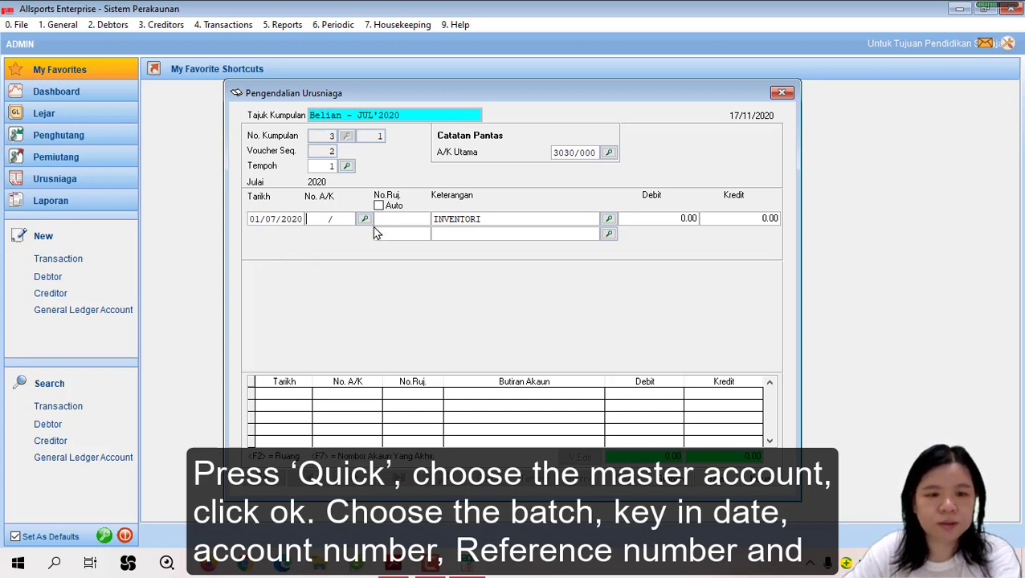
{"action": "left_click", "coordinate": [364, 219]}
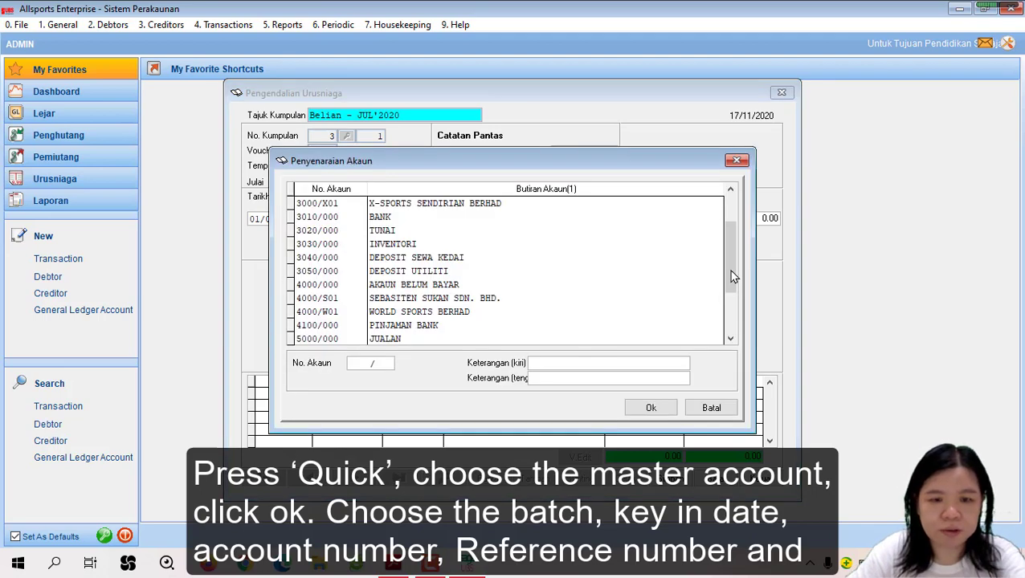
{"action": "left_click", "coordinate": [455, 310]}
{"action": "left_click", "coordinate": [650, 408]}
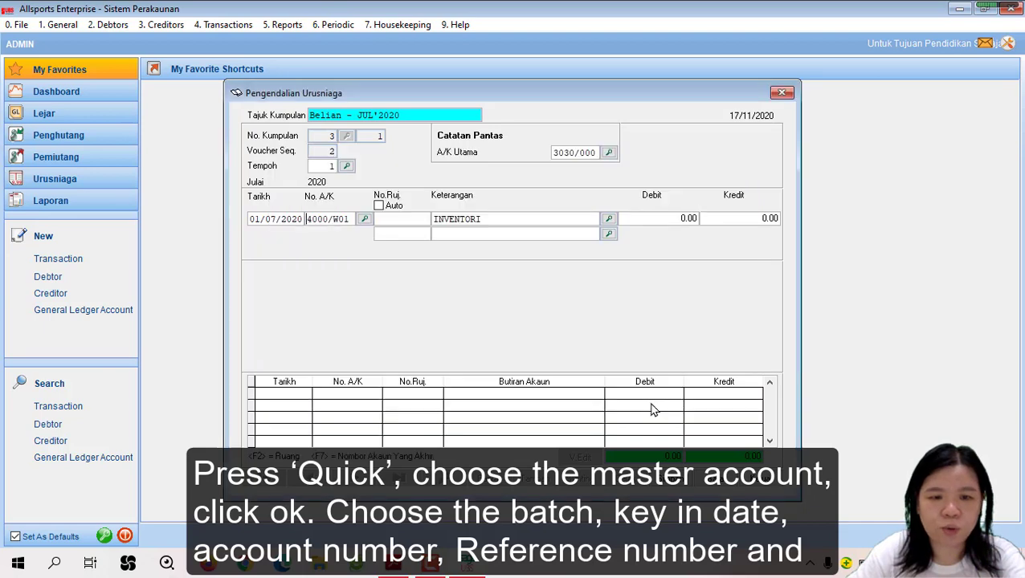
{"action": "key", "text": "Return"}
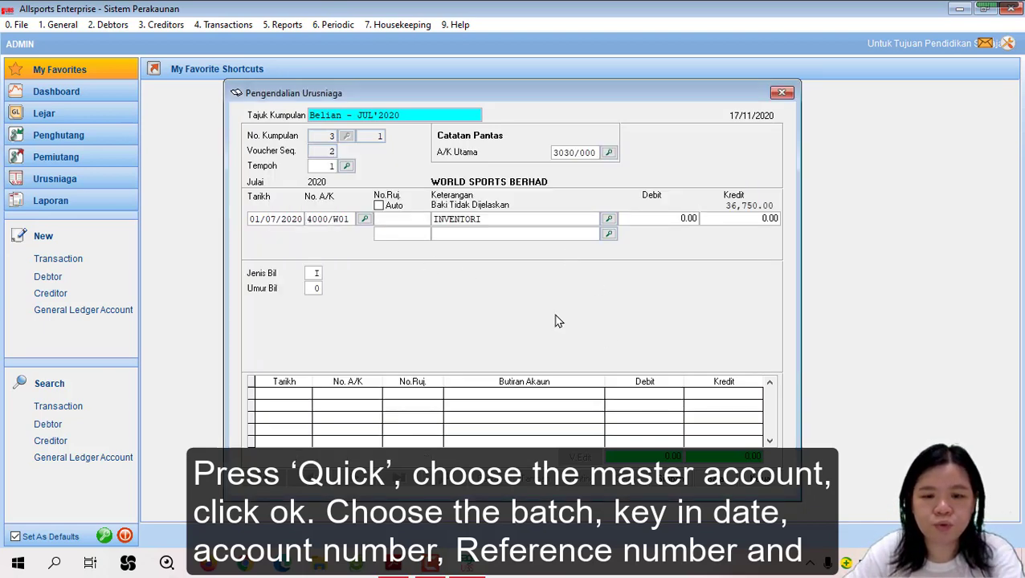
Check the World Sports Berhad invoice in Acrobat Reader and enter Inv 0307 as the purchase entry's reference number
{"action": "left_click", "coordinate": [399, 572]}
{"action": "scroll", "coordinate": [787, 290], "scroll_direction": "up", "scroll_amount": 1}
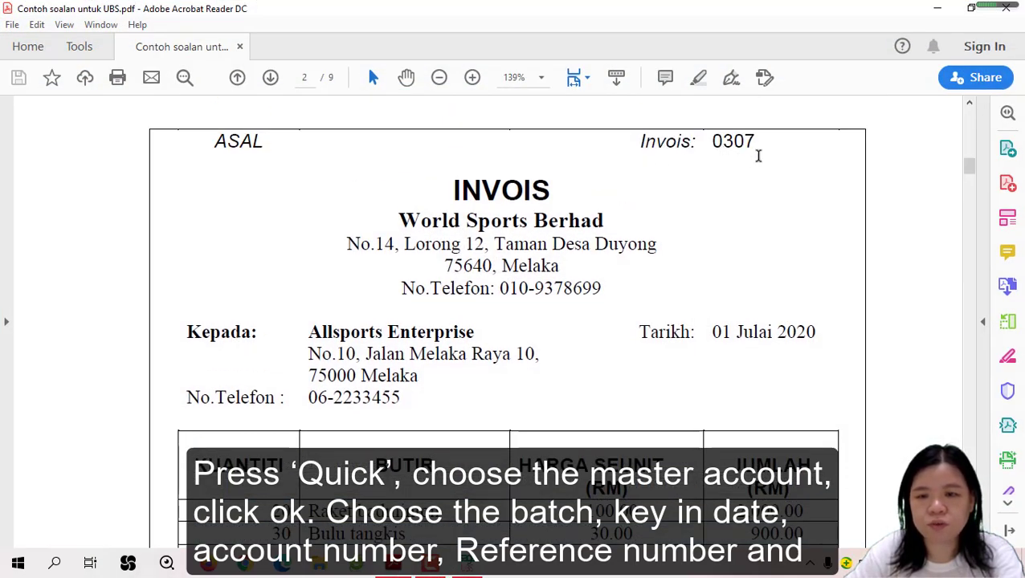
{"action": "left_click", "coordinate": [935, 8]}
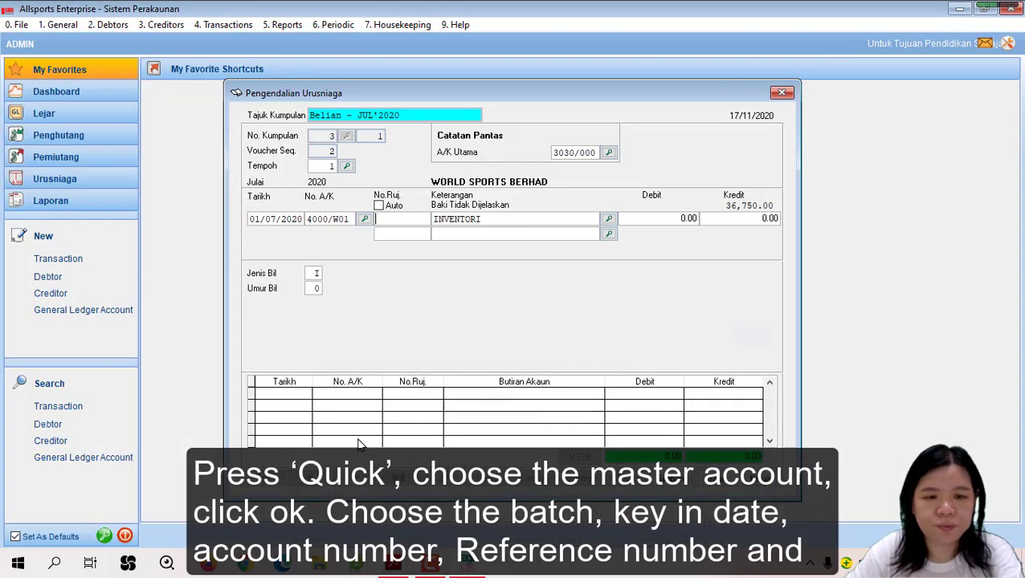
{"action": "type", "text": "I"}
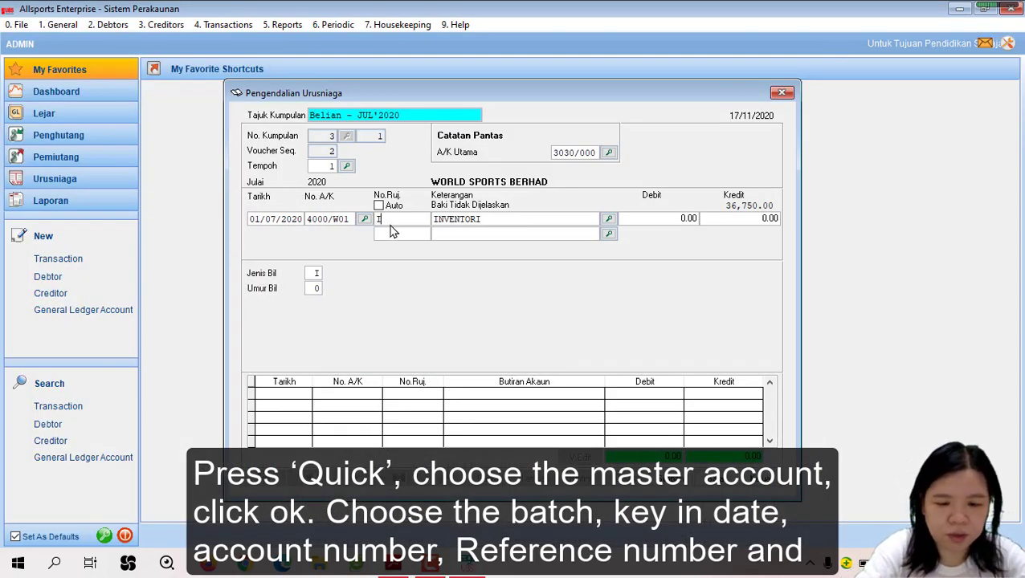
{"action": "type", "text": "nv 0307"}
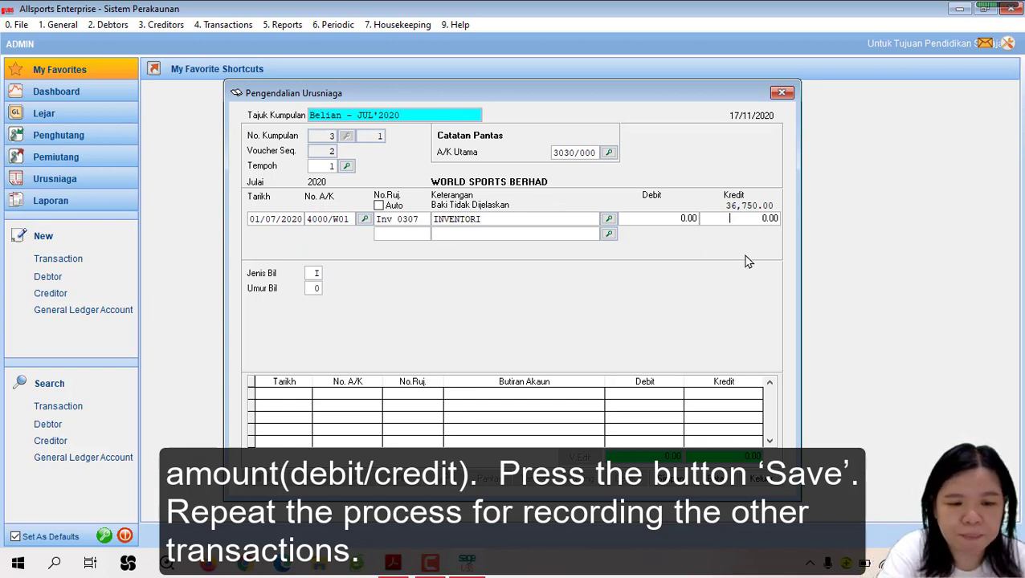
Credit World Sports Berhad with 2,900.00 and save the purchase transaction
{"action": "type", "text": "900"}
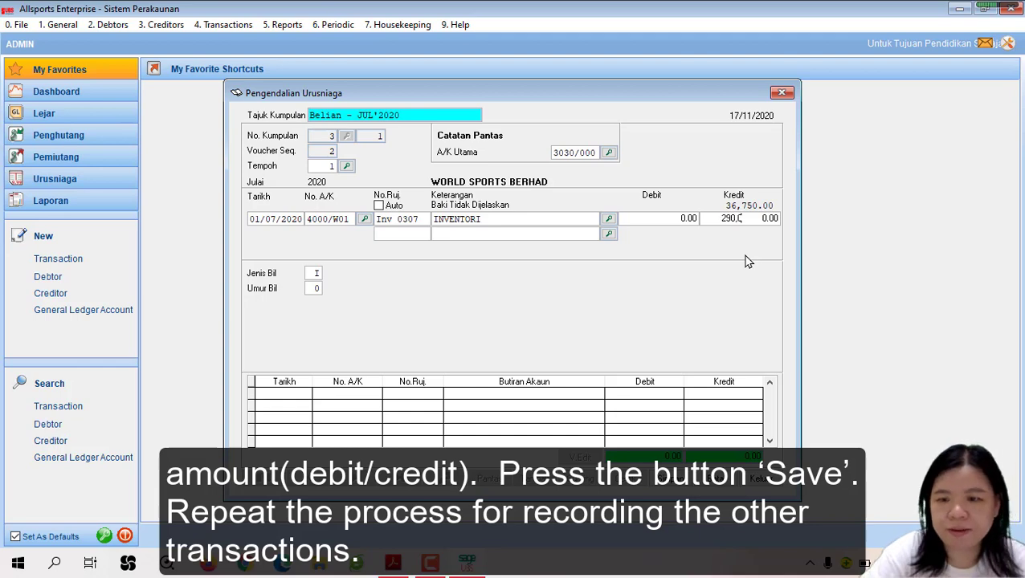
{"action": "key", "text": "Return"}
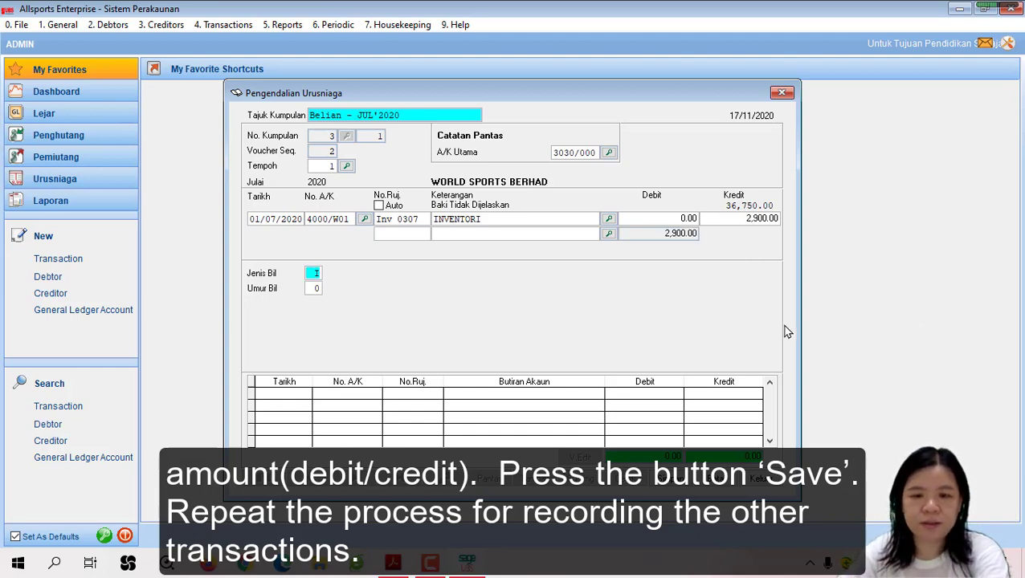
{"action": "left_click", "coordinate": [675, 480]}
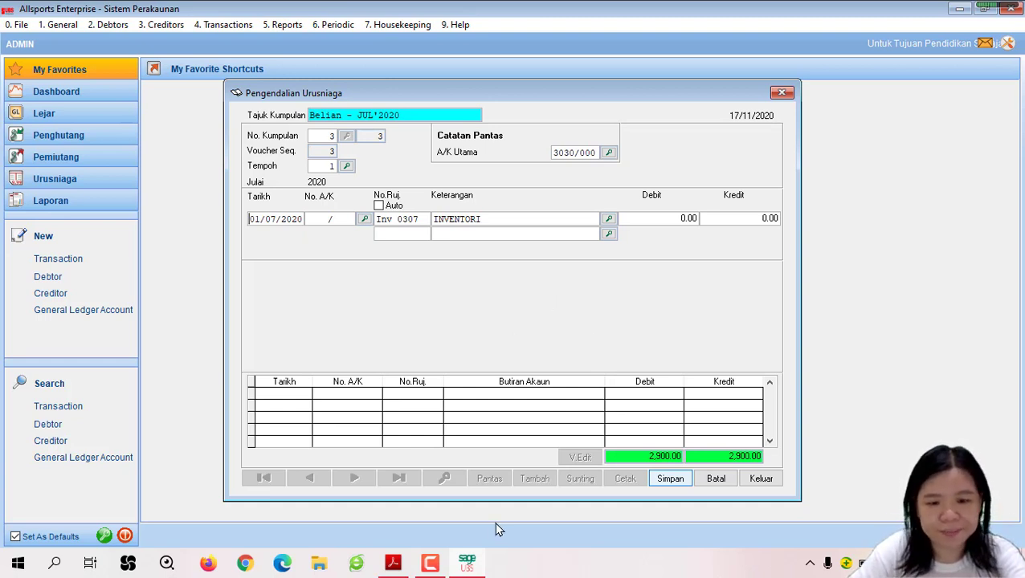
Examine the World Sports Berhad credit note on page 3 of the Acrobat Reader PDF for its date, item and total, and return to the accounting program
{"action": "left_click", "coordinate": [393, 563]}
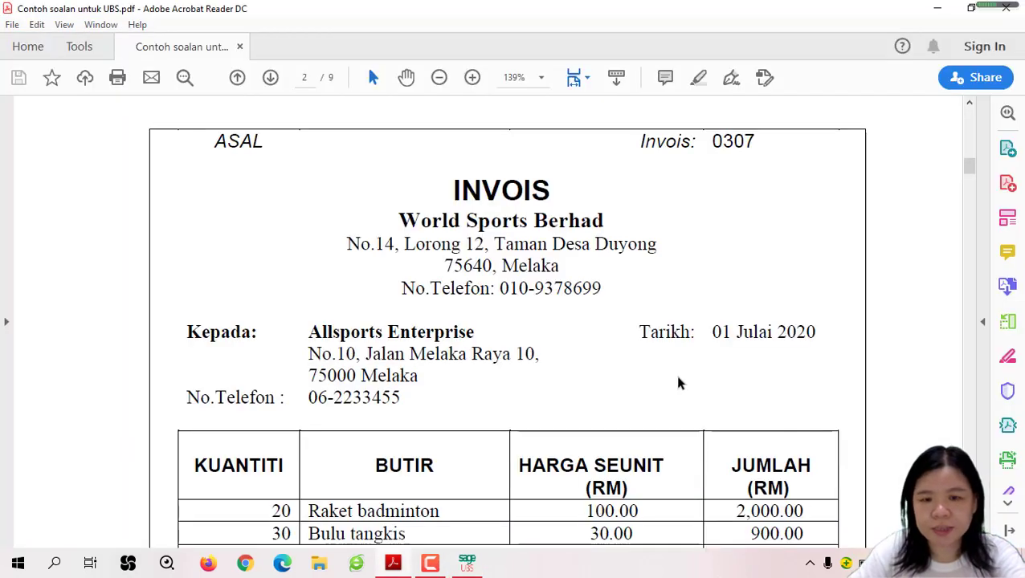
{"action": "scroll", "coordinate": [675, 394], "scroll_direction": "down", "scroll_amount": 10}
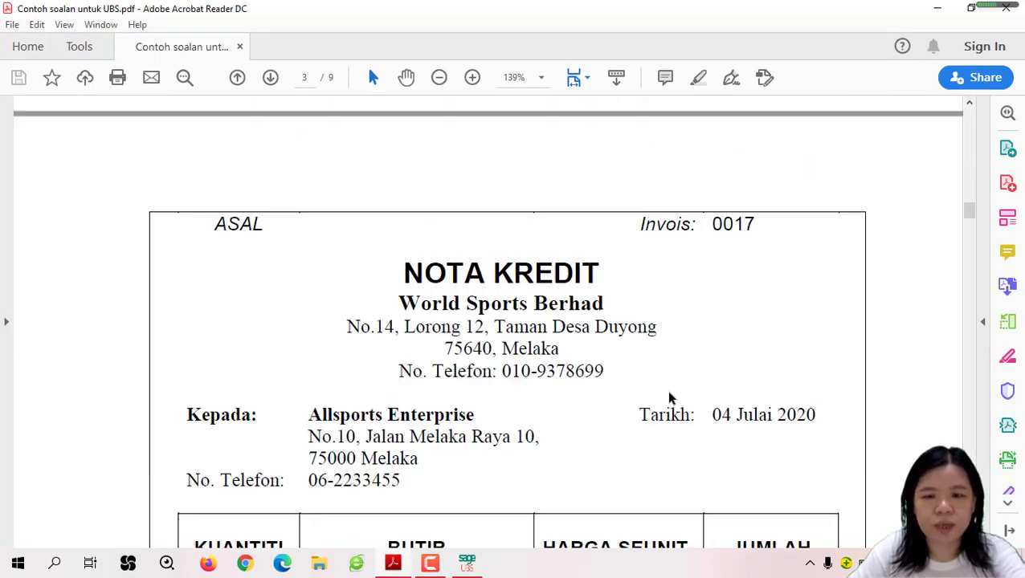
{"action": "scroll", "coordinate": [671, 397], "scroll_direction": "down", "scroll_amount": 5}
{"action": "scroll", "coordinate": [671, 398], "scroll_direction": "up", "scroll_amount": 3}
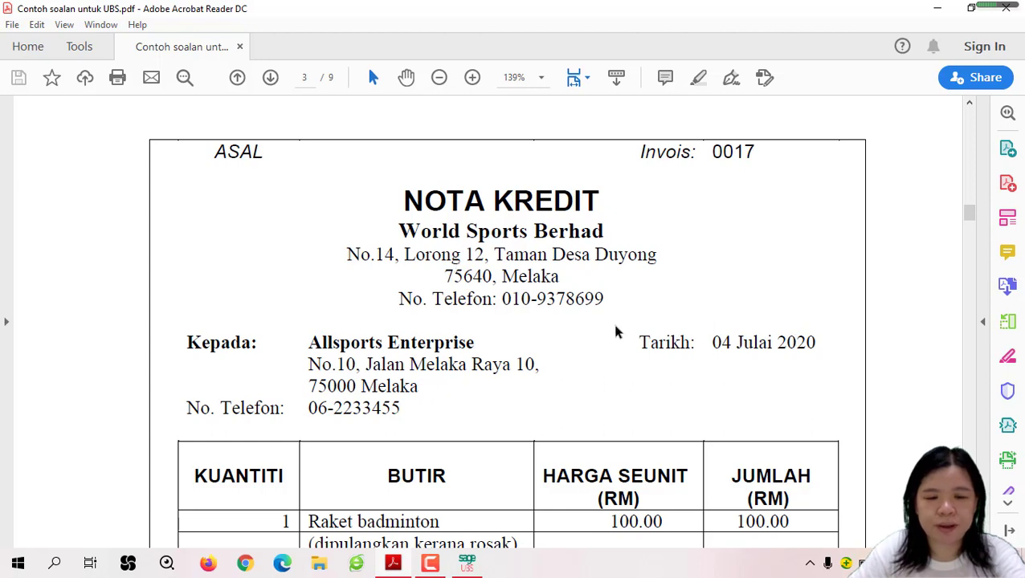
{"action": "scroll", "coordinate": [615, 332], "scroll_direction": "down", "scroll_amount": 3}
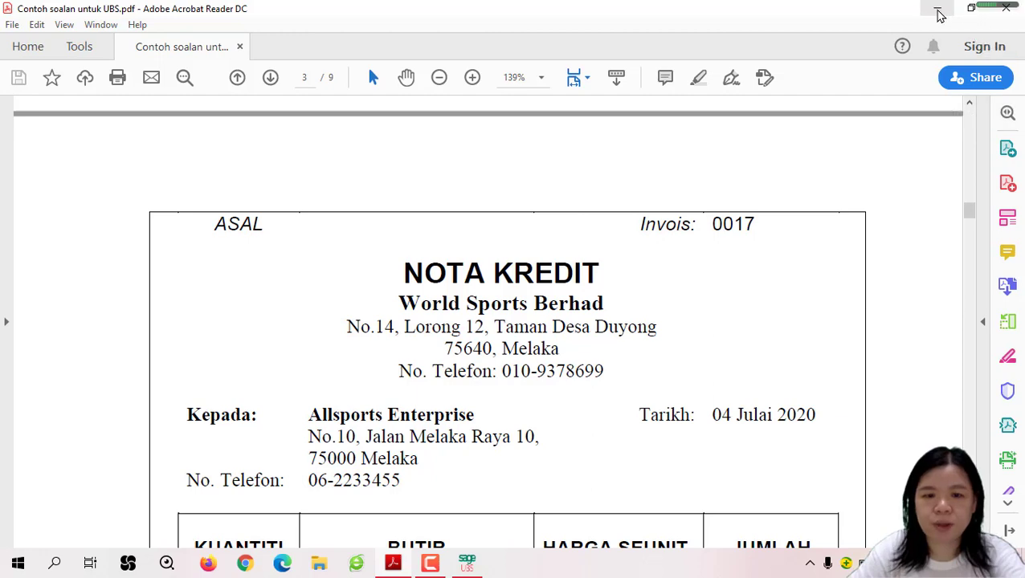
{"action": "left_click", "coordinate": [936, 8]}
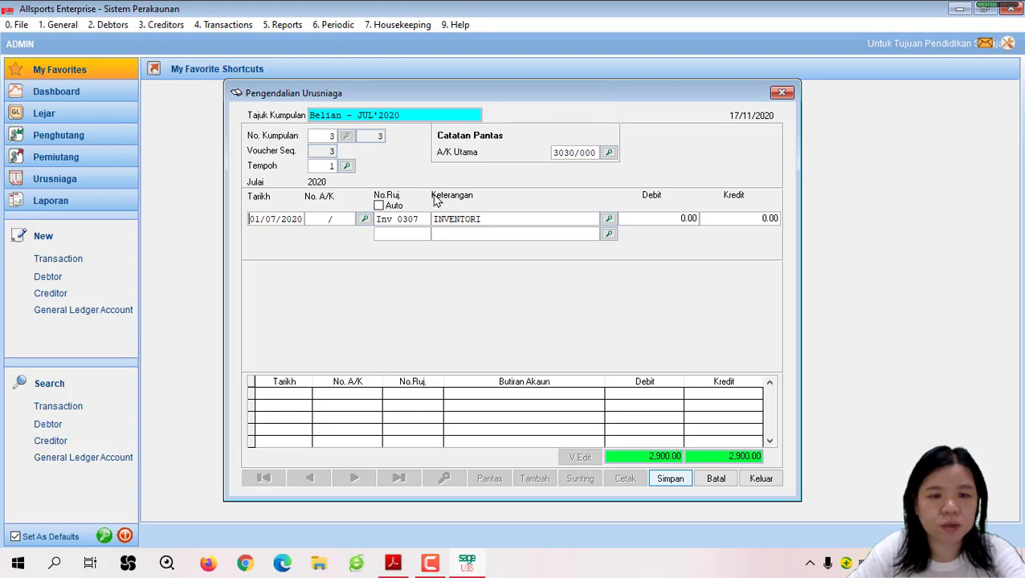
{"action": "key", "text": "alt+Tab"}
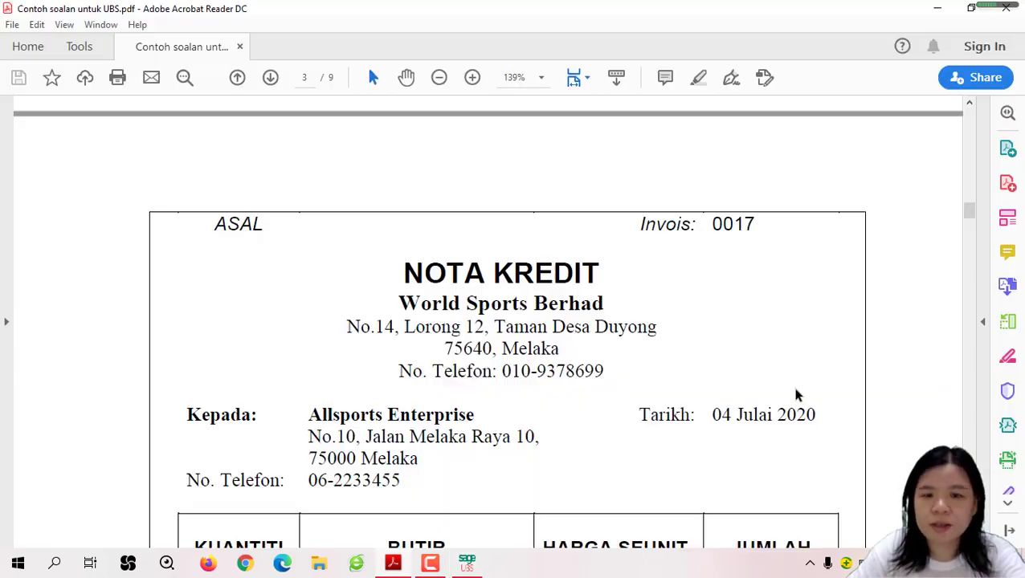
{"action": "scroll", "coordinate": [842, 358], "scroll_direction": "down", "scroll_amount": 3}
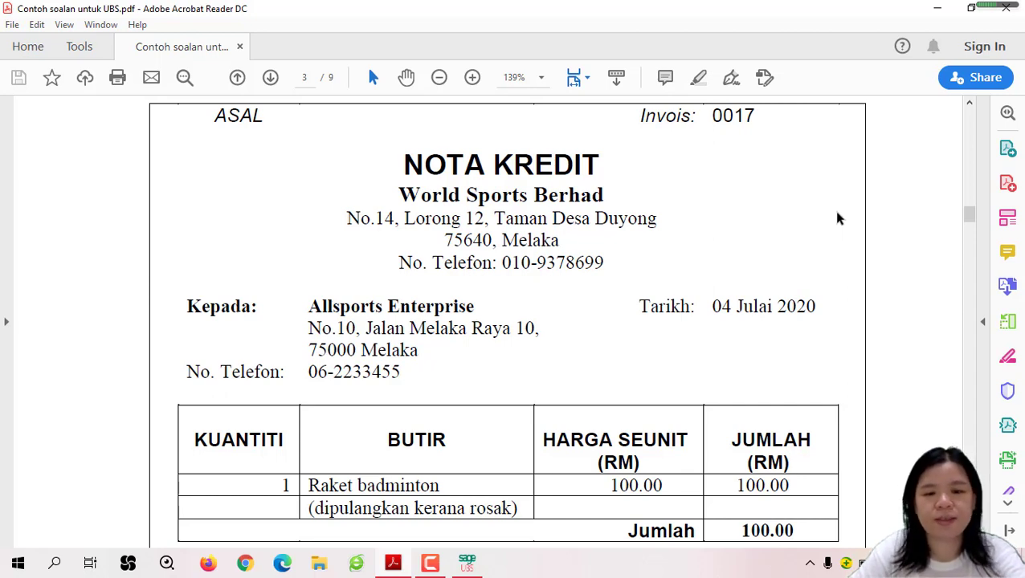
{"action": "left_click", "coordinate": [936, 8]}
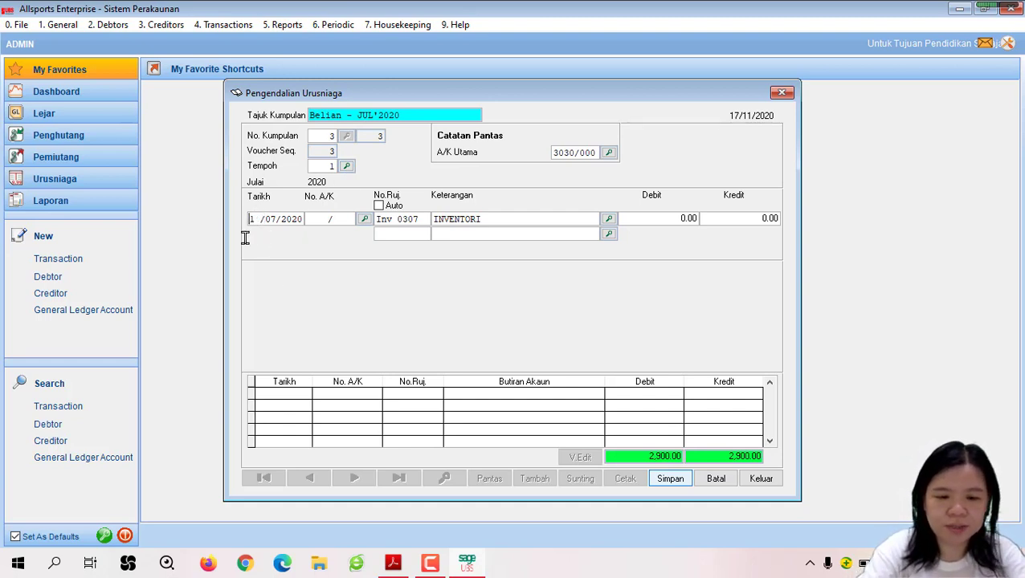
Date the return entry 04/07/2020 and assign it to the World Sports Berhad creditor account
{"action": "type", "text": "4"}
{"action": "key", "text": "BackSpace"}
{"action": "type", "text": "04"}
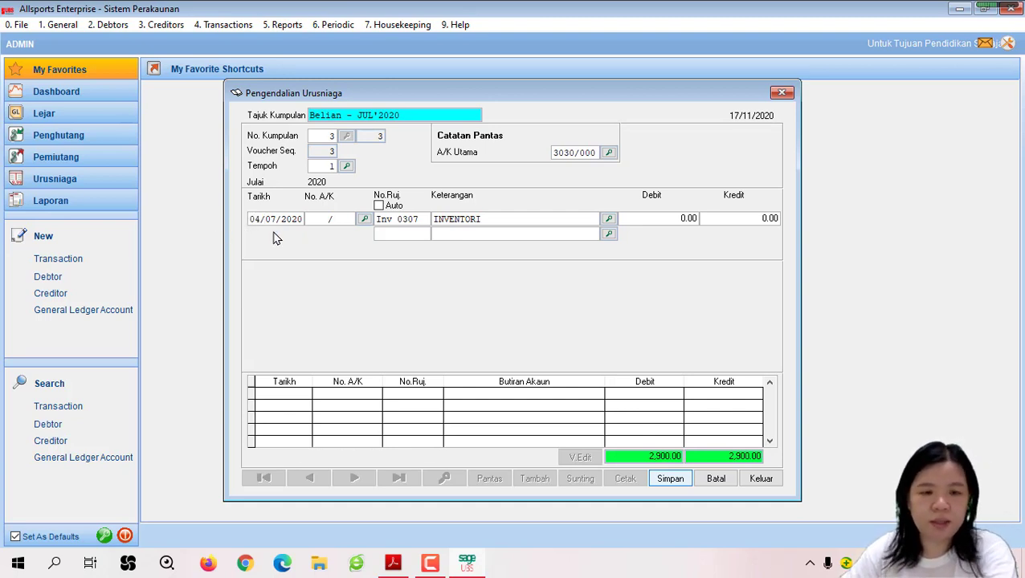
{"action": "key", "text": "Return"}
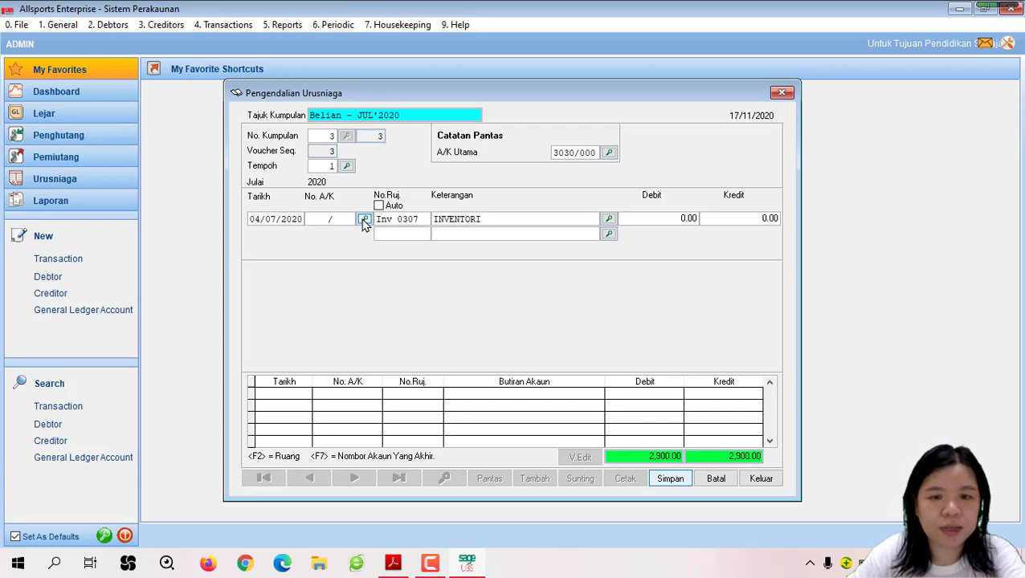
{"action": "left_click", "coordinate": [364, 219]}
{"action": "scroll", "coordinate": [732, 282], "scroll_direction": "down", "scroll_amount": 3}
{"action": "left_click", "coordinate": [460, 298]}
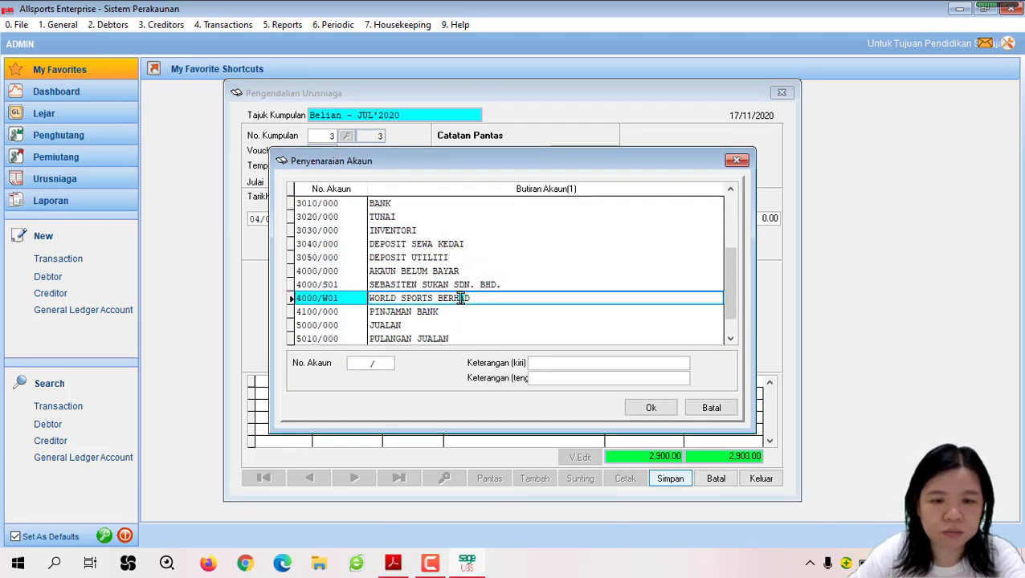
{"action": "left_click", "coordinate": [653, 408]}
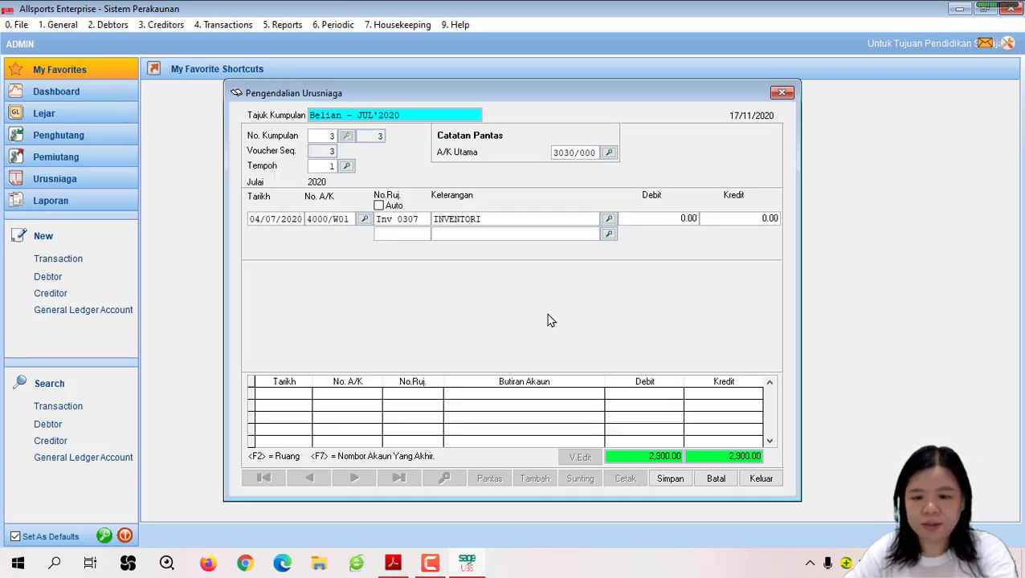
{"action": "key", "text": "Return"}
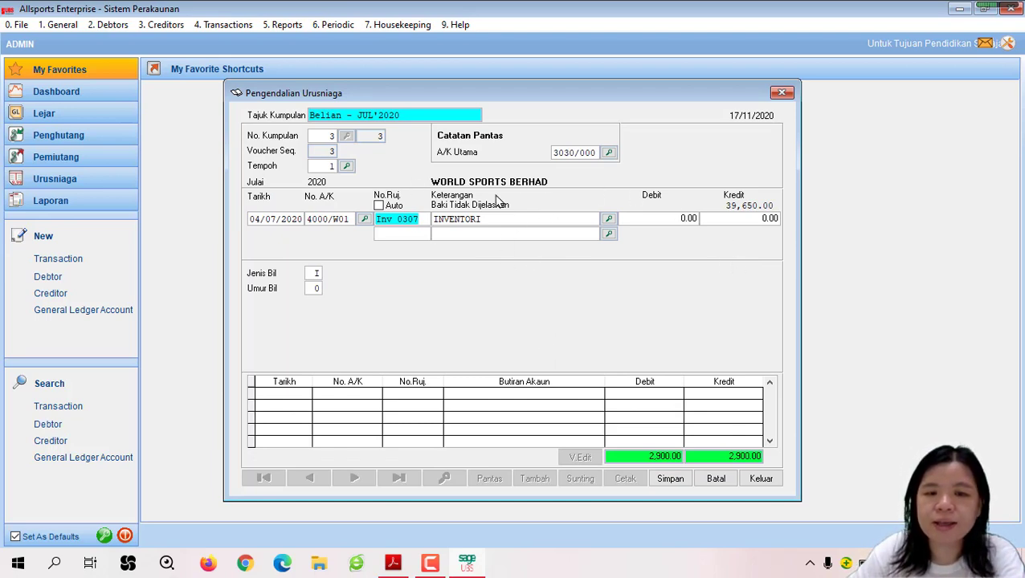
Debit World Sports Berhad with 100.00 for the returned goods and save the transaction
{"action": "left_click", "coordinate": [649, 219]}
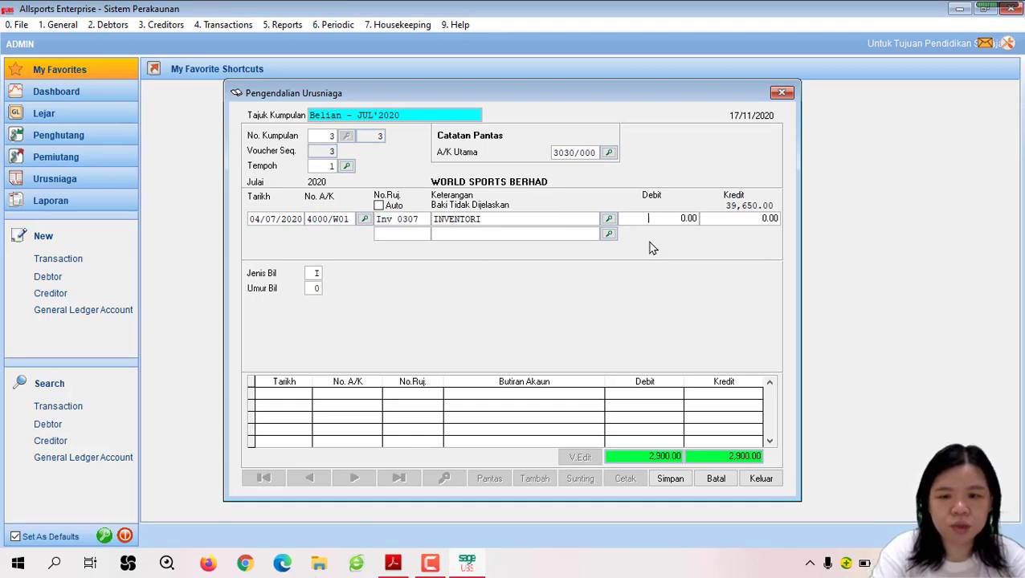
{"action": "type", "text": "100"}
{"action": "key", "text": "Return"}
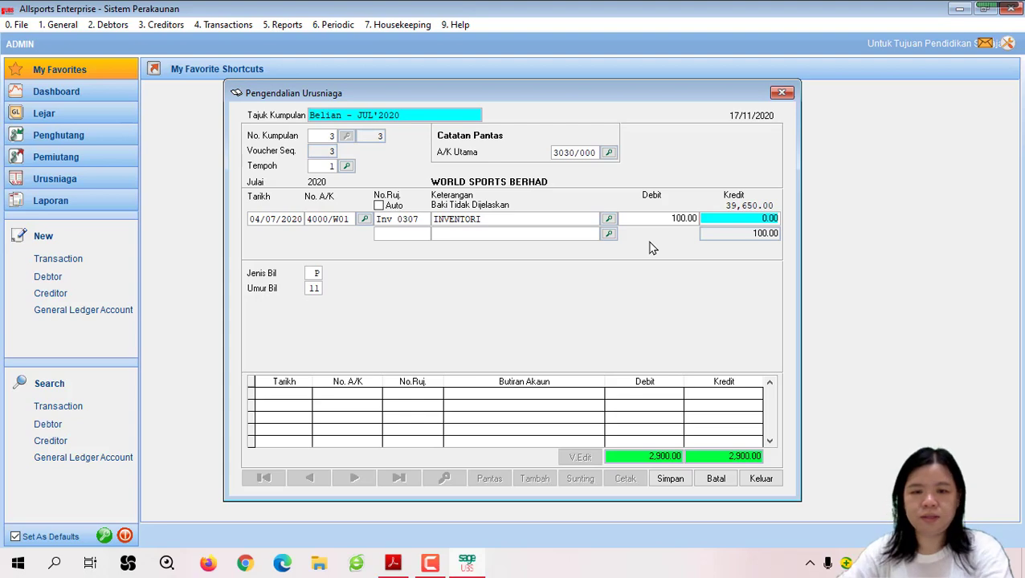
{"action": "left_click", "coordinate": [677, 482]}
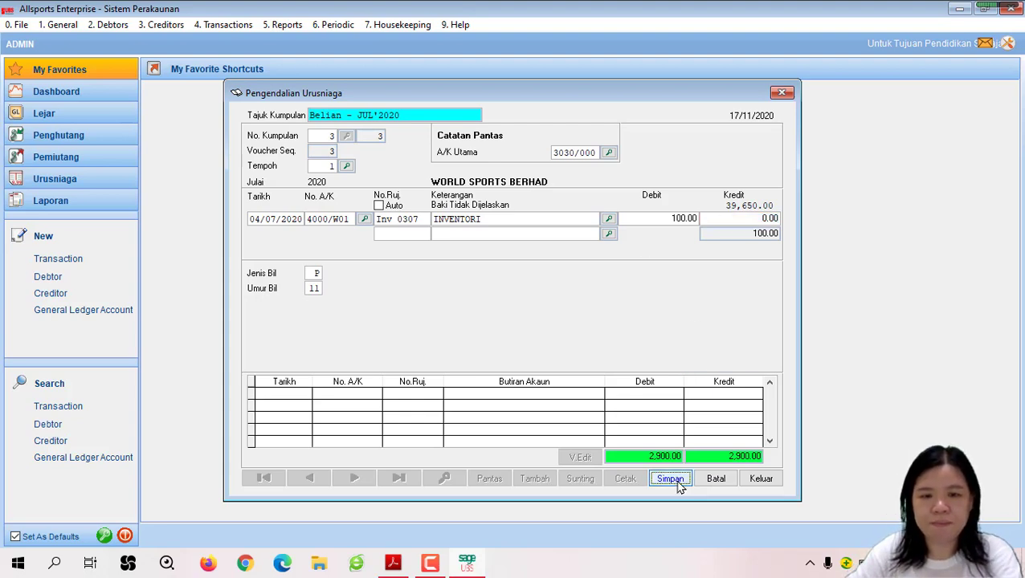
Switch to the Acrobat Reader PDF and examine the sales invoice to Kedai Sukan Teh on page 4
{"action": "left_click", "coordinate": [393, 563]}
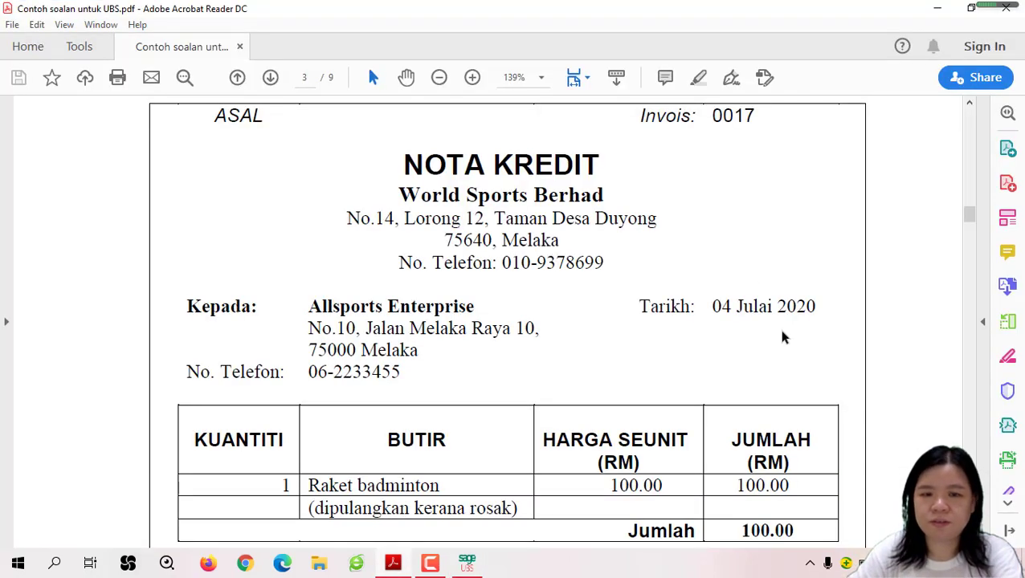
{"action": "scroll", "coordinate": [783, 335], "scroll_direction": "down", "scroll_amount": 3}
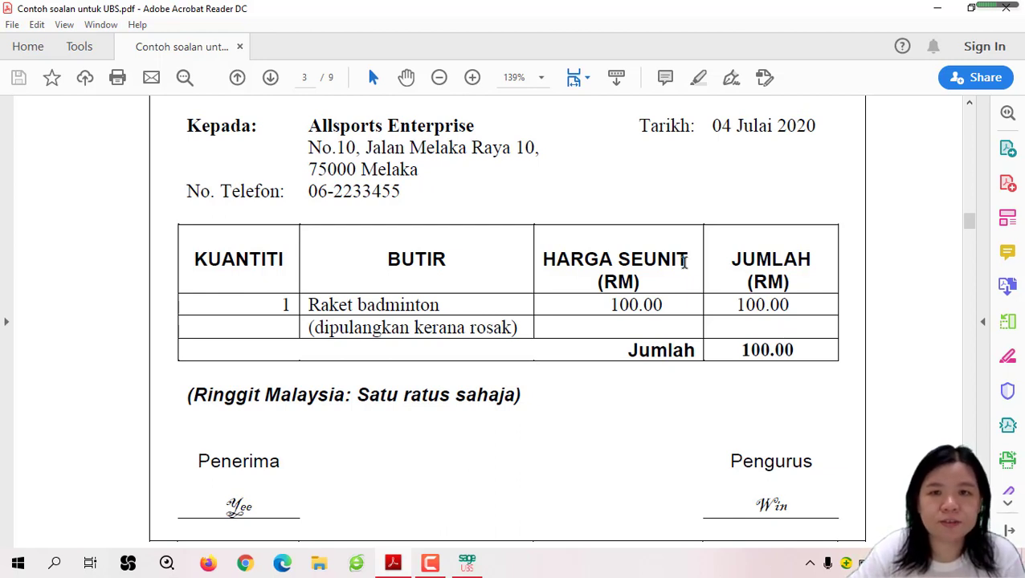
{"action": "scroll", "coordinate": [649, 325], "scroll_direction": "down", "scroll_amount": 10}
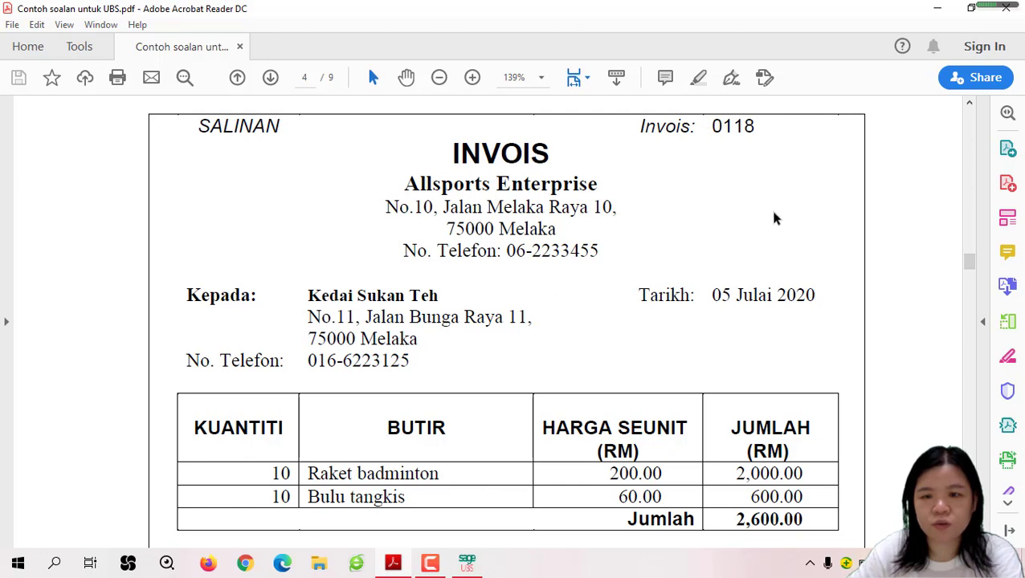
Finish reading the sales invoice, return to the accounting program and start a quick entry with JUALAN (5000/000) as the main account
{"action": "scroll", "coordinate": [493, 309], "scroll_direction": "down", "scroll_amount": 1}
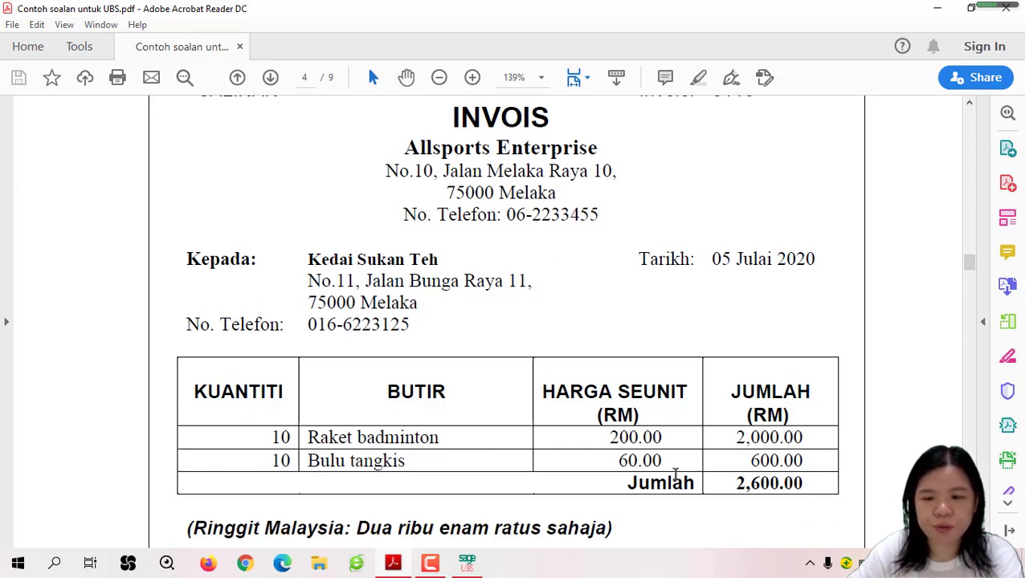
{"action": "left_click", "coordinate": [938, 9]}
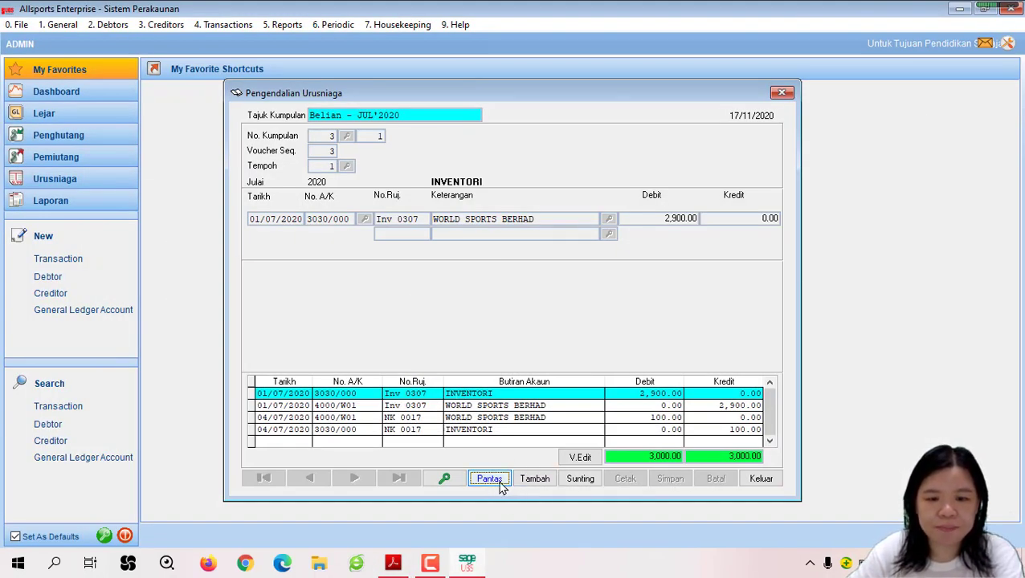
{"action": "left_click", "coordinate": [500, 486]}
{"action": "left_click", "coordinate": [484, 185]}
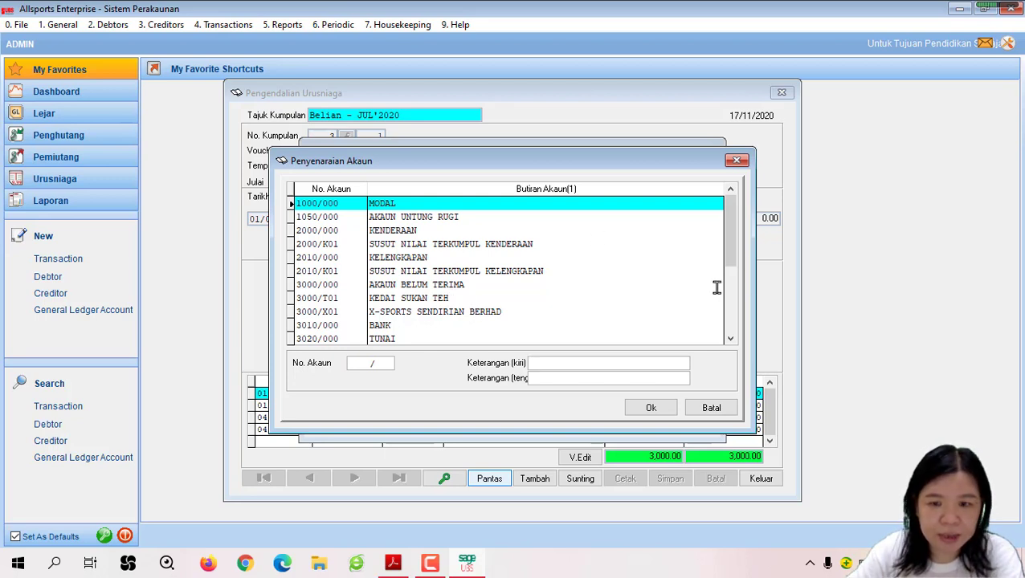
{"action": "left_click_drag", "start_coordinate": [730, 256], "coordinate": [734, 274]}
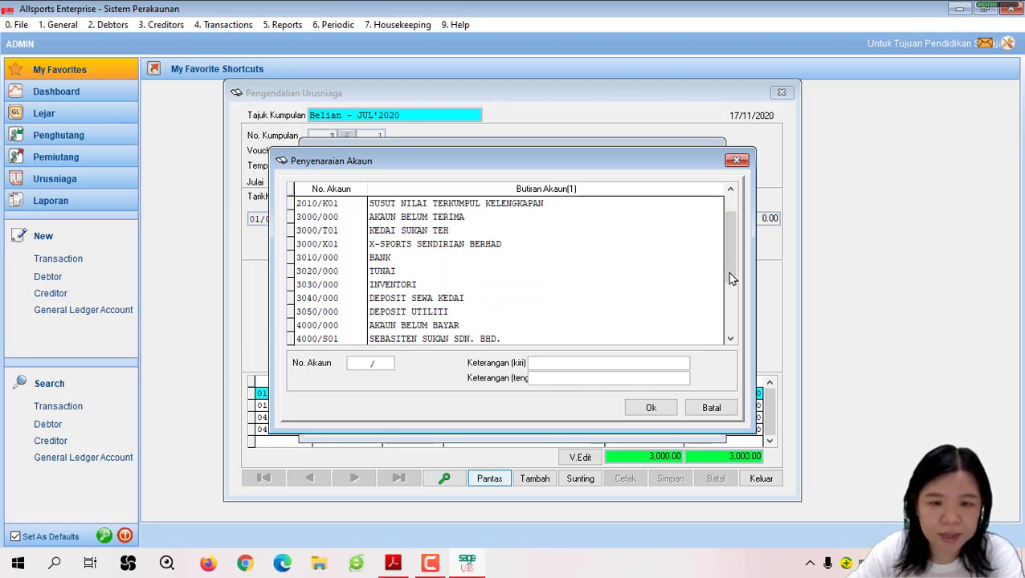
{"action": "scroll", "coordinate": [567, 309], "scroll_direction": "down", "scroll_amount": 2}
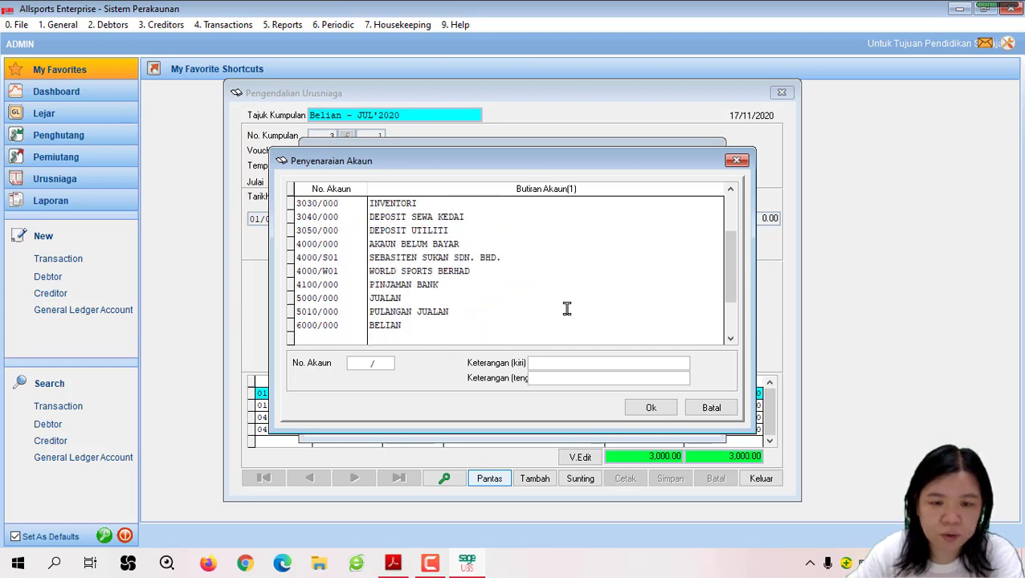
{"action": "left_click", "coordinate": [382, 297]}
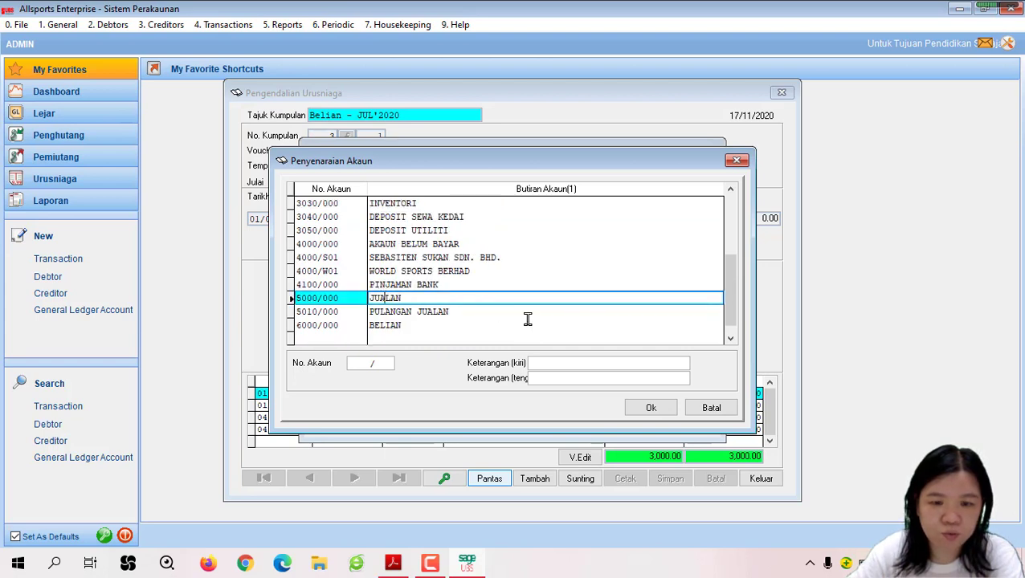
{"action": "left_click", "coordinate": [652, 409]}
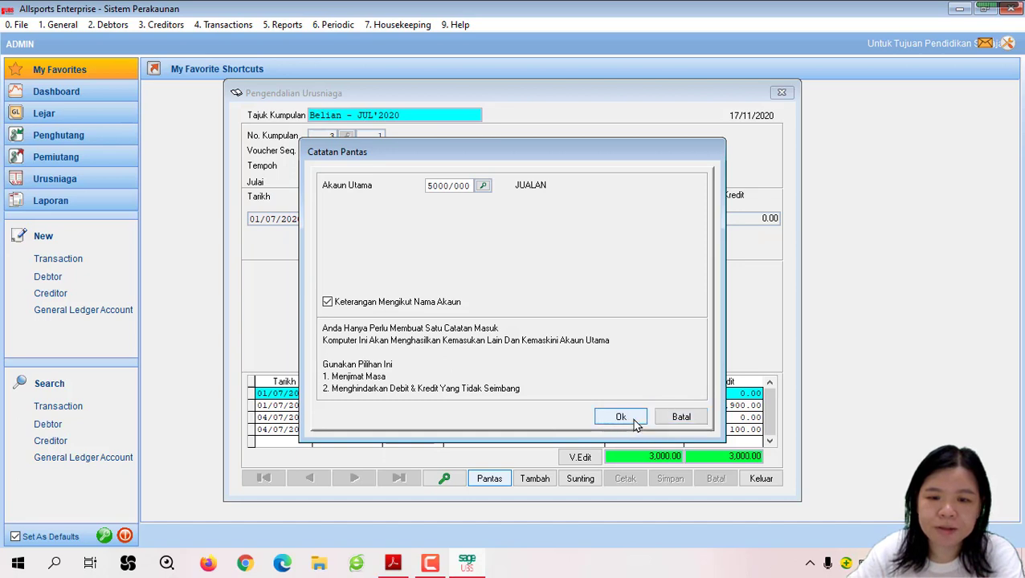
{"action": "left_click", "coordinate": [621, 417]}
Assign the quick entry to batch 1, Jualan - JUL'2020
{"action": "left_click", "coordinate": [346, 136]}
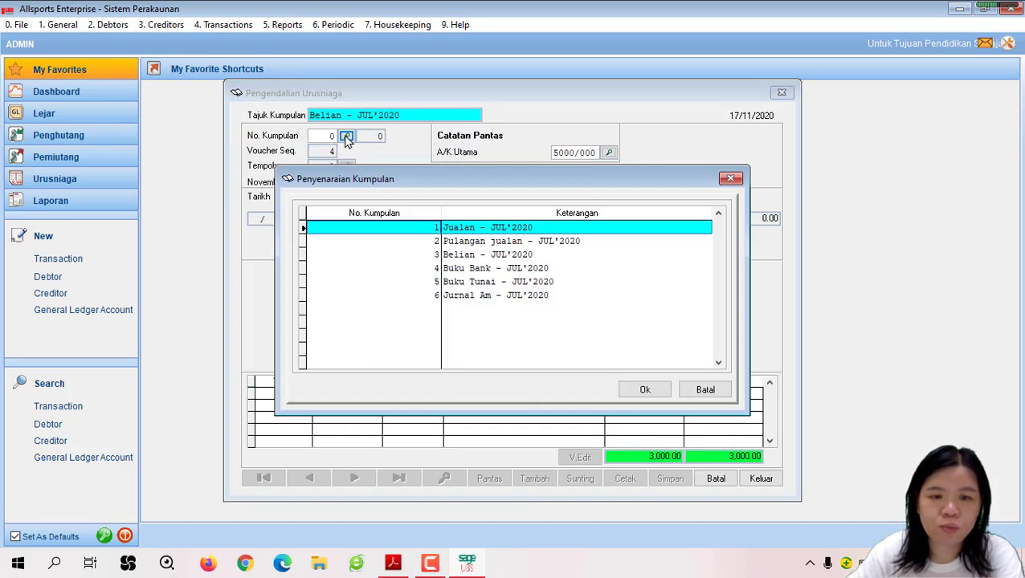
{"action": "left_click", "coordinate": [470, 227]}
{"action": "left_click", "coordinate": [656, 392]}
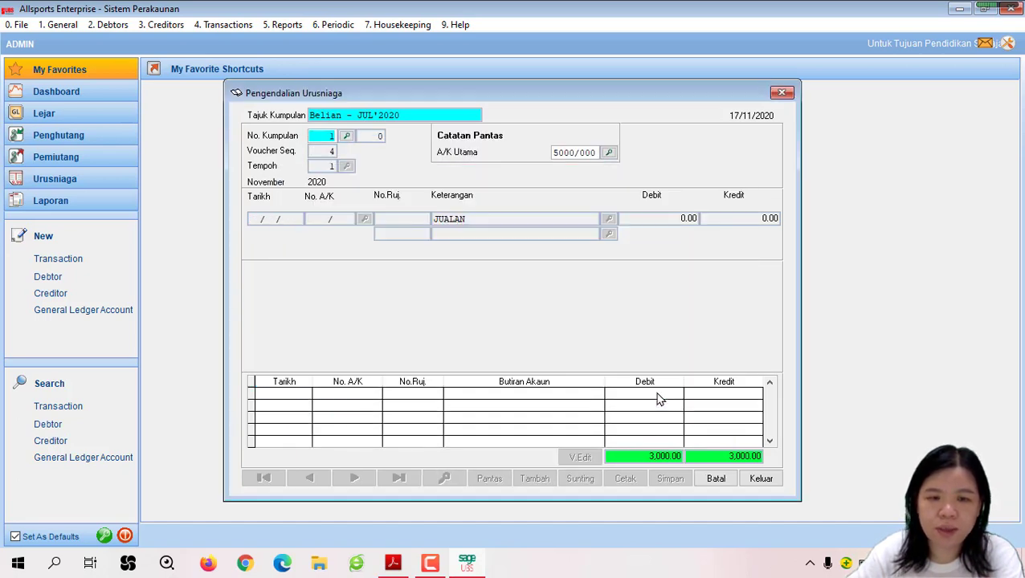
{"action": "key", "text": "Return"}
Date the sales entry 05/07/2020 and assign it to the Kedai Sukan Teh debtor account
{"action": "left_click", "coordinate": [260, 220]}
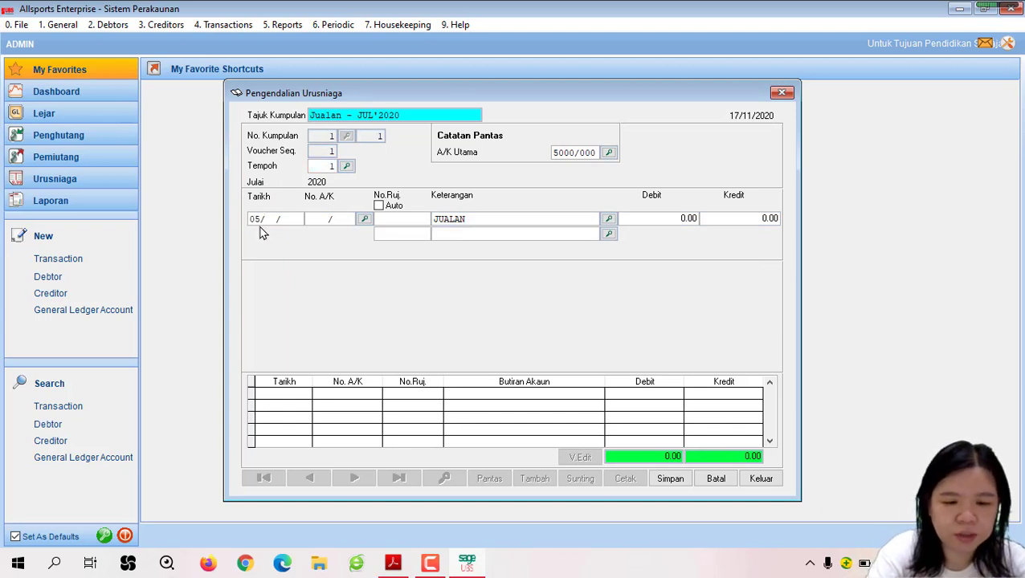
{"action": "type", "text": "05/07/2020"}
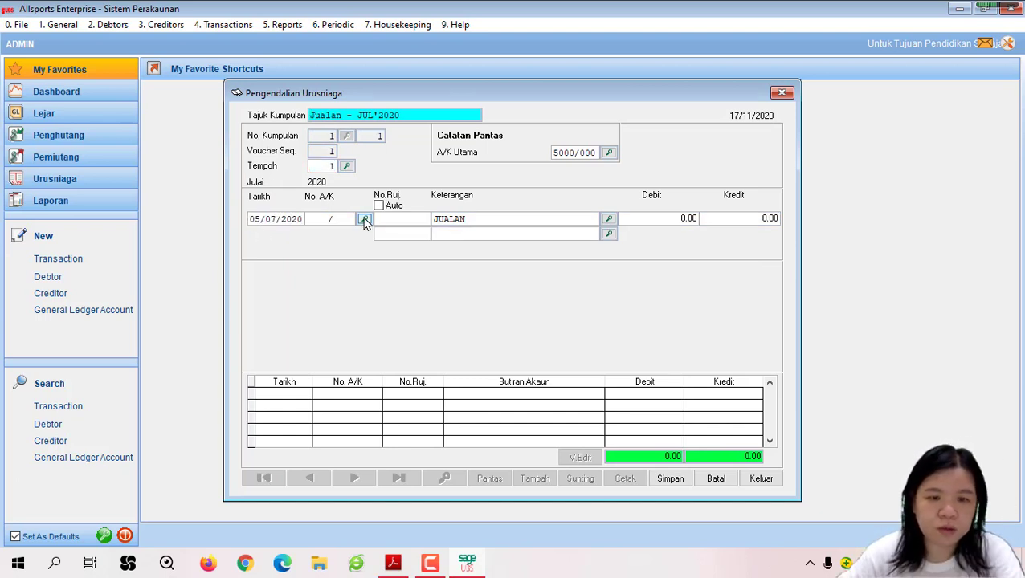
{"action": "left_click", "coordinate": [365, 219]}
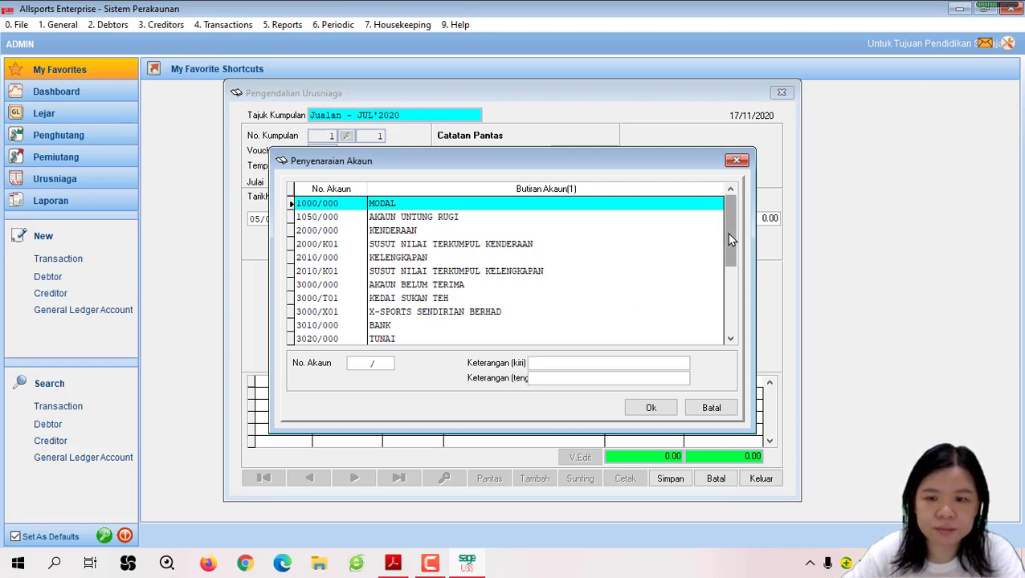
{"action": "scroll", "coordinate": [732, 246], "scroll_direction": "down", "scroll_amount": 1}
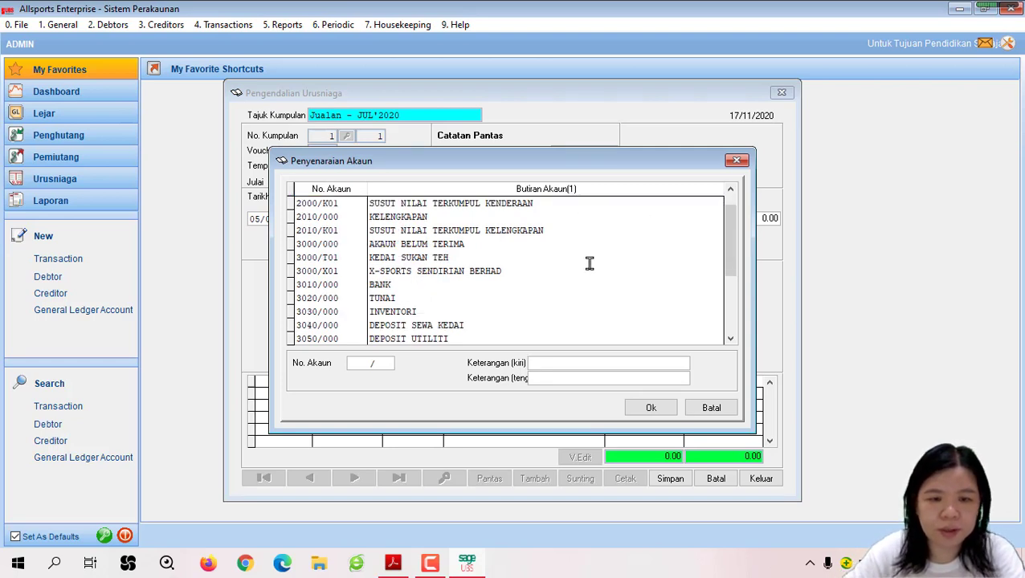
{"action": "left_click", "coordinate": [427, 257]}
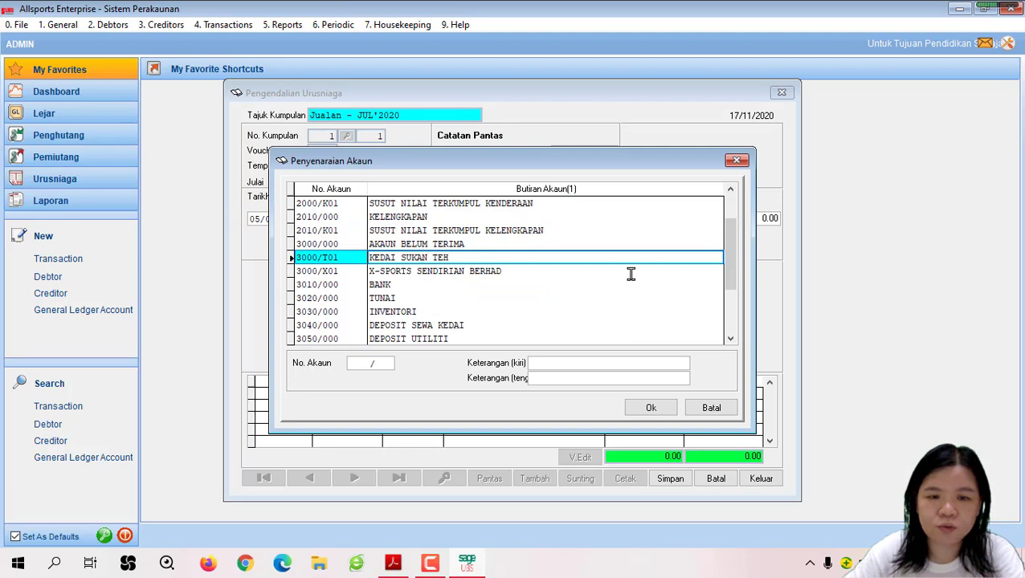
{"action": "left_click", "coordinate": [651, 408]}
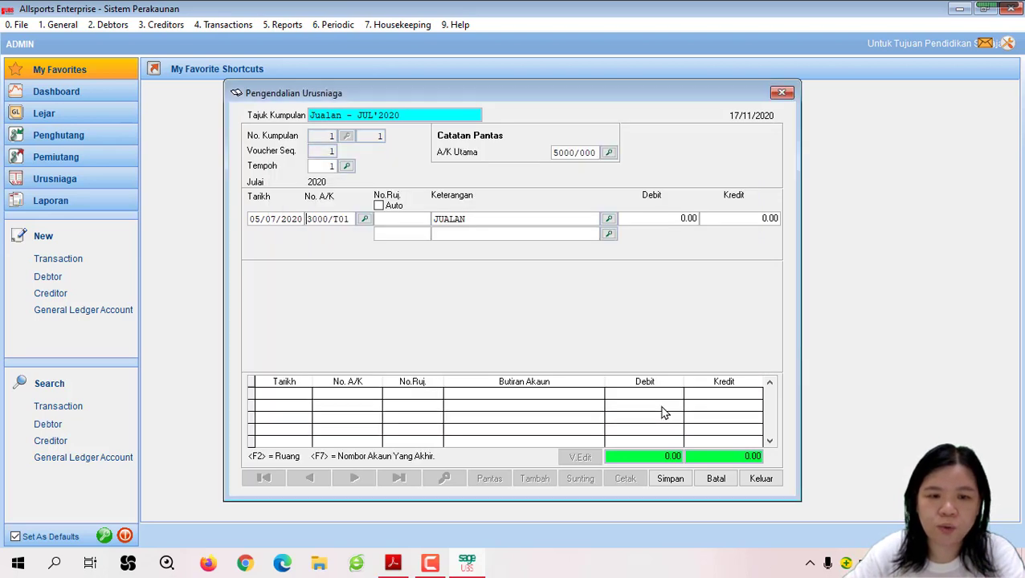
Give the sales entry the reference Inv 0118, debit Kedai Sukan Teh with 2,600.00 and save the transaction
{"action": "left_click", "coordinate": [403, 233]}
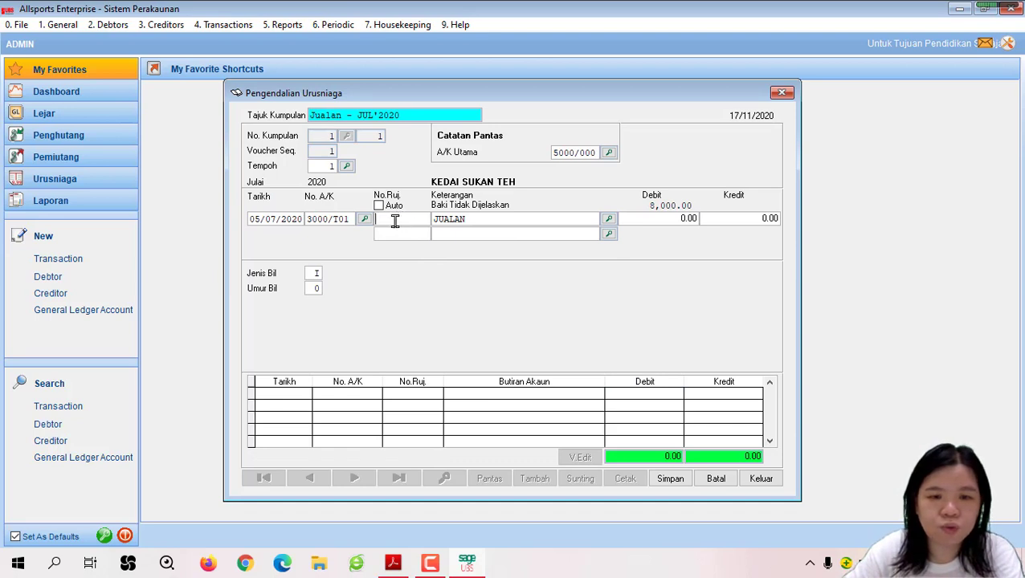
{"action": "type", "text": "0118"}
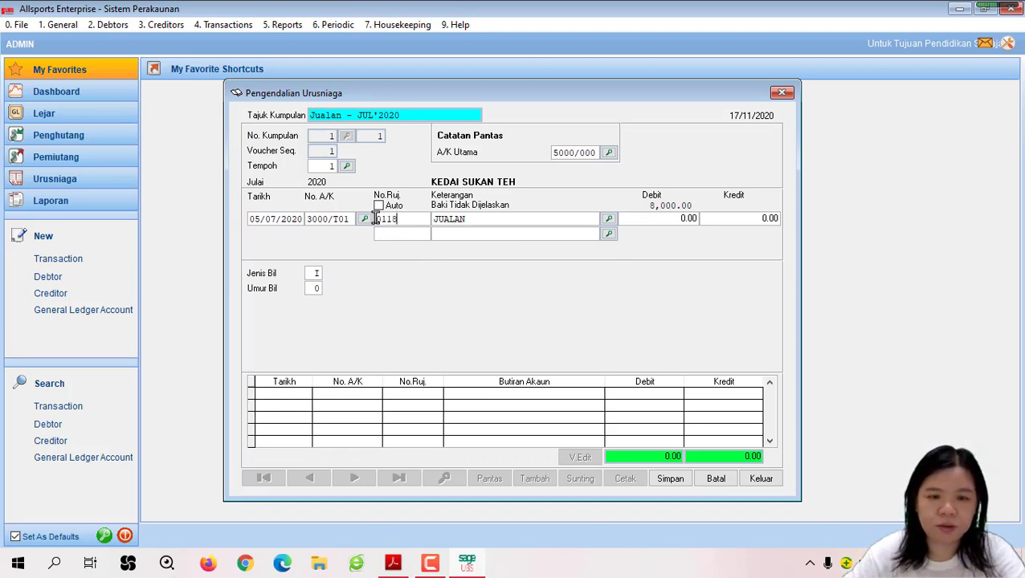
{"action": "type", "text": "Inv"}
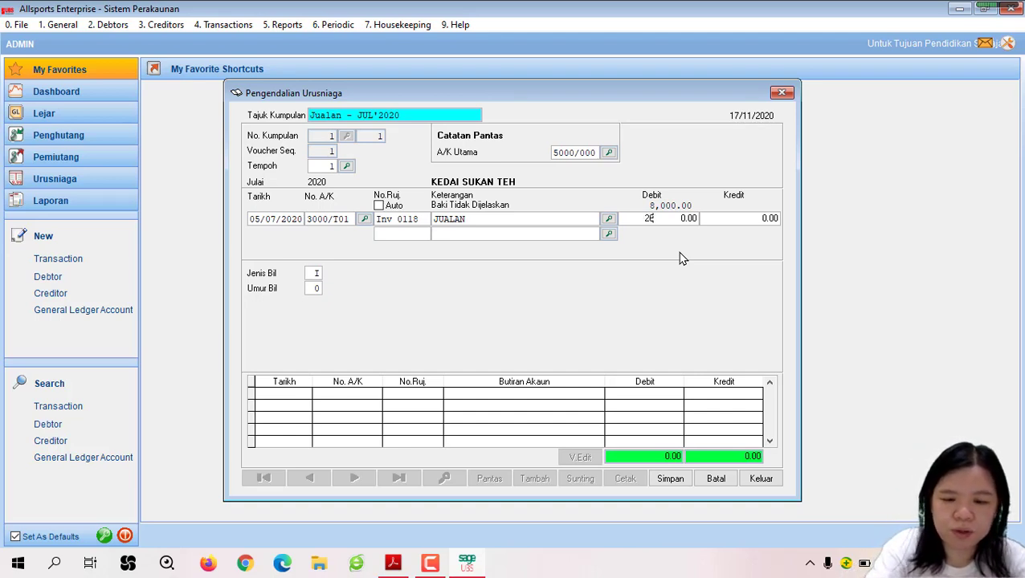
{"action": "key", "text": "Return"}
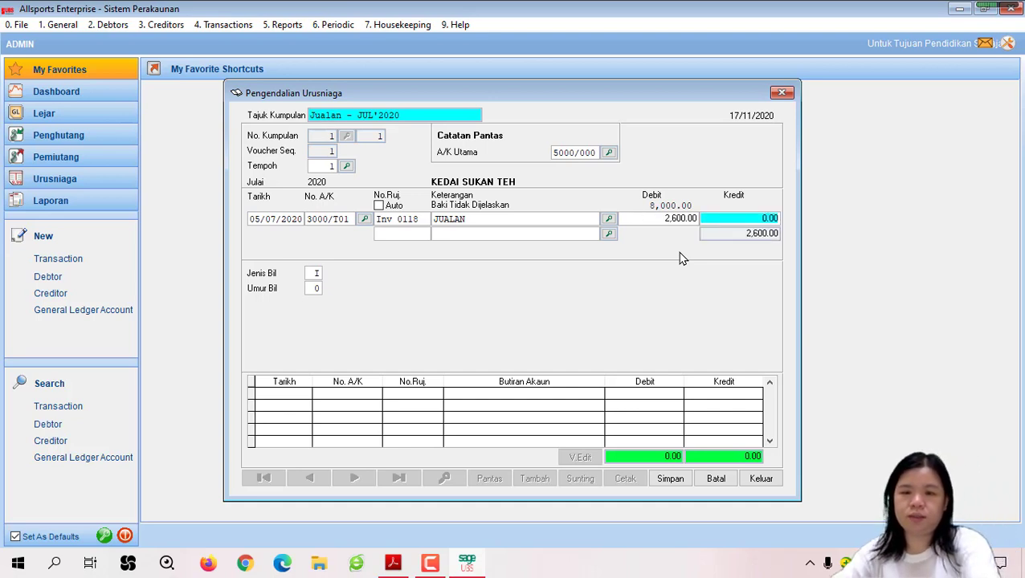
{"action": "left_click", "coordinate": [675, 482]}
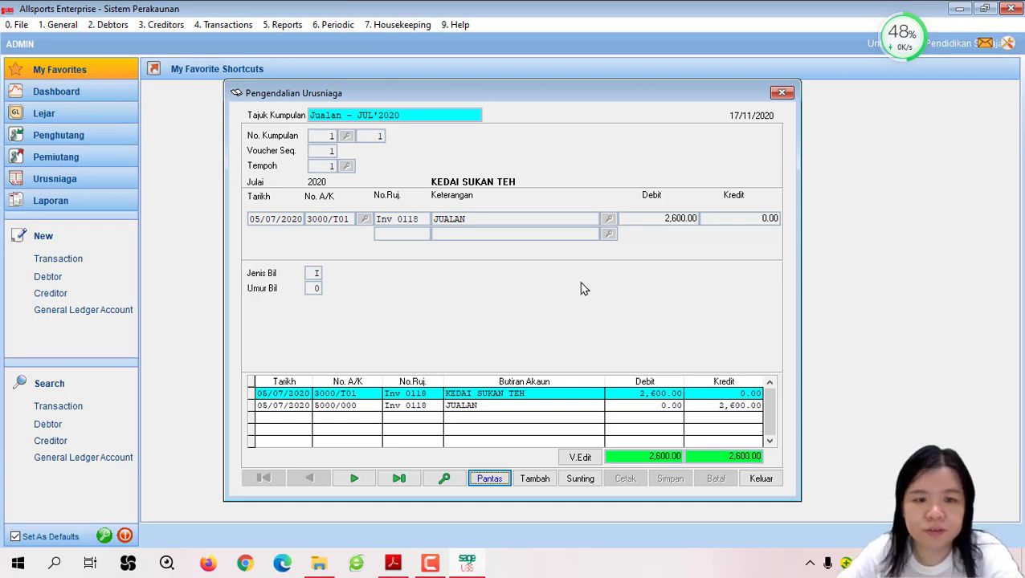
{"action": "left_click", "coordinate": [491, 479]}
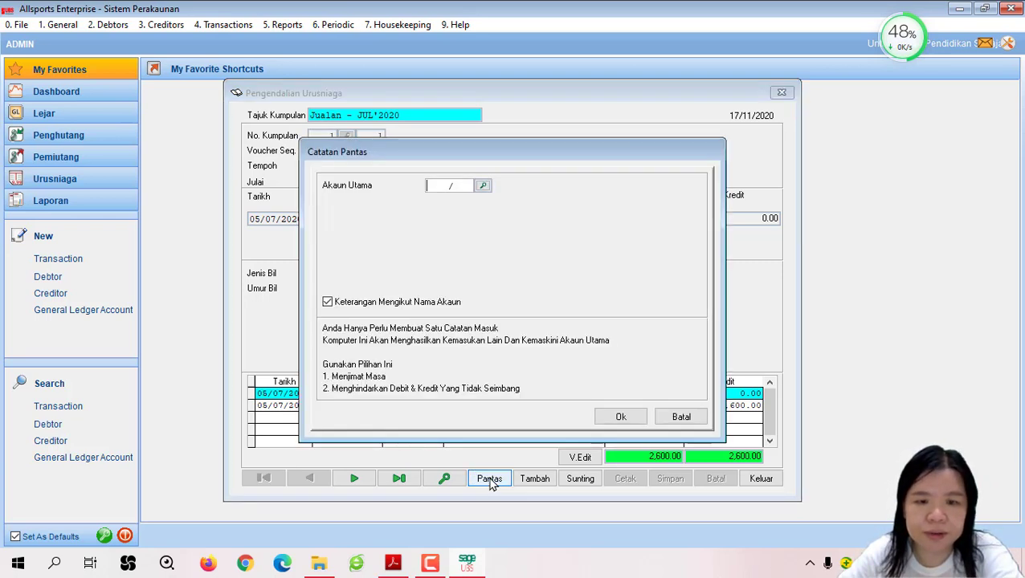
{"action": "left_click", "coordinate": [484, 187]}
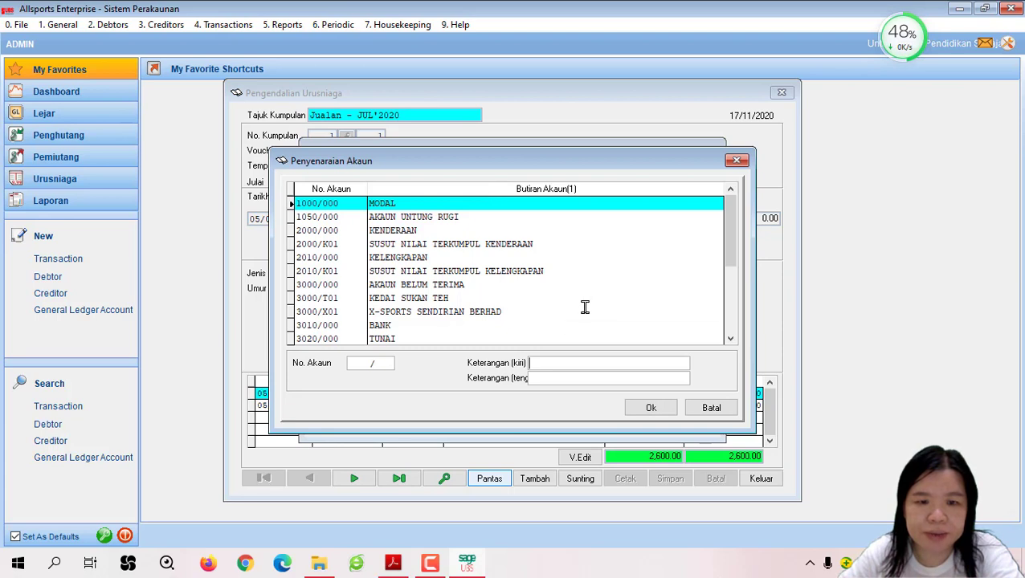
{"action": "scroll", "coordinate": [738, 265], "scroll_direction": "down", "scroll_amount": 5}
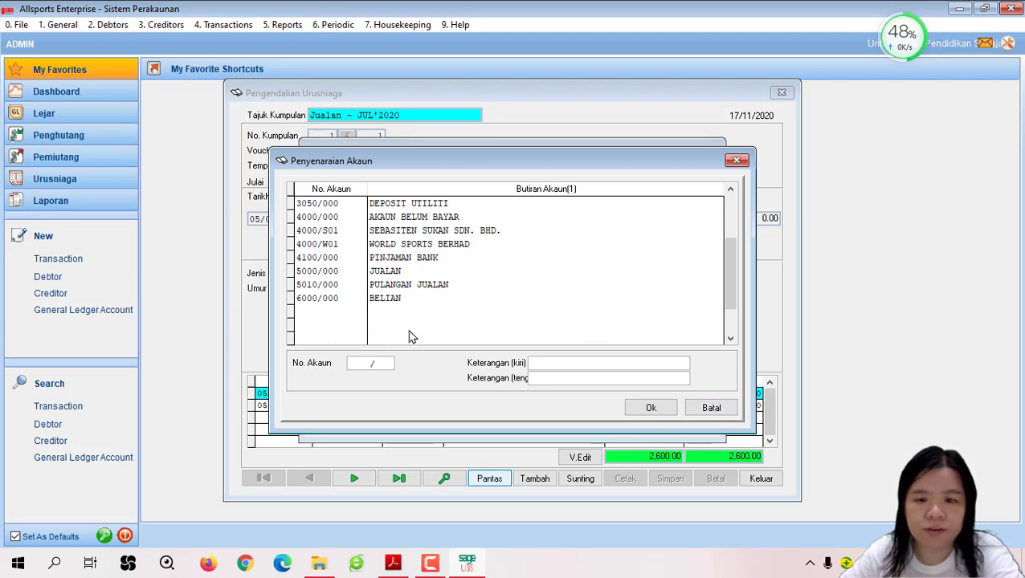
{"action": "left_click", "coordinate": [712, 407]}
{"action": "left_click", "coordinate": [780, 94]}
Rename general ledger account 6000/000 BELIAN as KOS BARANG DIJUAL, save it and close the account maintenance
{"action": "left_click", "coordinate": [64, 25]}
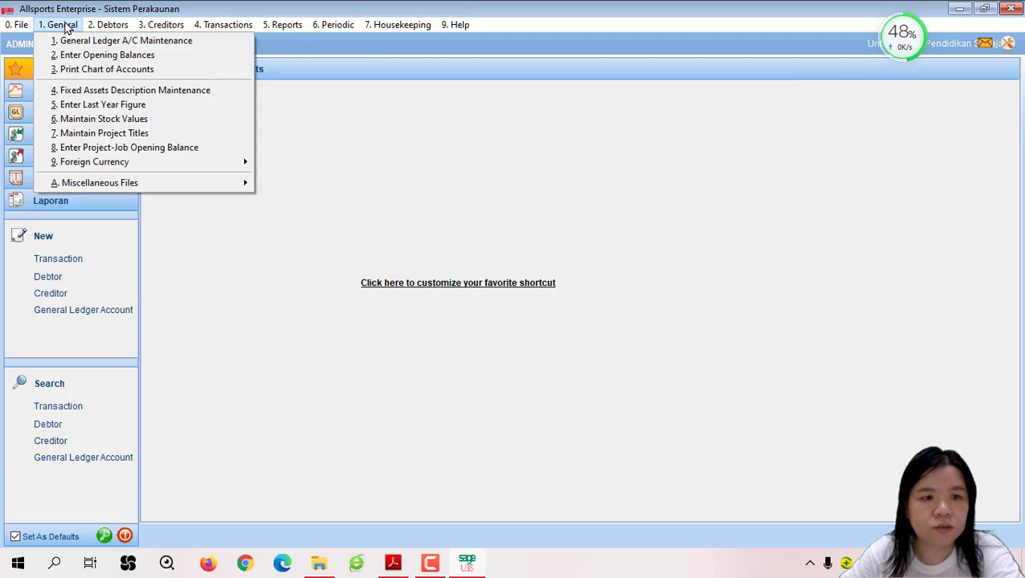
{"action": "left_click", "coordinate": [99, 42]}
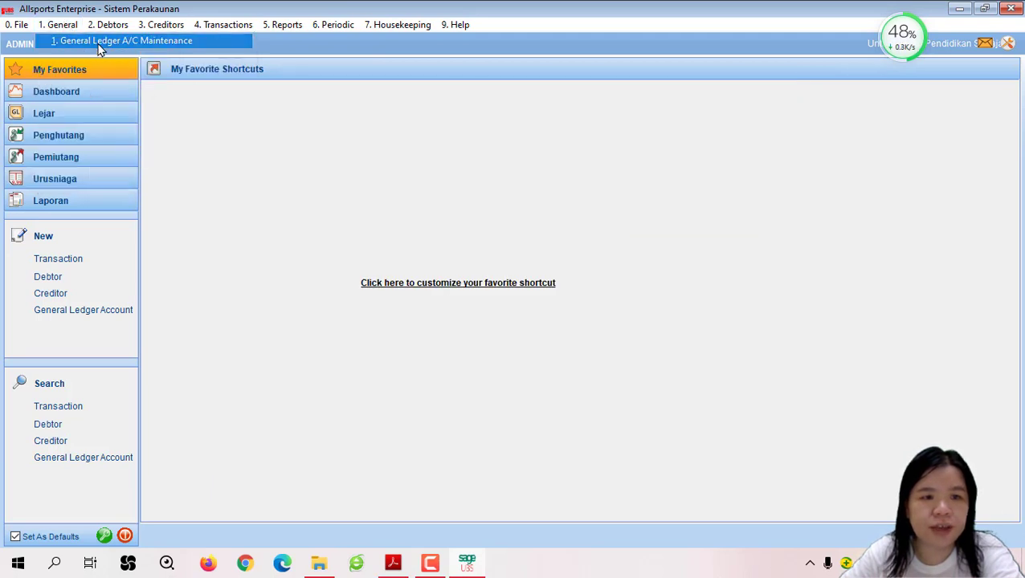
{"action": "left_click", "coordinate": [365, 434]}
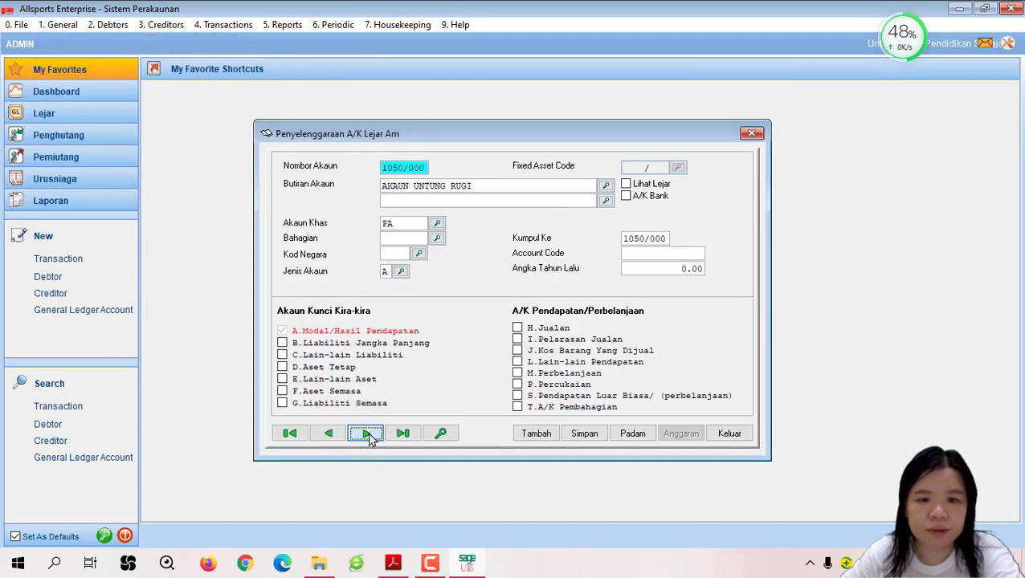
{"action": "left_click", "coordinate": [366, 433]}
{"action": "left_click", "coordinate": [366, 434]}
{"action": "left_click", "coordinate": [365, 434]}
{"action": "left_click", "coordinate": [366, 433]}
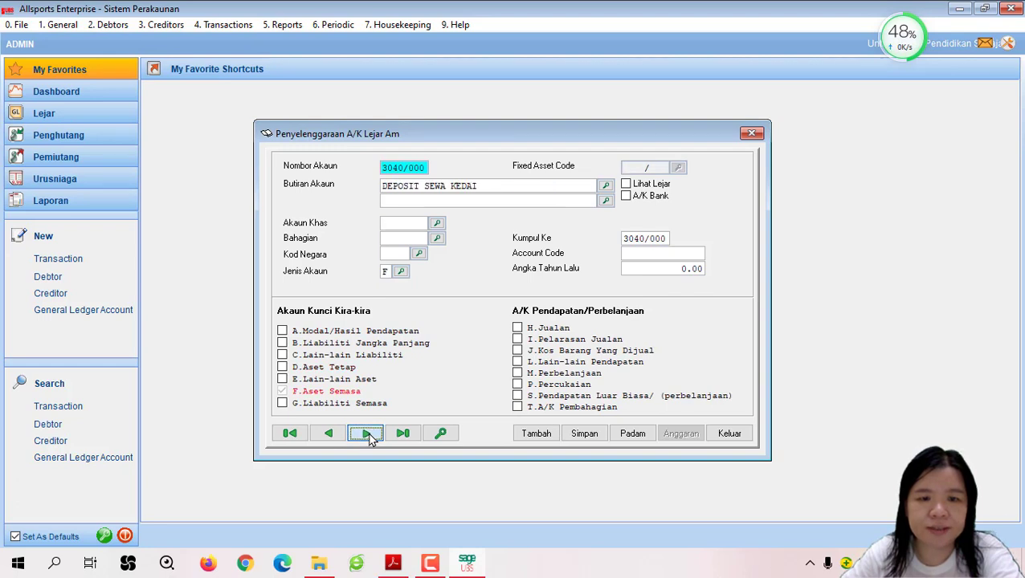
{"action": "left_click", "coordinate": [365, 434]}
{"action": "left_click", "coordinate": [448, 188]}
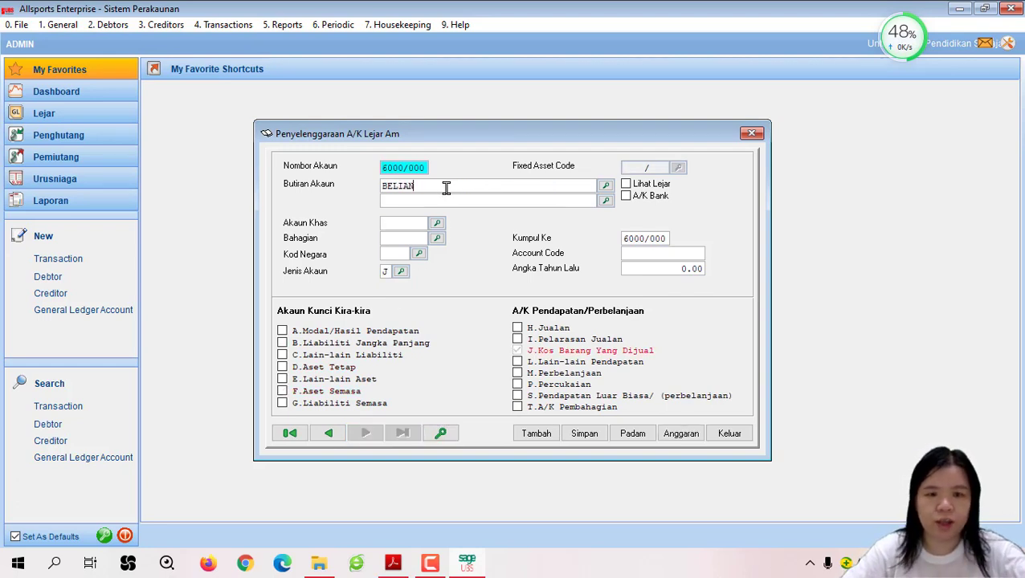
{"action": "left_click_drag", "start_coordinate": [447, 188], "coordinate": [363, 188]}
{"action": "key", "text": "Caps_Lock"}
{"action": "type", "text": "KOS"}
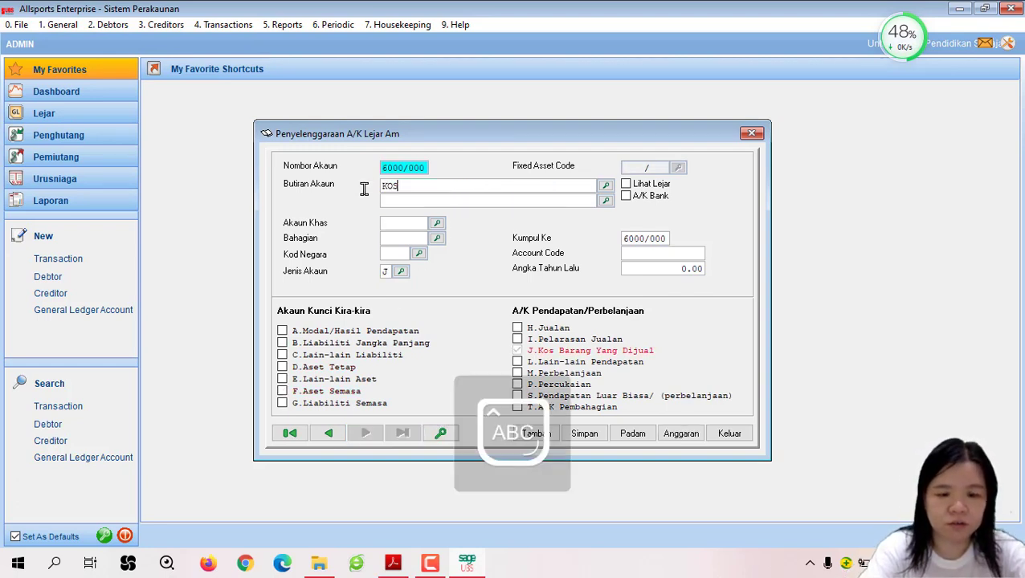
{"action": "type", "text": " BARANG DIJ"}
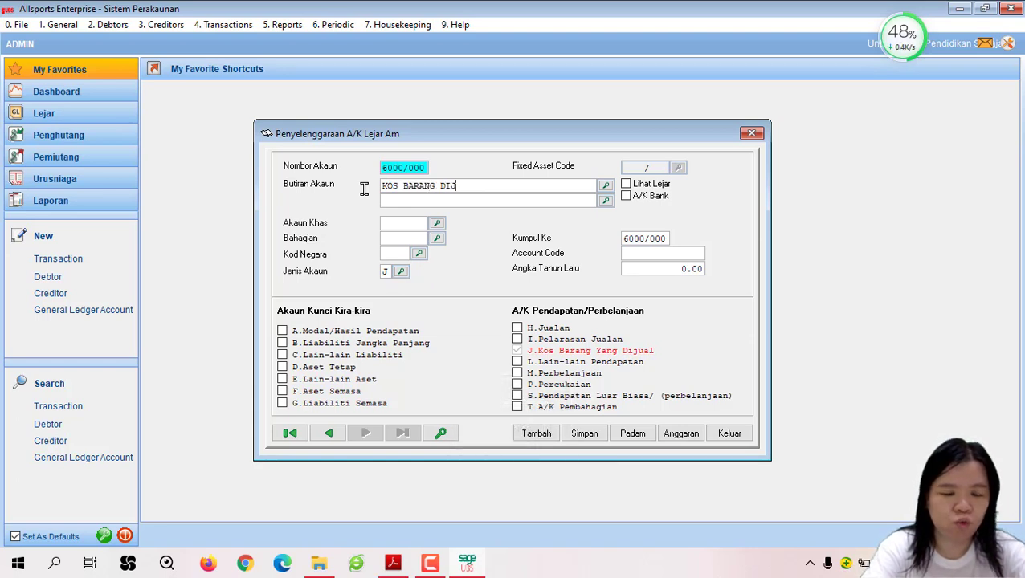
{"action": "type", "text": "UAL"}
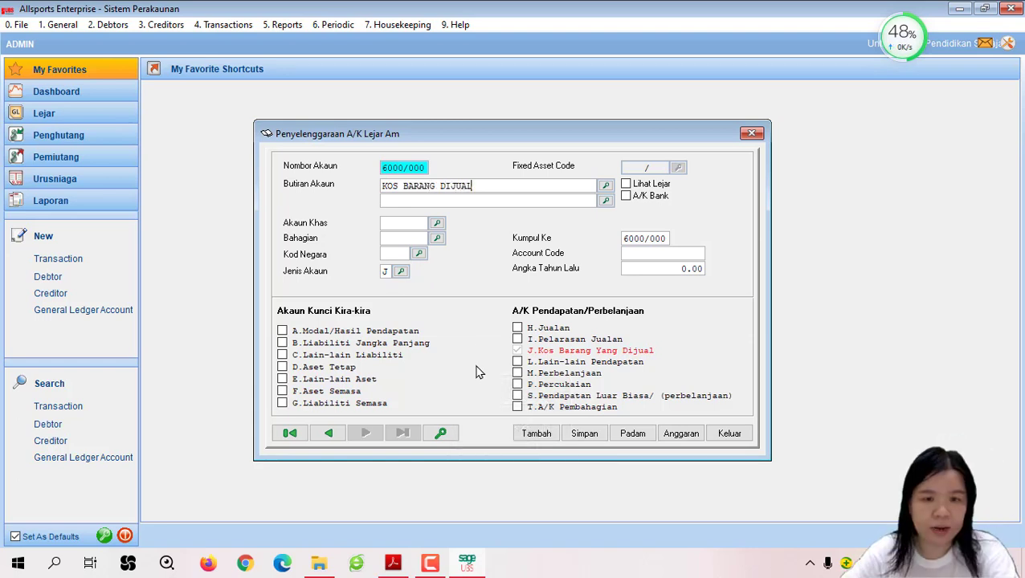
{"action": "left_click", "coordinate": [596, 440]}
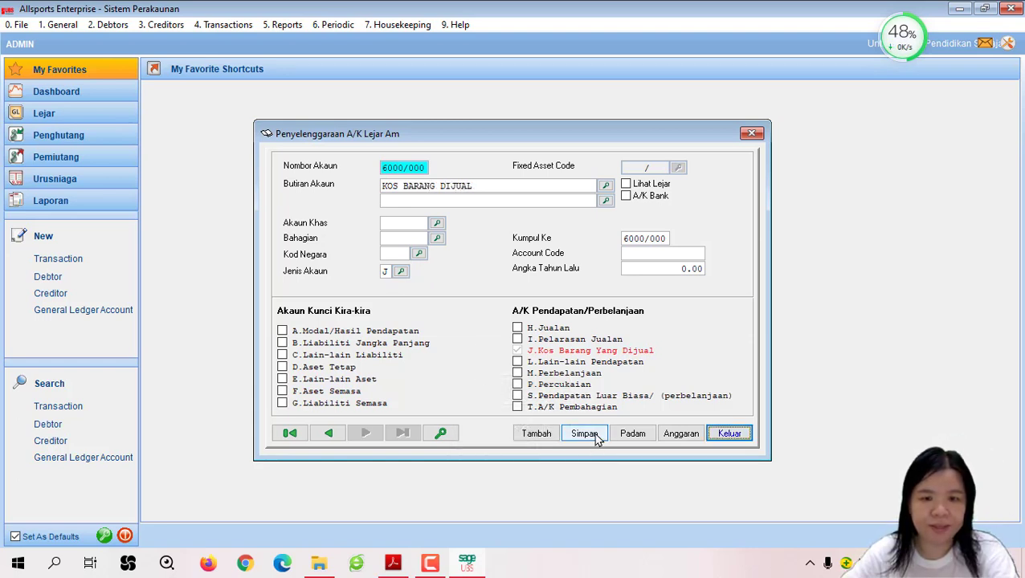
{"action": "left_click", "coordinate": [730, 437]}
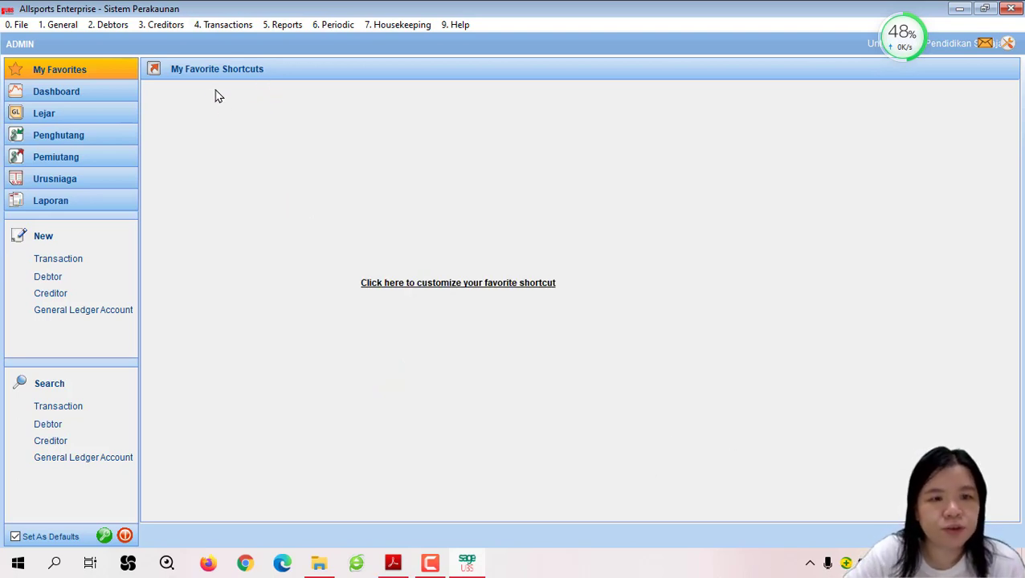
Start a quick entry in transaction maintenance with INVENTORI, 3030/000, as the main account
{"action": "left_click", "coordinate": [228, 25]}
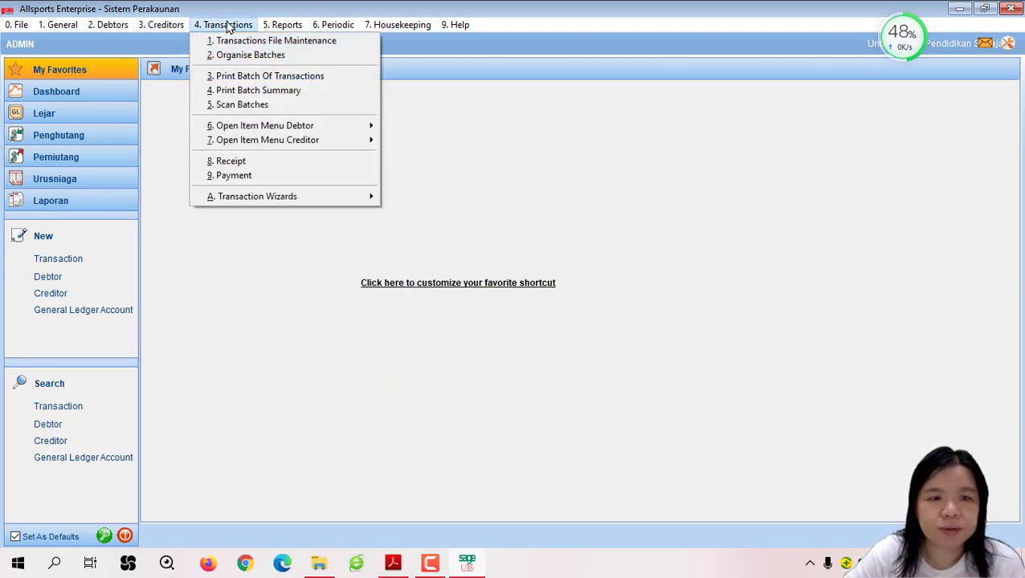
{"action": "left_click", "coordinate": [263, 44]}
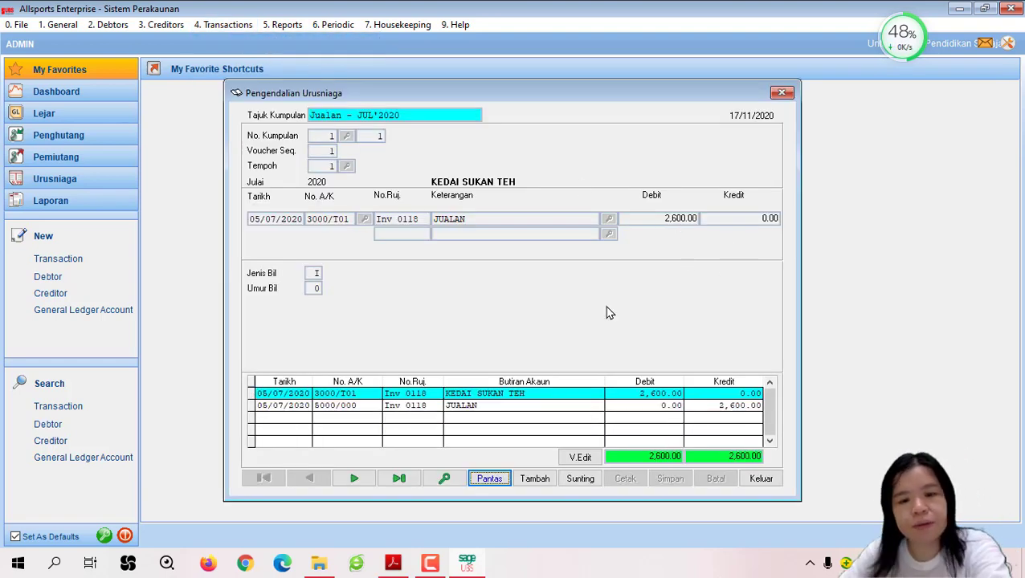
{"action": "left_click", "coordinate": [490, 479]}
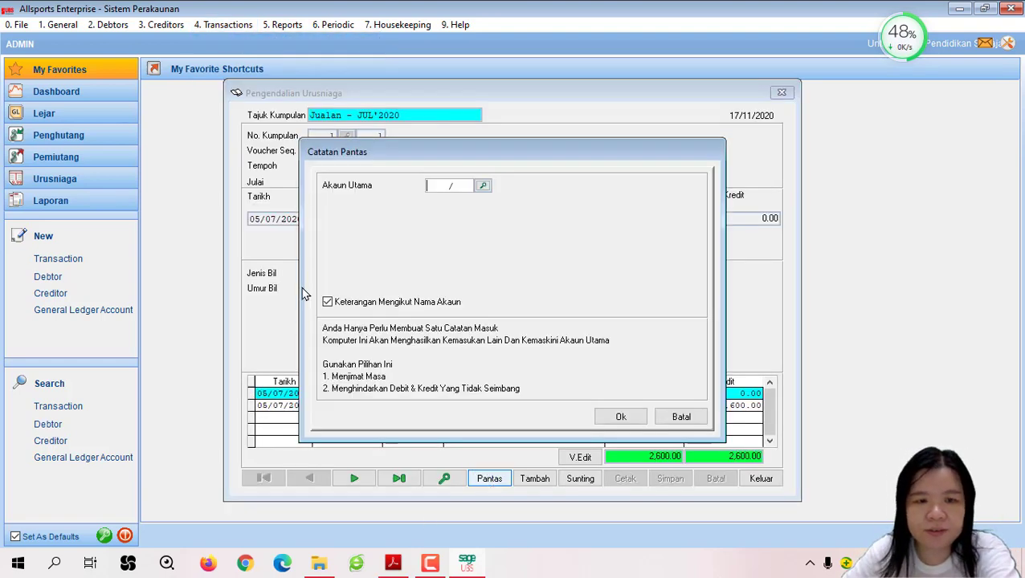
{"action": "left_click", "coordinate": [483, 186]}
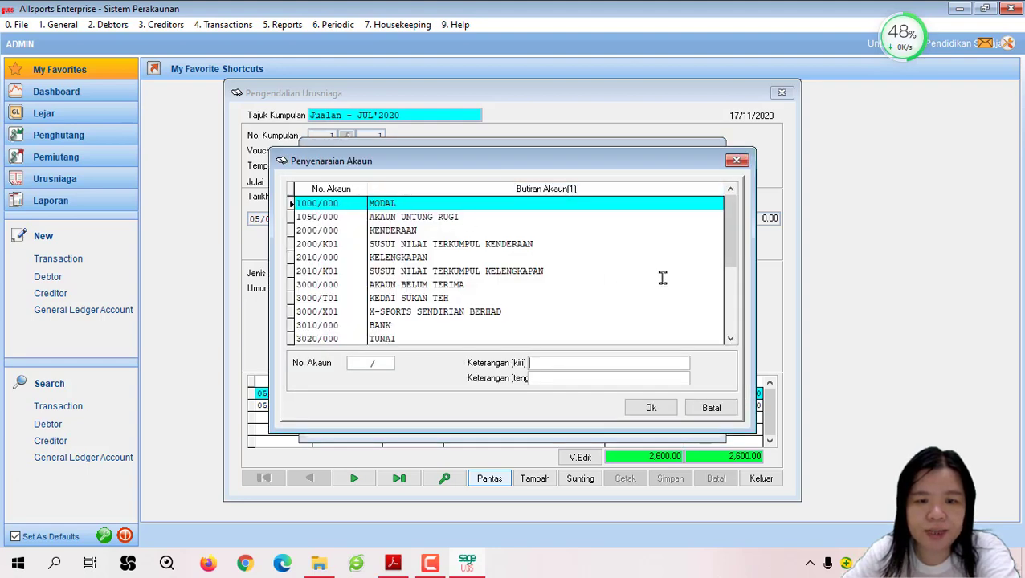
{"action": "scroll", "coordinate": [661, 276], "scroll_direction": "down", "scroll_amount": 3}
{"action": "left_click", "coordinate": [412, 230]}
{"action": "left_click", "coordinate": [663, 410]}
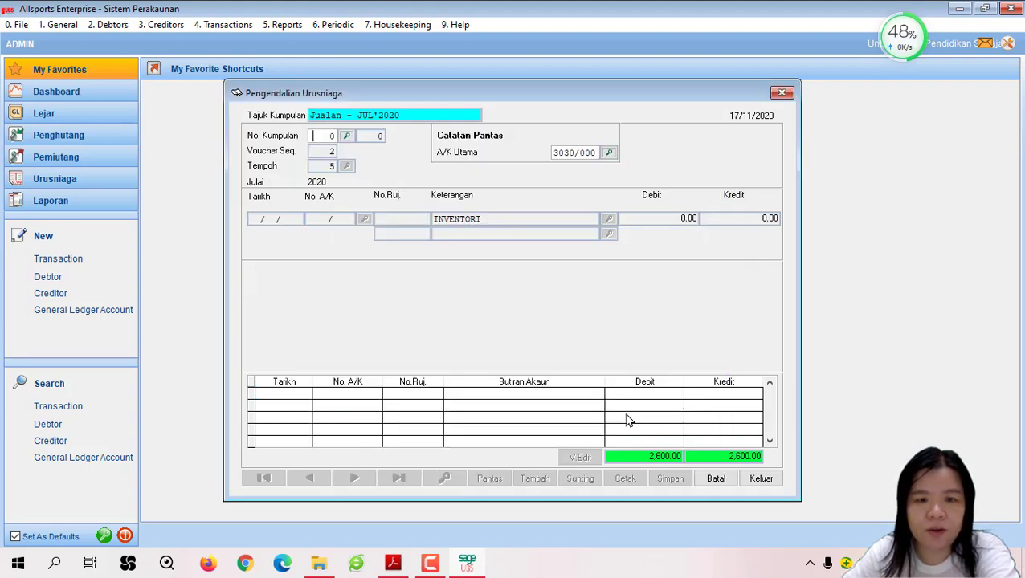
Assign the inventory quick entry to batch 6, Jurnal Am - JUL'2020
{"action": "left_click", "coordinate": [346, 136]}
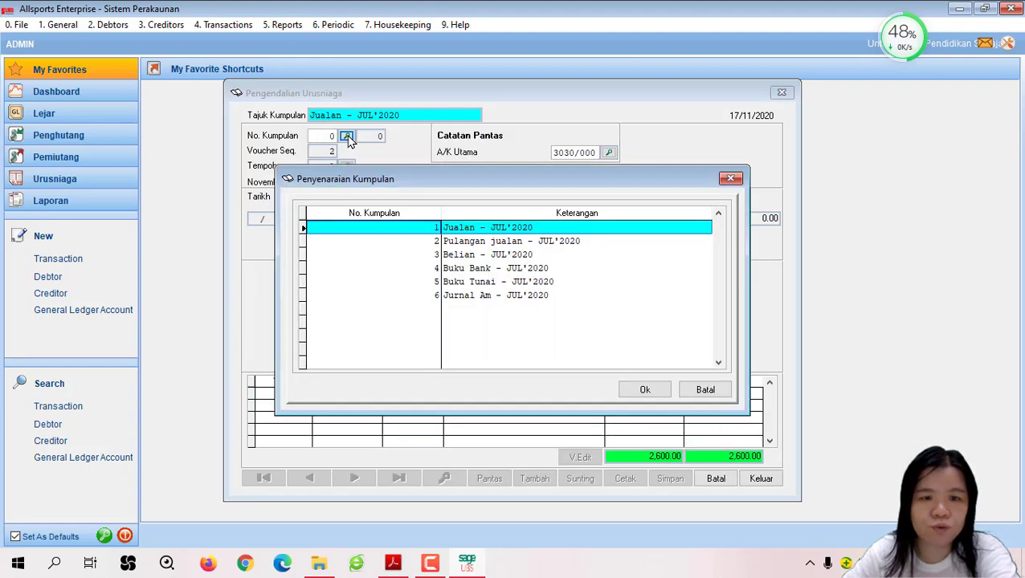
{"action": "left_click", "coordinate": [519, 296]}
{"action": "key", "text": "Return"}
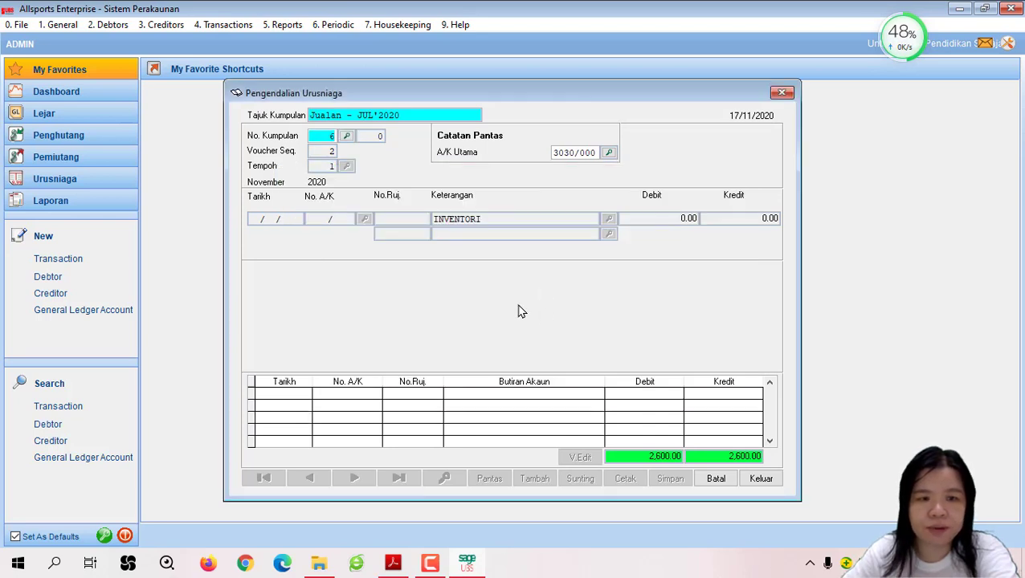
{"action": "key", "text": "Return"}
{"action": "key", "text": "Return"}
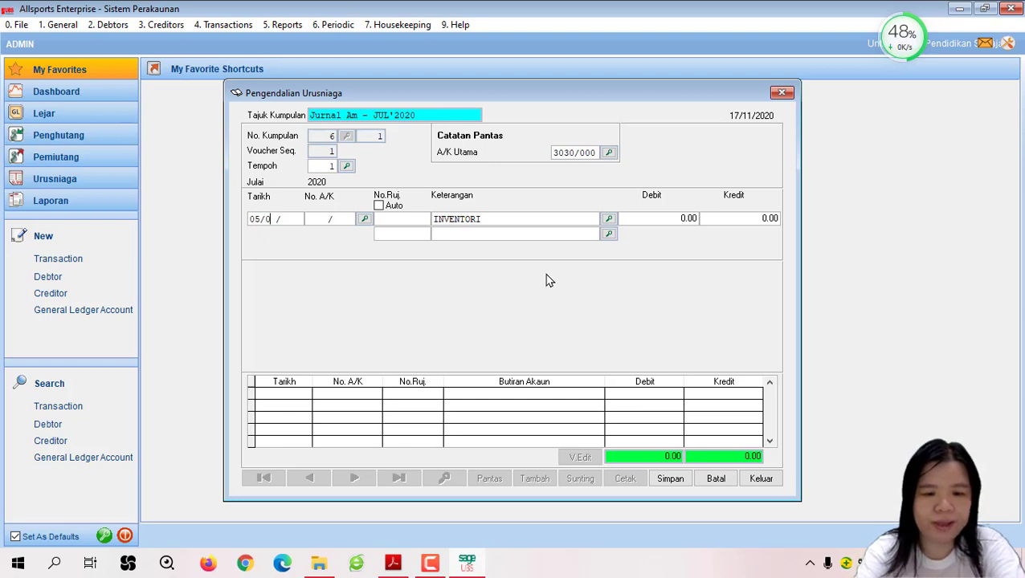
Date the journal entry 05/07/2020 and assign it to account 6000/000, KOS BARANG DIJUAL
{"action": "type", "text": "05/07/2020"}
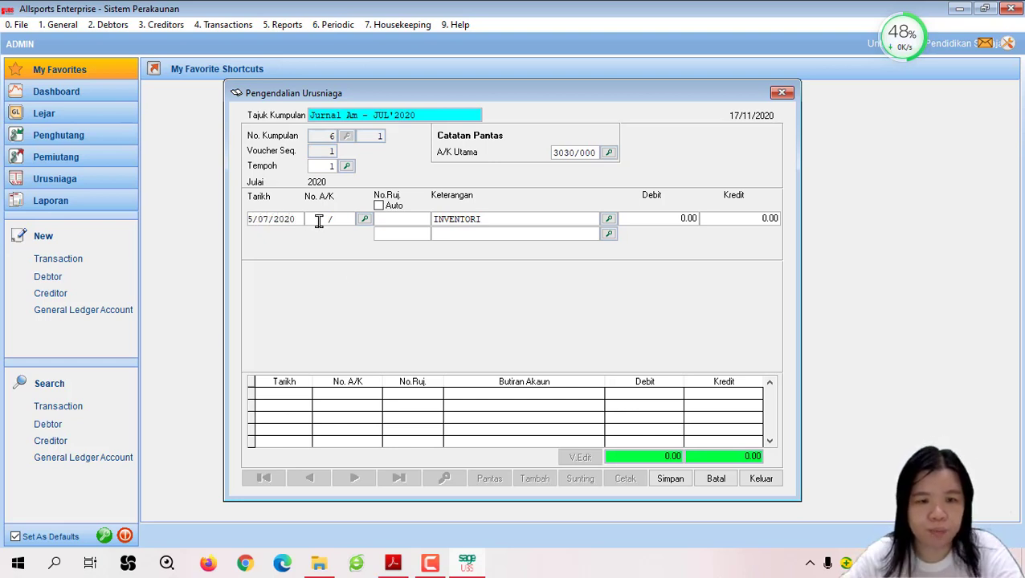
{"action": "left_click", "coordinate": [364, 220]}
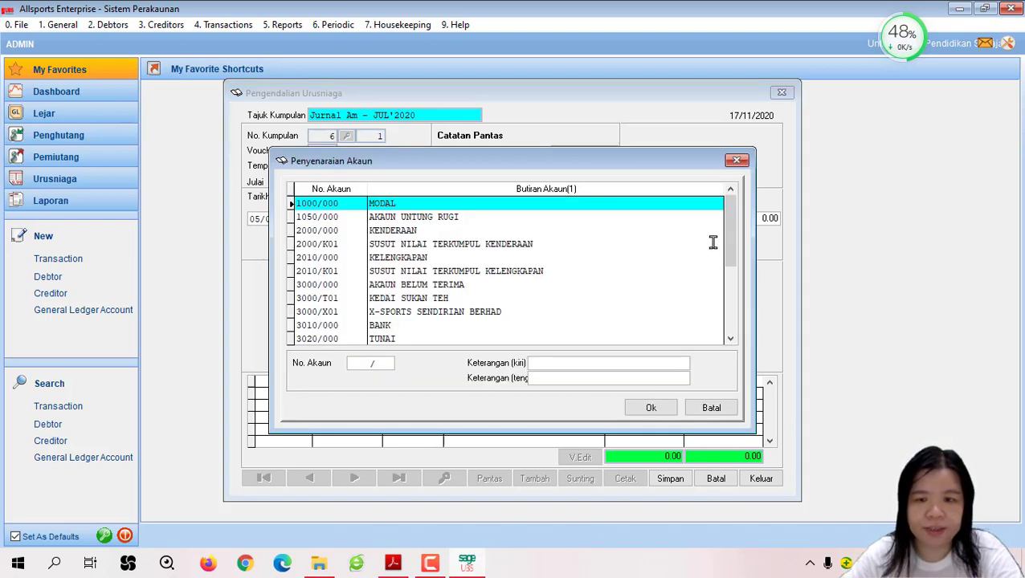
{"action": "left_click_drag", "start_coordinate": [738, 269], "coordinate": [737, 309]}
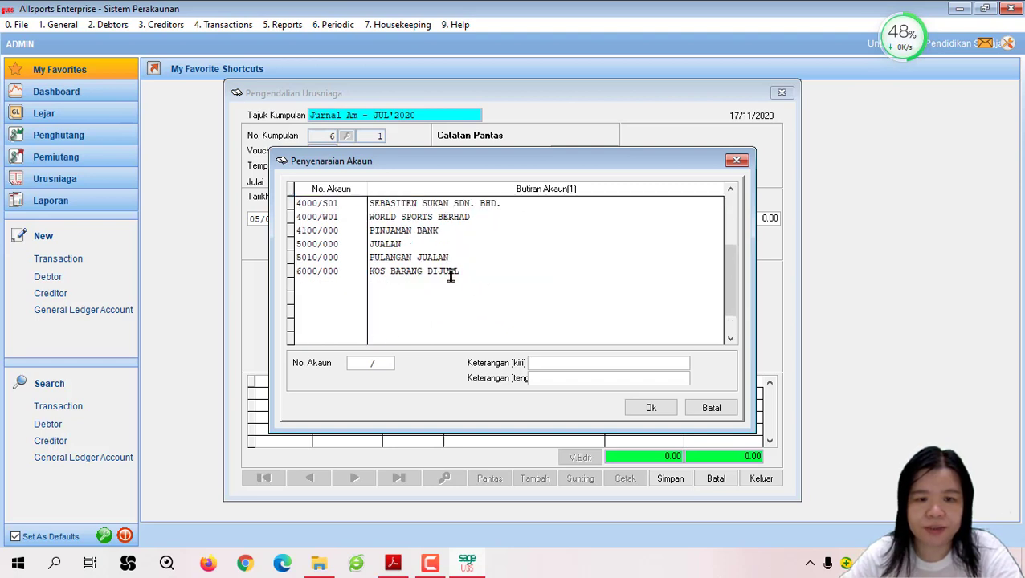
{"action": "left_click", "coordinate": [448, 271]}
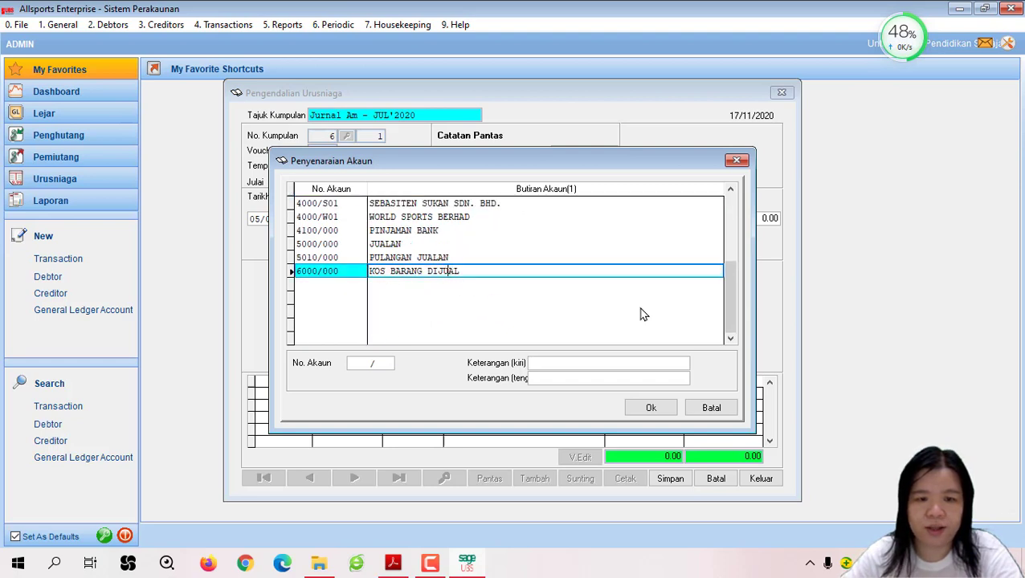
{"action": "left_click", "coordinate": [652, 408]}
{"action": "key", "text": "Return"}
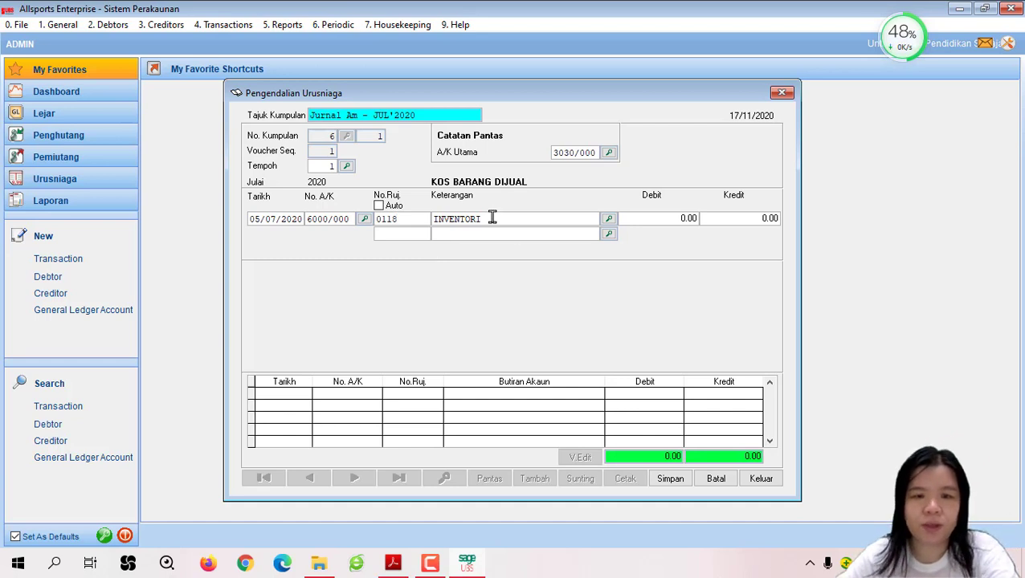
Give the cost of goods sold entry the reference INV 0118
{"action": "left_click", "coordinate": [377, 221]}
{"action": "type", "text": "INV"}
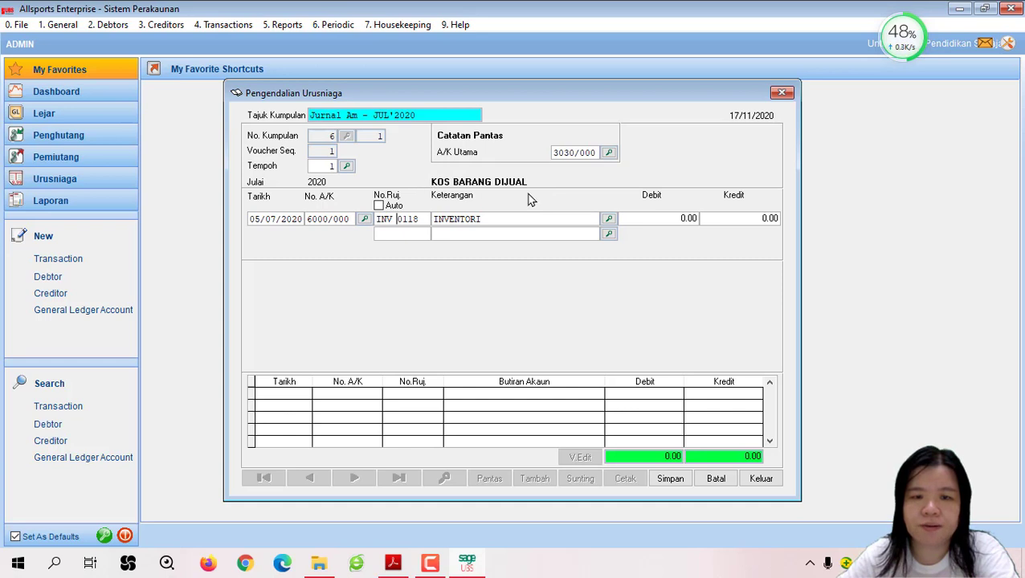
{"action": "left_click", "coordinate": [644, 219]}
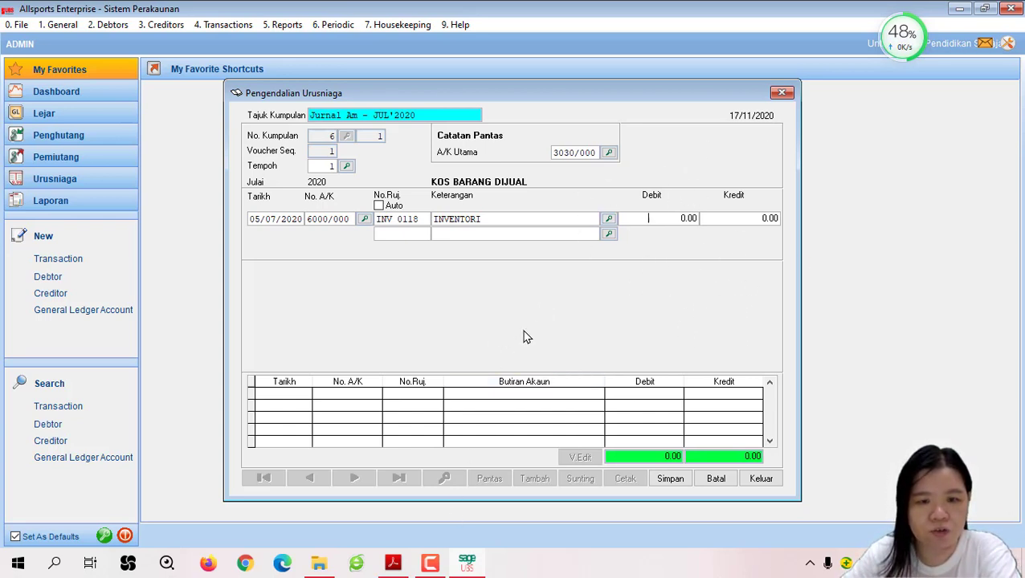
Switch to the sample PDF in Acrobat Reader and compare the 5 July sales invoice quantities with the purchase invoice's unit costs
{"action": "left_click", "coordinate": [392, 568]}
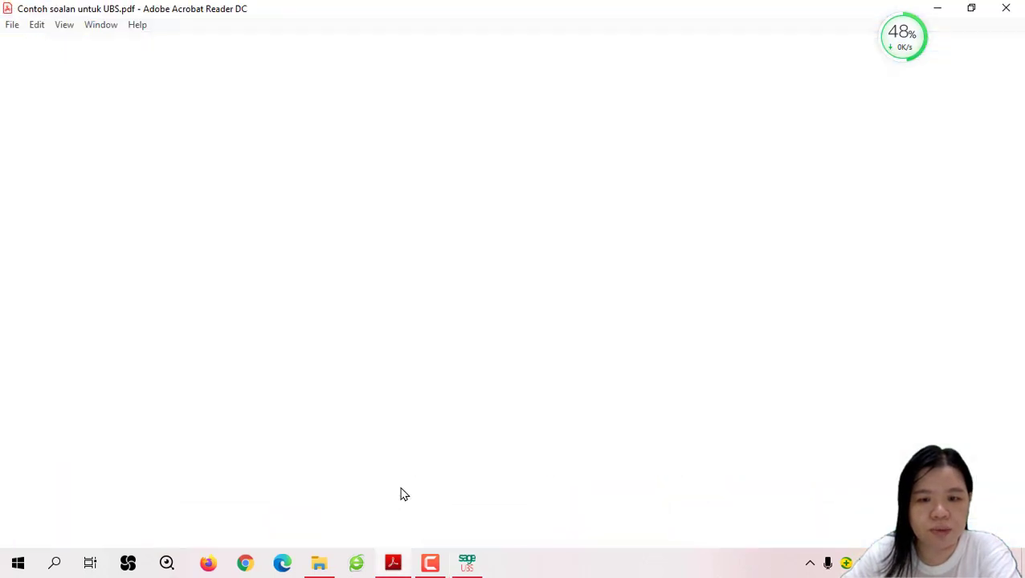
{"action": "scroll", "coordinate": [817, 327], "scroll_direction": "down", "scroll_amount": 3}
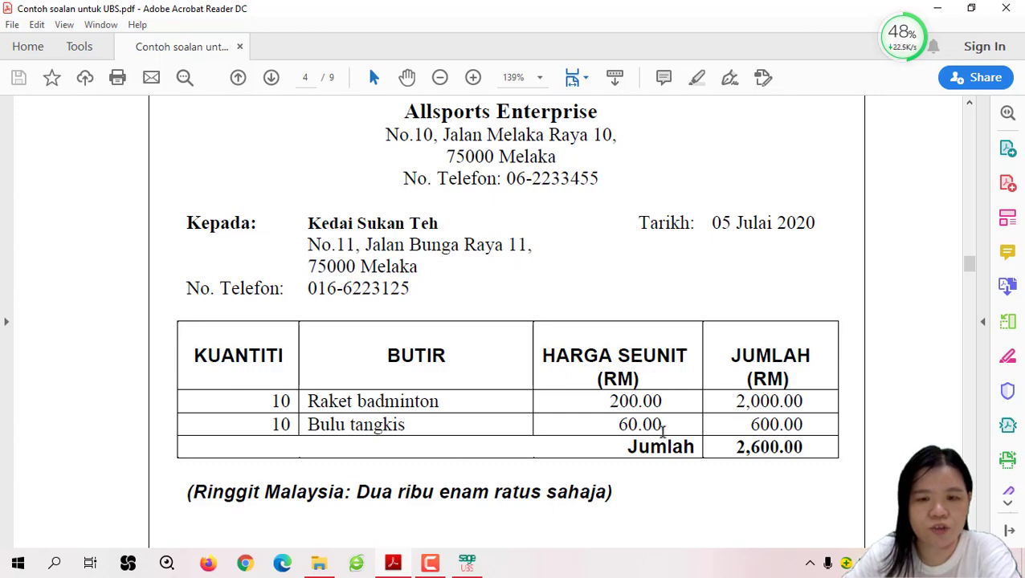
{"action": "scroll", "coordinate": [662, 431], "scroll_direction": "up", "scroll_amount": 10}
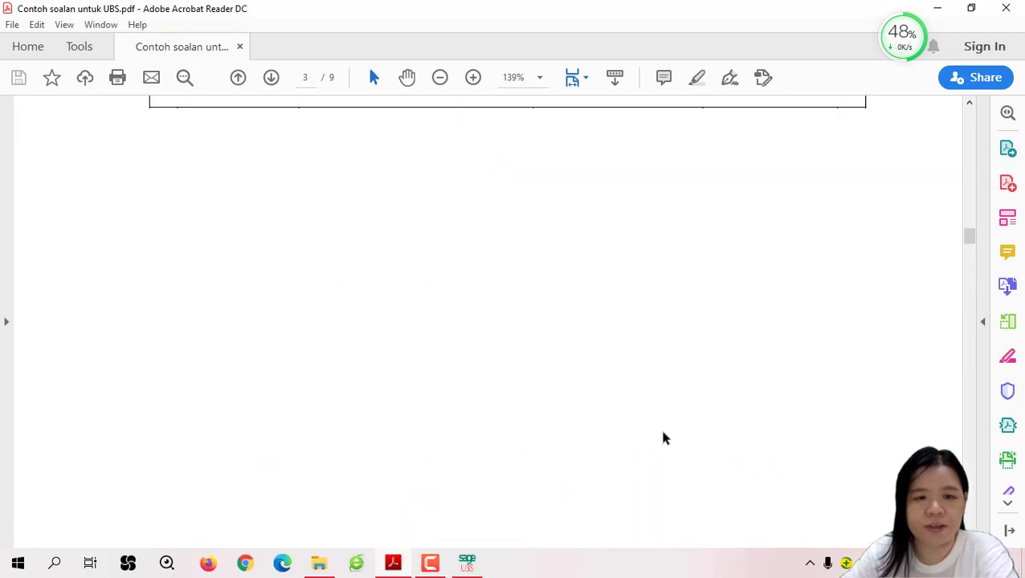
{"action": "scroll", "coordinate": [662, 438], "scroll_direction": "up", "scroll_amount": 15}
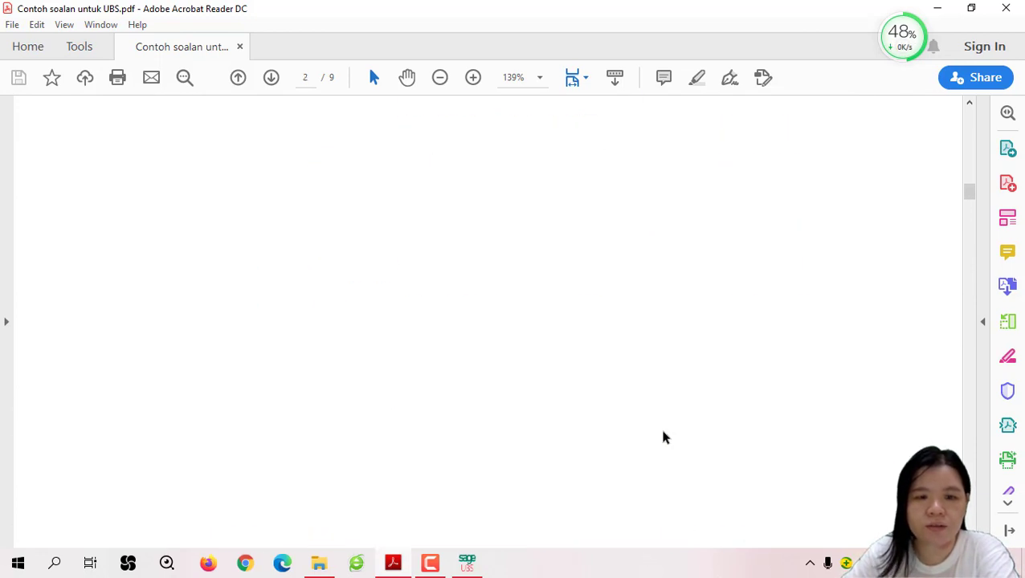
{"action": "scroll", "coordinate": [663, 437], "scroll_direction": "up", "scroll_amount": 3}
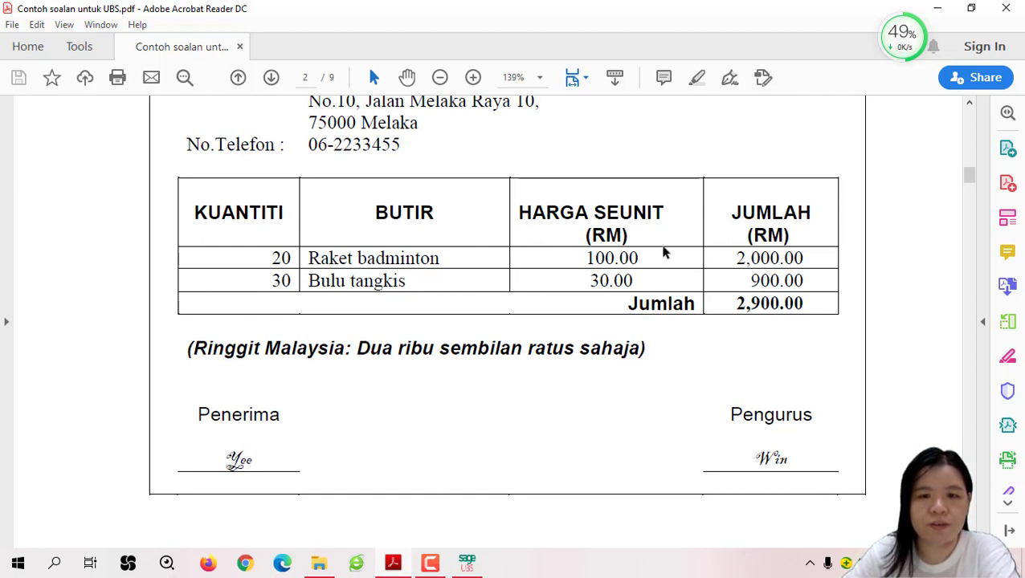
{"action": "scroll", "coordinate": [658, 277], "scroll_direction": "down", "scroll_amount": 5}
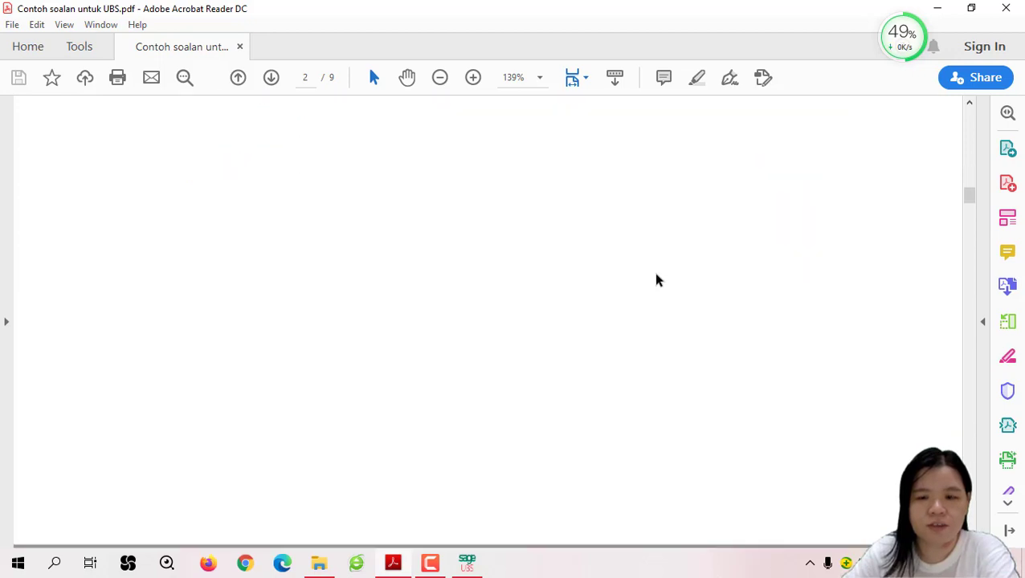
{"action": "scroll", "coordinate": [657, 279], "scroll_direction": "down", "scroll_amount": 10}
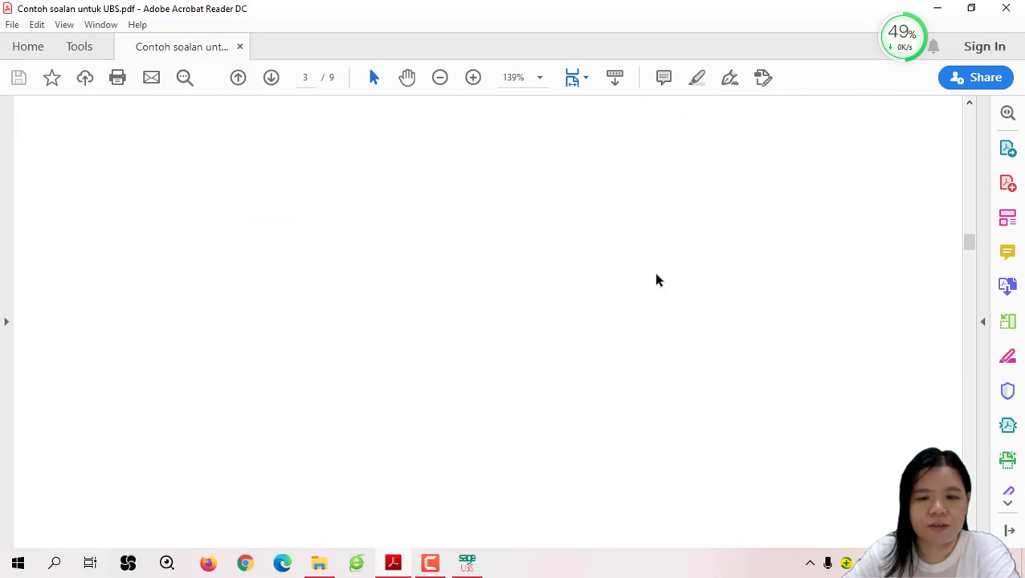
{"action": "scroll", "coordinate": [656, 280], "scroll_direction": "down", "scroll_amount": 10}
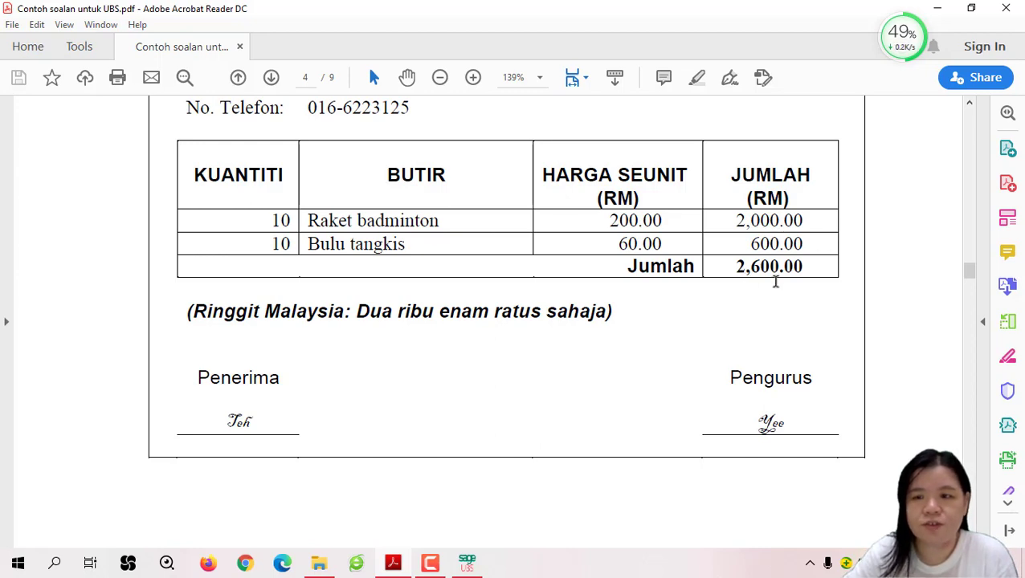
{"action": "left_click", "coordinate": [937, 9]}
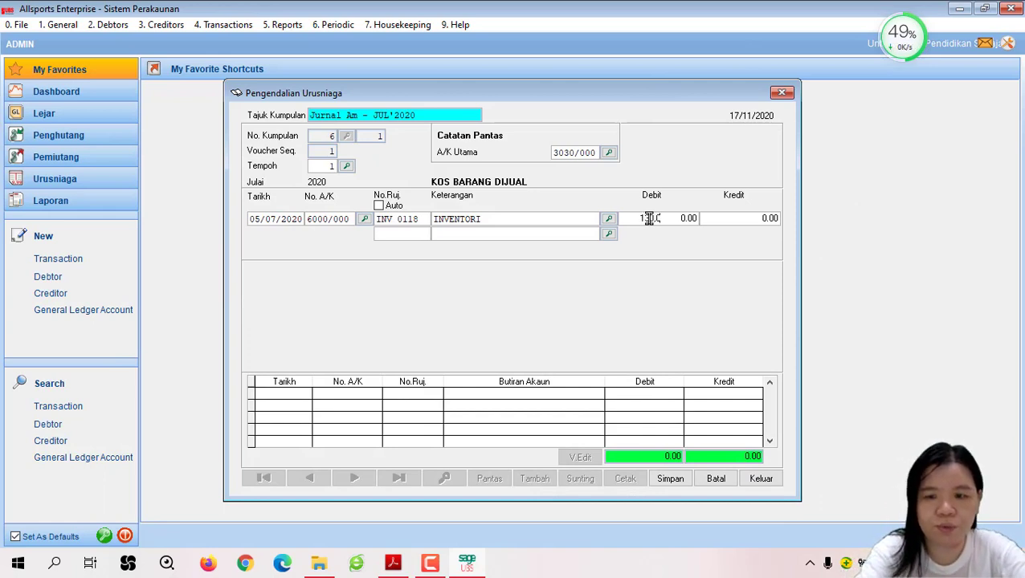
Debit KOS BARANG DIJUAL with 1,300.00 and save the journal transaction
{"action": "key", "text": "Return"}
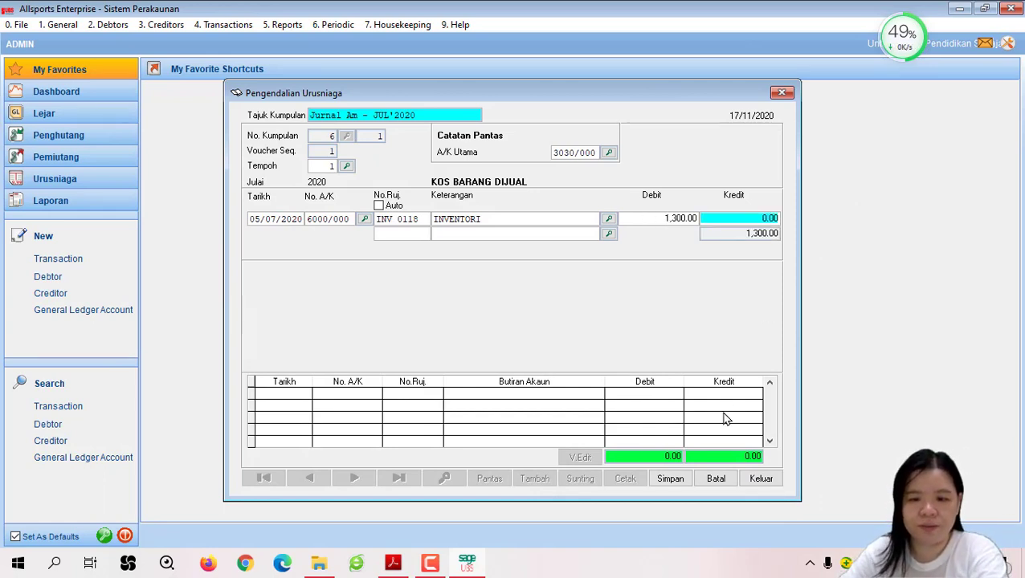
{"action": "key", "text": "Return"}
{"action": "left_click", "coordinate": [683, 484]}
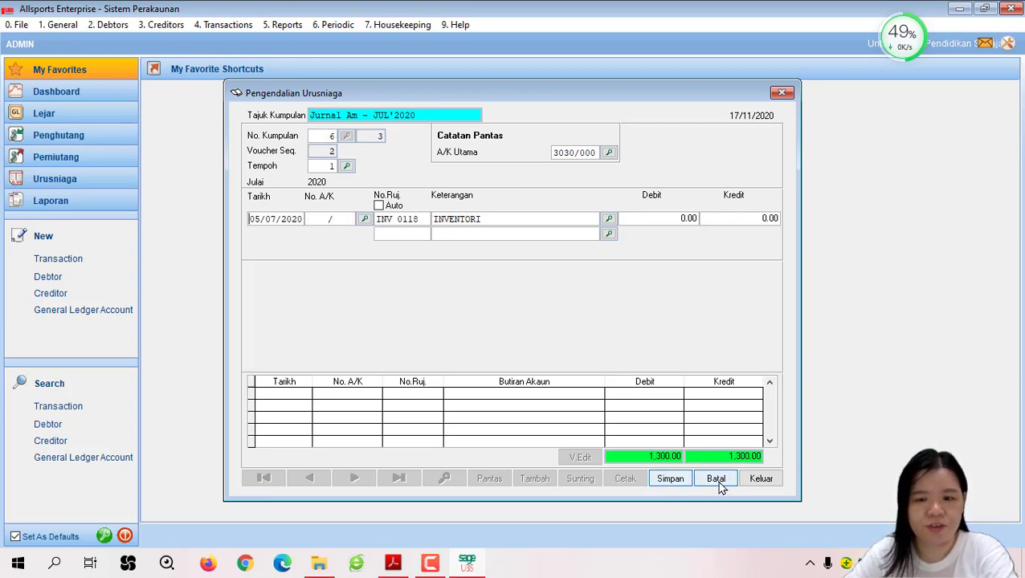
Check the Kedai Sukan Teh credit note in the PDF and start a quick entry with PULANGAN JUALAN, 5010/000, as main account
{"action": "key", "text": "alt+Tab"}
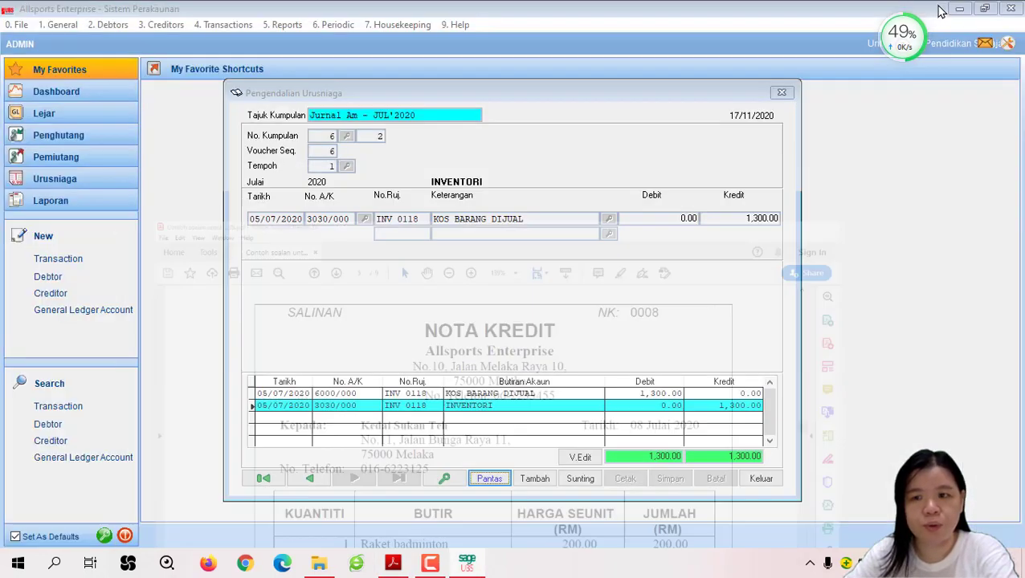
{"action": "left_click", "coordinate": [938, 9]}
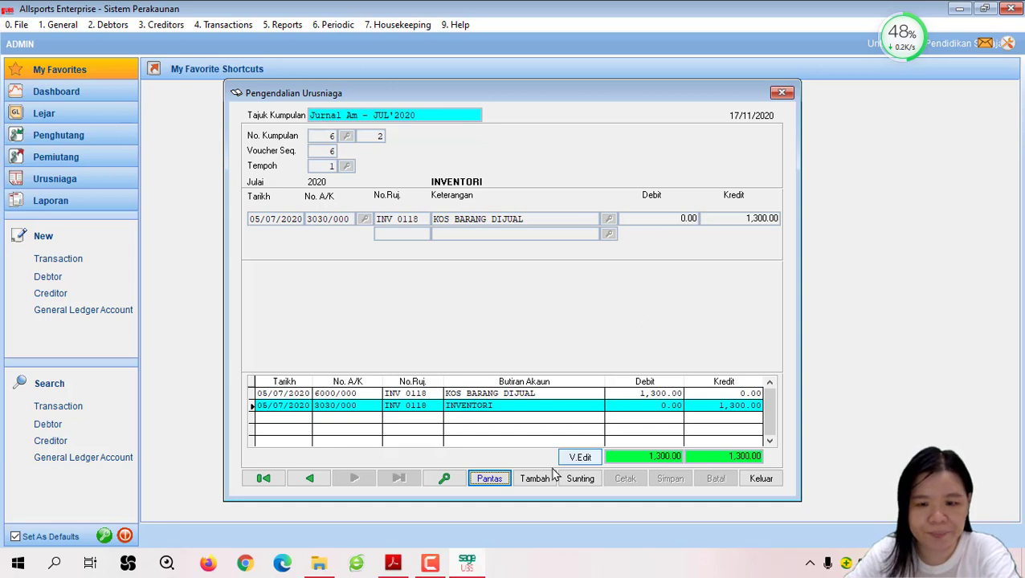
{"action": "left_click", "coordinate": [492, 481]}
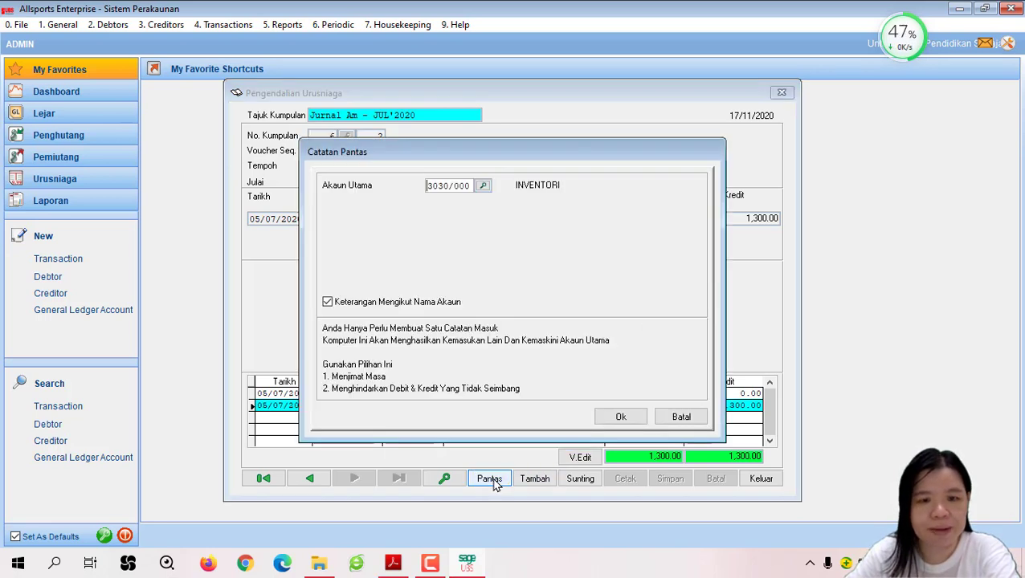
{"action": "left_click", "coordinate": [483, 188]}
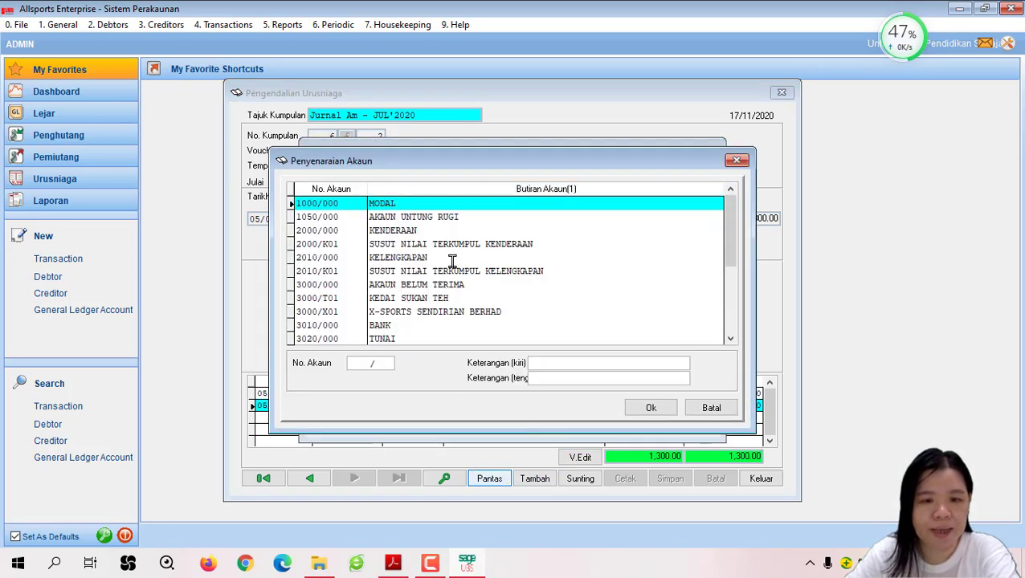
{"action": "left_click_drag", "start_coordinate": [737, 241], "coordinate": [730, 276]}
{"action": "left_click", "coordinate": [707, 285]}
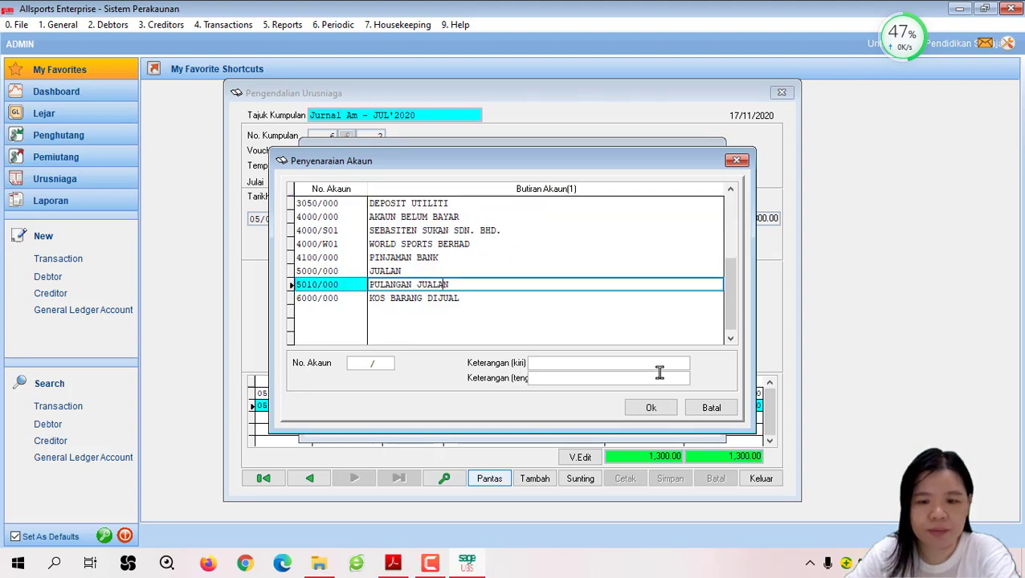
{"action": "left_click", "coordinate": [652, 408]}
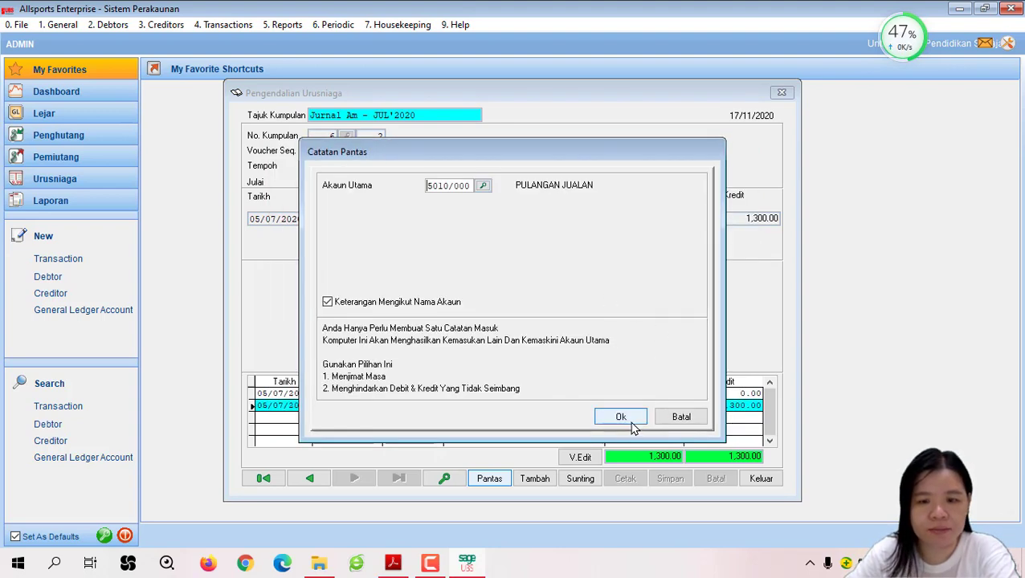
{"action": "left_click", "coordinate": [620, 417]}
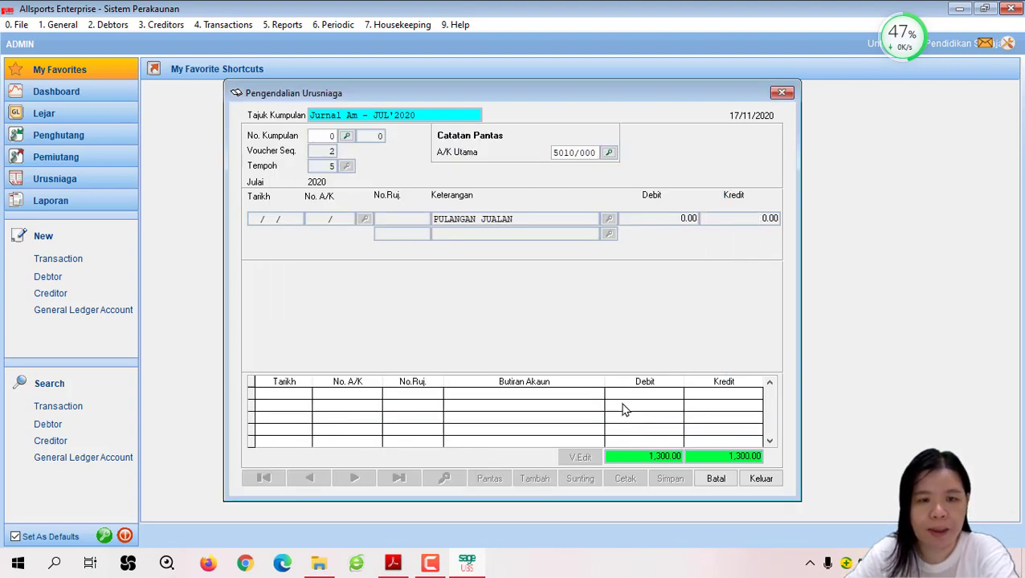
Assign the sales return quick entry to batch 2, Pulangan jualan - JUL'2020
{"action": "left_click", "coordinate": [347, 136]}
{"action": "left_click", "coordinate": [466, 241]}
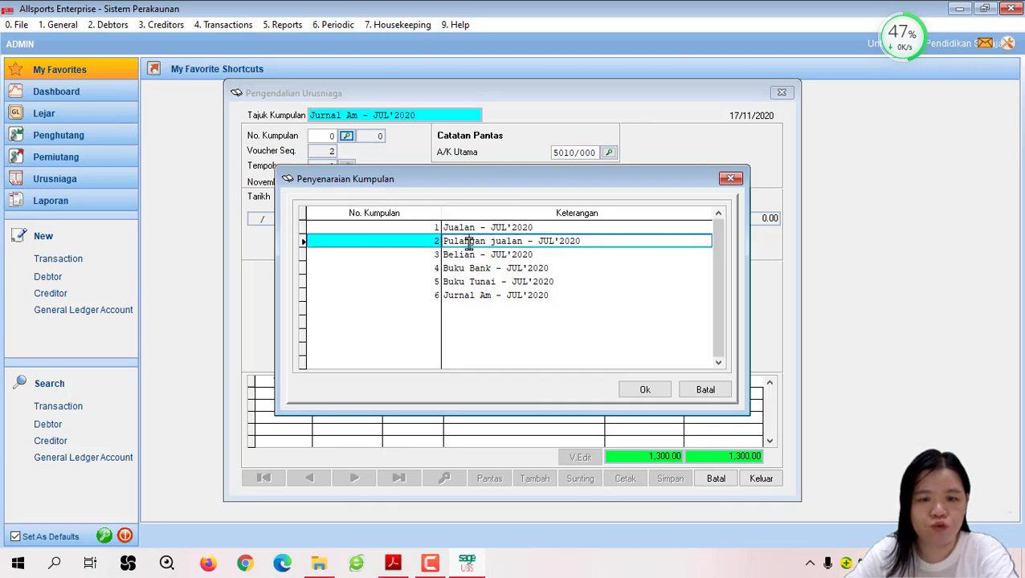
{"action": "left_click", "coordinate": [643, 390]}
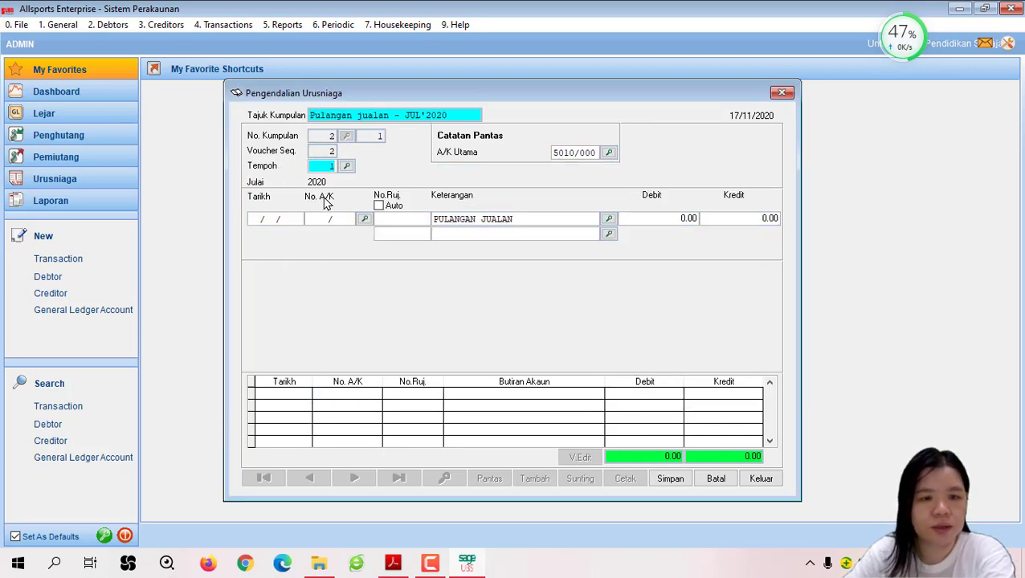
Date the sales return entry 08/07/2020 and choose account 3000/T01, KEDAI SUKAN TEH
{"action": "left_click", "coordinate": [252, 218]}
{"action": "type", "text": "08"}
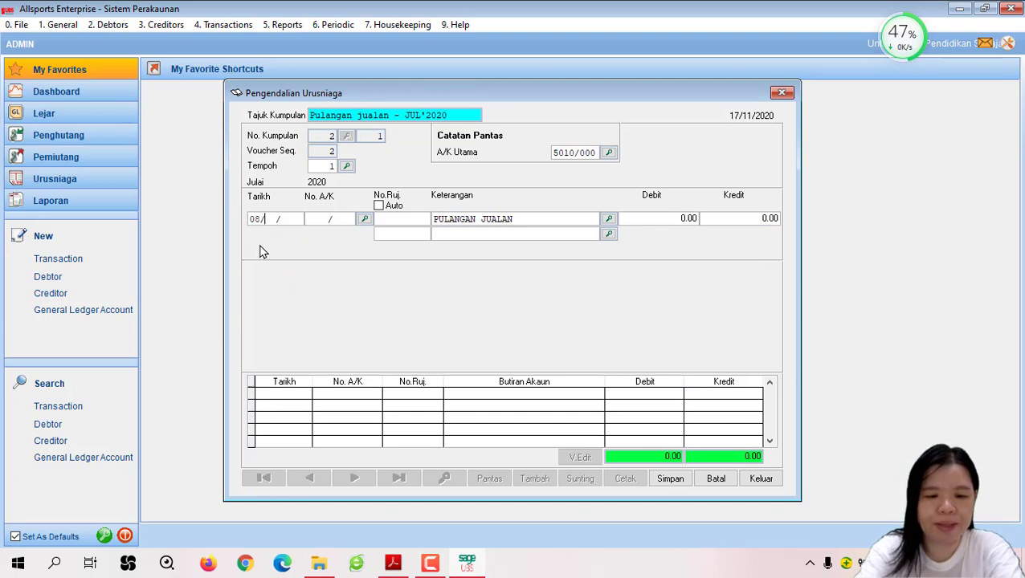
{"action": "type", "text": "072020"}
{"action": "key", "text": "Return"}
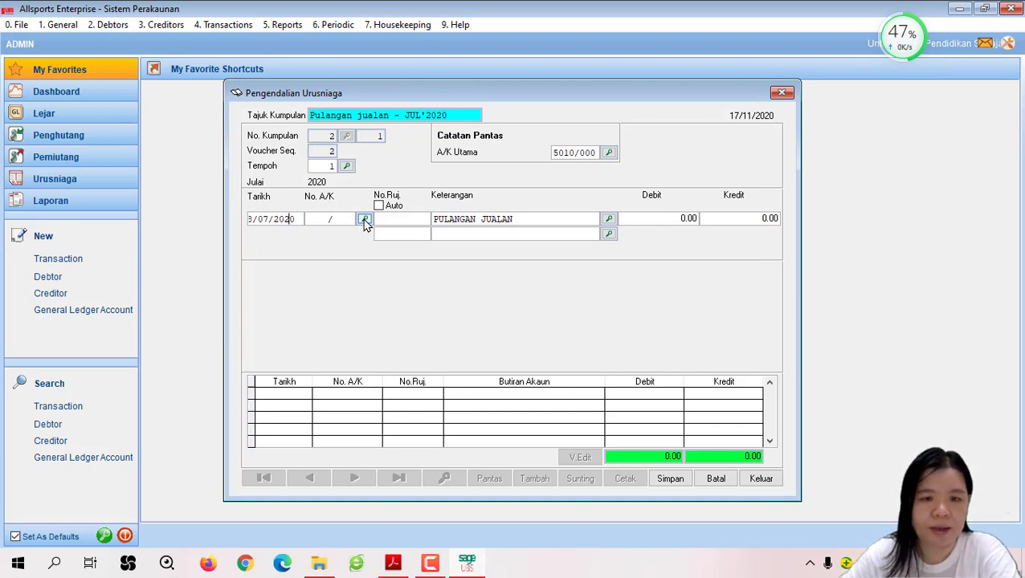
{"action": "left_click", "coordinate": [364, 219]}
{"action": "left_click", "coordinate": [402, 298]}
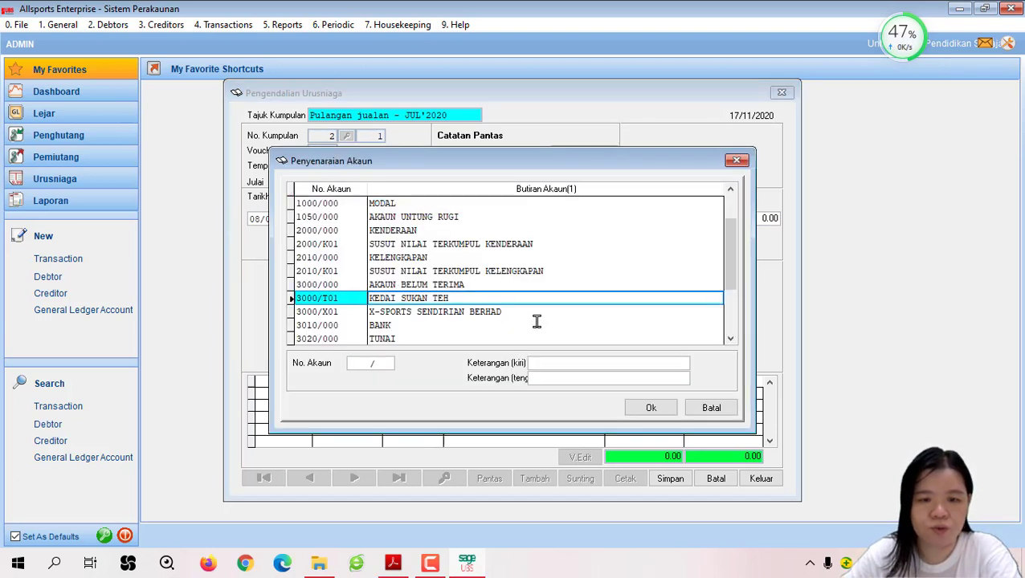
{"action": "left_click", "coordinate": [655, 410]}
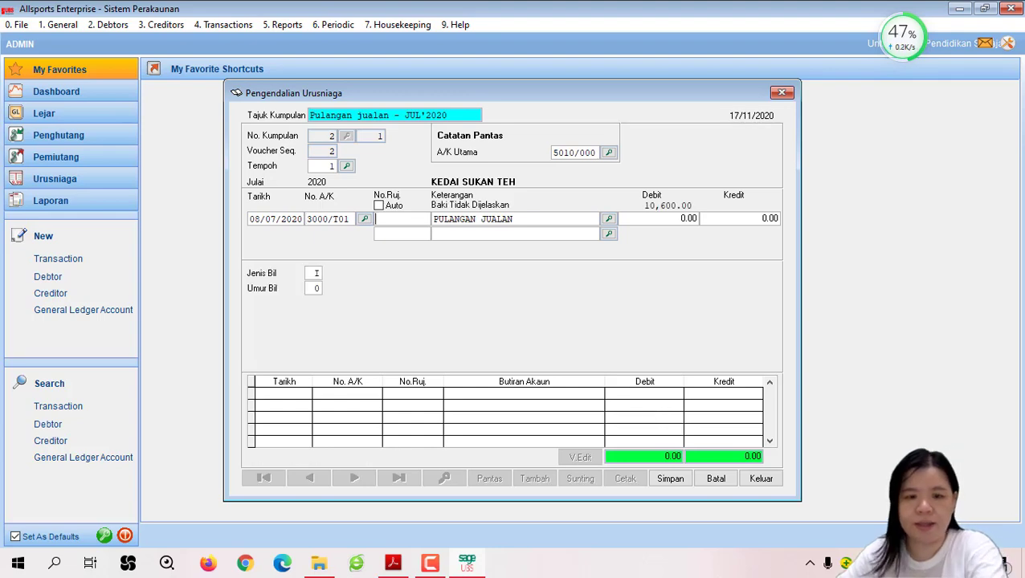
Check the credit note in Acrobat Reader, enter reference NK 0008 with a 200.00 credit to KEDAI SUKAN TEH, and save the sales return
{"action": "left_click", "coordinate": [393, 563]}
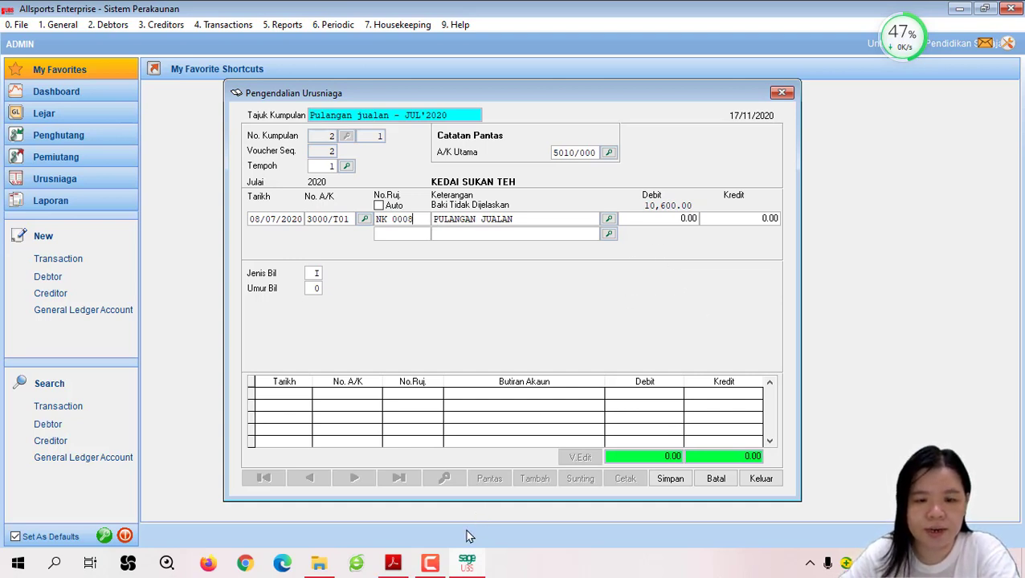
{"action": "mouse_move", "coordinate": [395, 567]}
{"action": "left_click", "coordinate": [404, 506]}
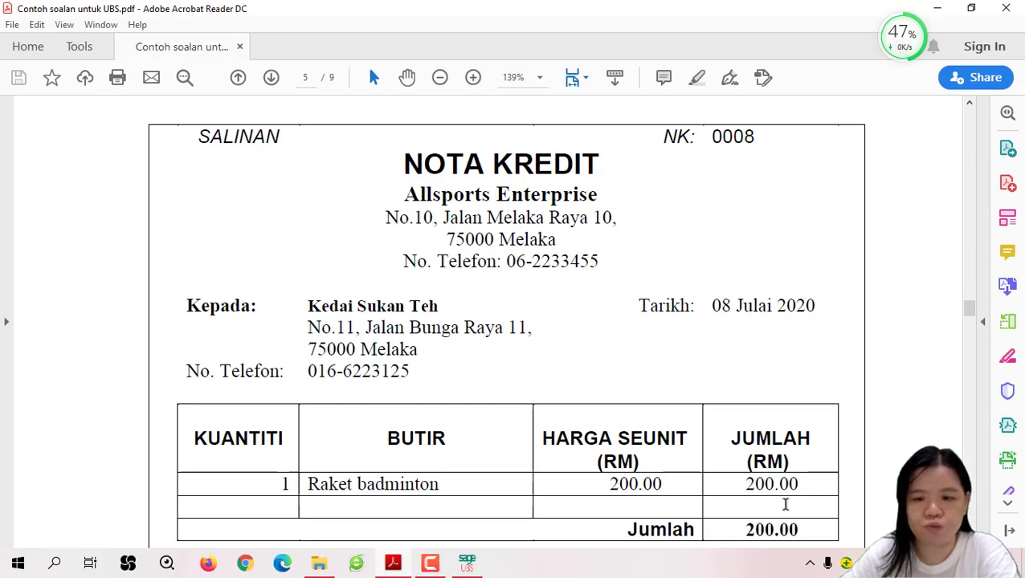
{"action": "left_click", "coordinate": [937, 8]}
{"action": "type", "text": "200"}
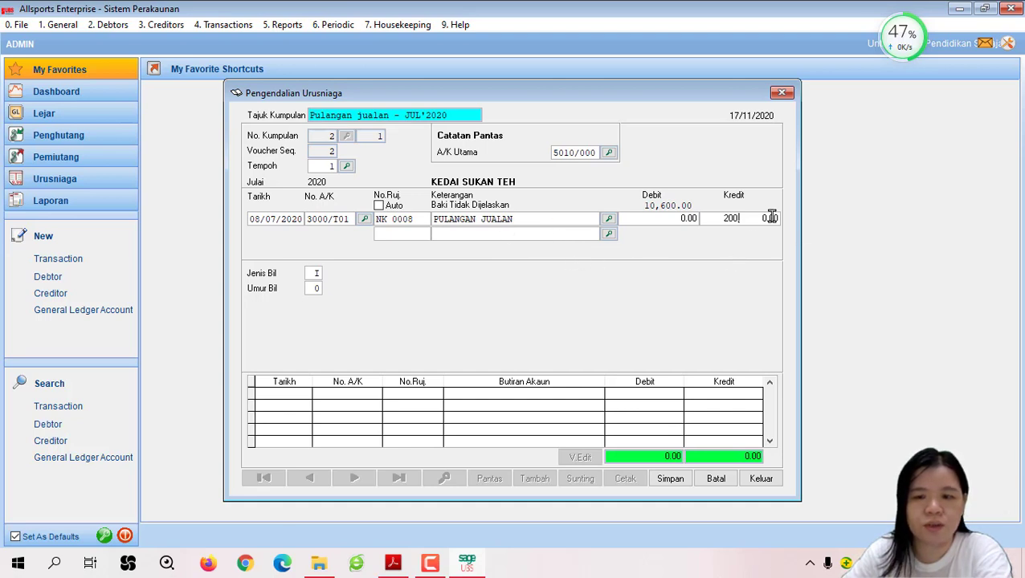
{"action": "type", "text": ","}
{"action": "key", "text": "Return"}
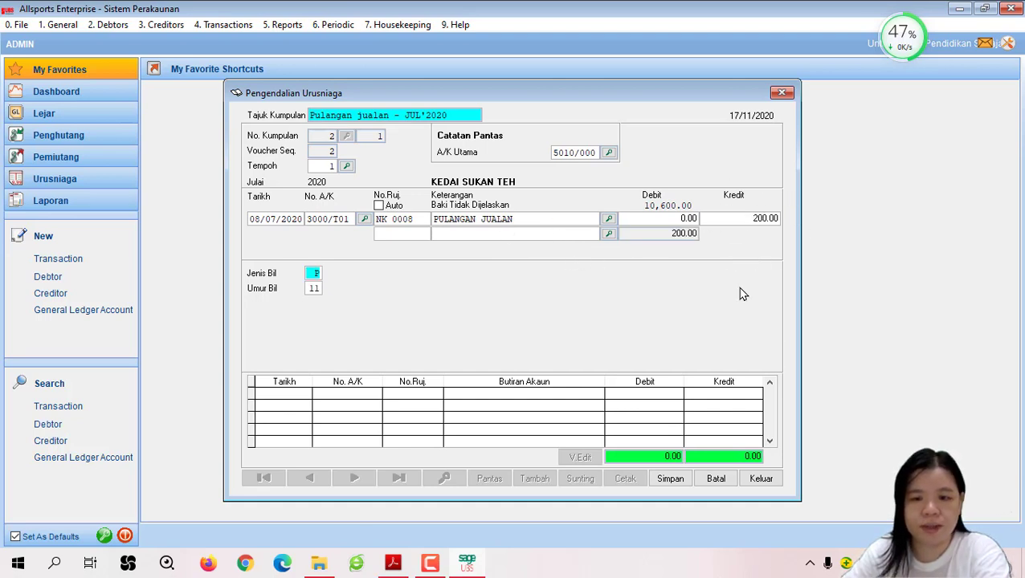
{"action": "left_click", "coordinate": [670, 482]}
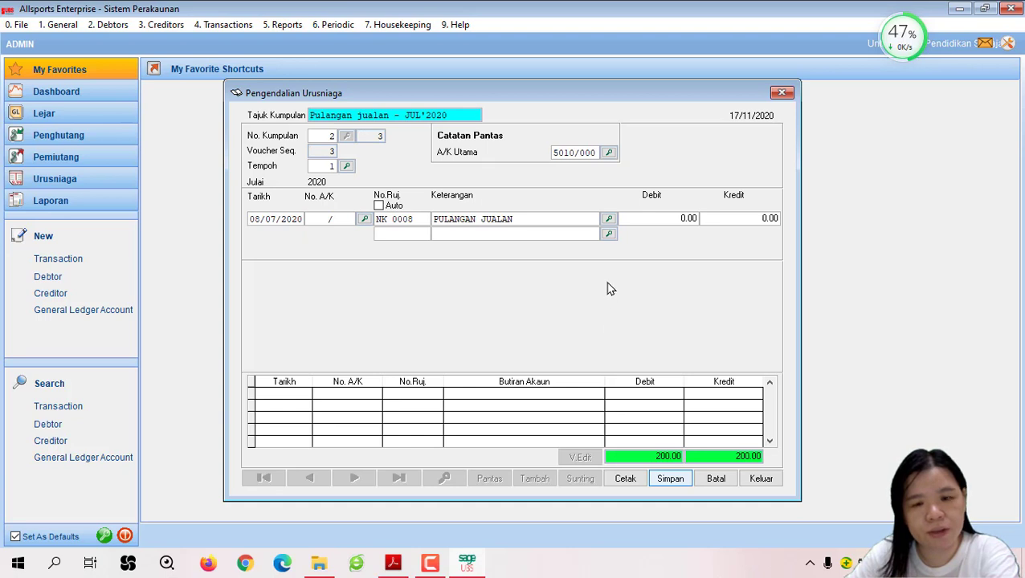
{"action": "key", "text": "Escape"}
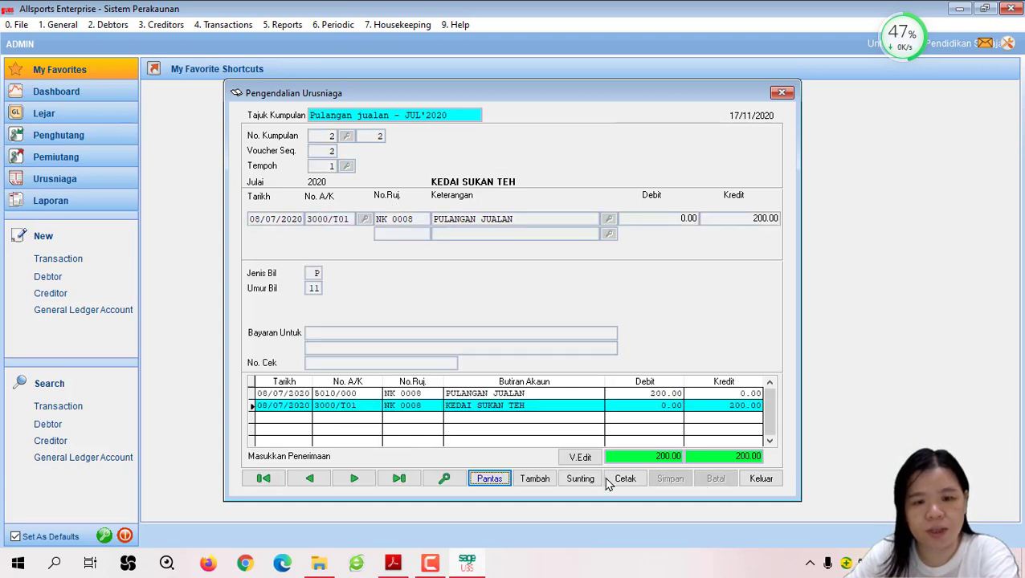
Start a quick entry with INVENTORI, 3030/000, as main account in batch 6, Jurnal Am - JUL'2020
{"action": "left_click", "coordinate": [500, 481]}
{"action": "left_click", "coordinate": [481, 190]}
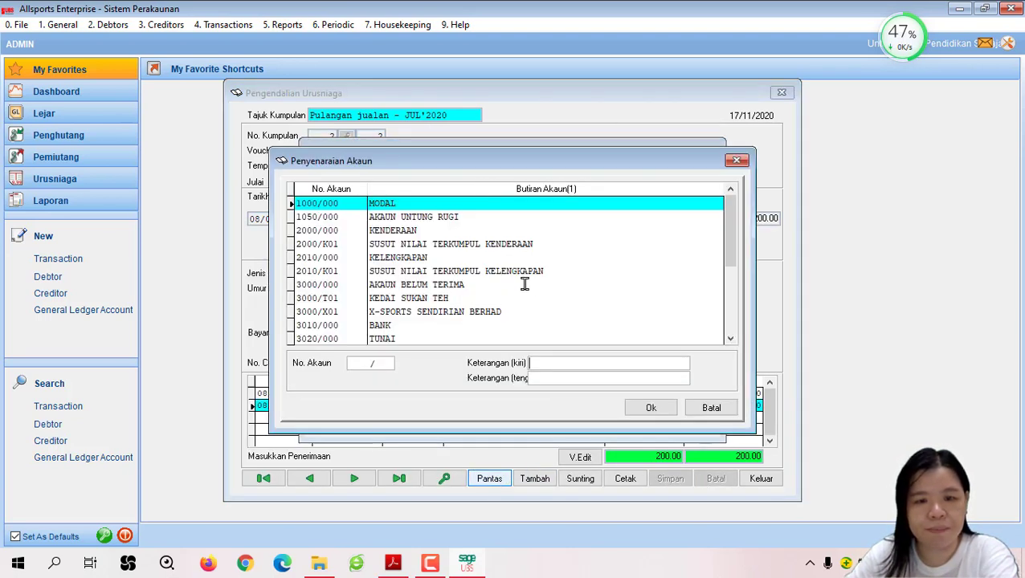
{"action": "scroll", "coordinate": [737, 252], "scroll_direction": "down", "scroll_amount": 3}
{"action": "double_click", "coordinate": [617, 236]}
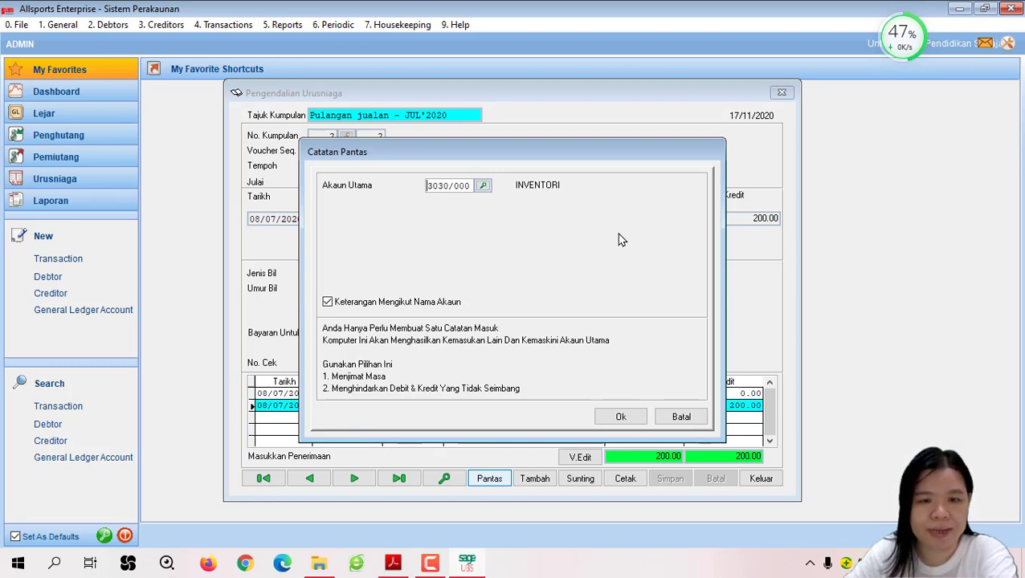
{"action": "left_click", "coordinate": [625, 415]}
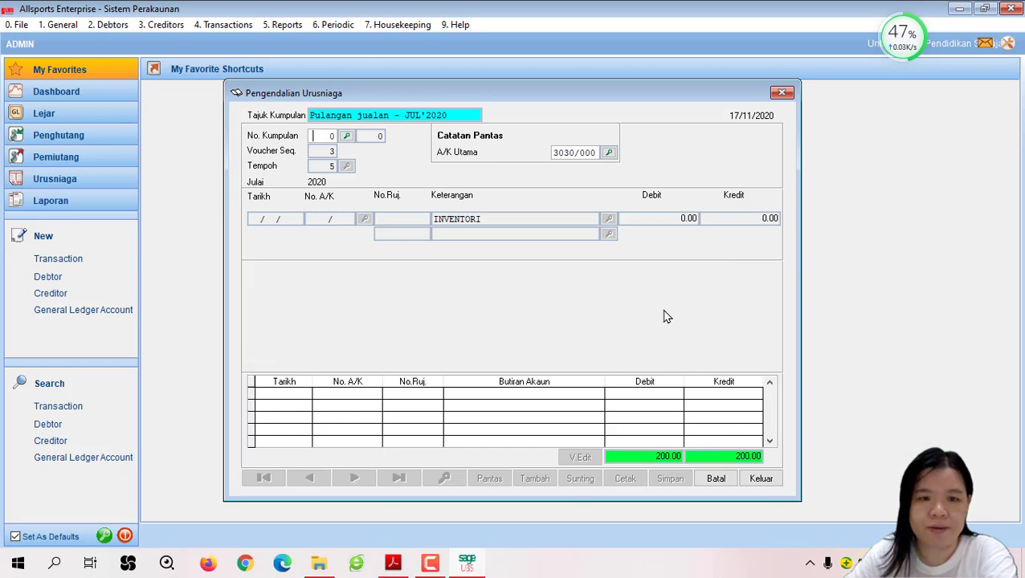
{"action": "left_click", "coordinate": [346, 136]}
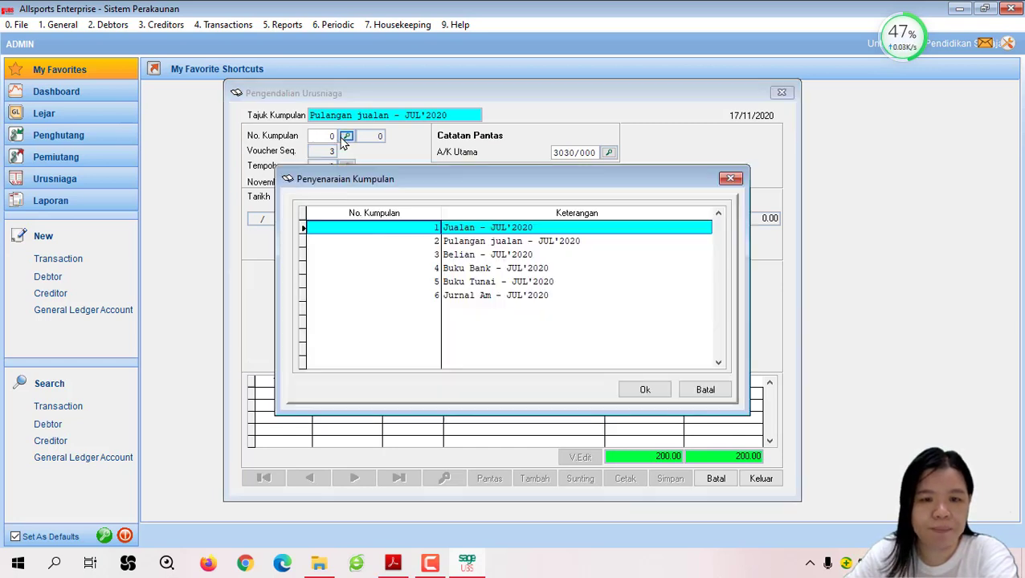
{"action": "left_click", "coordinate": [505, 295]}
{"action": "left_click", "coordinate": [642, 389]}
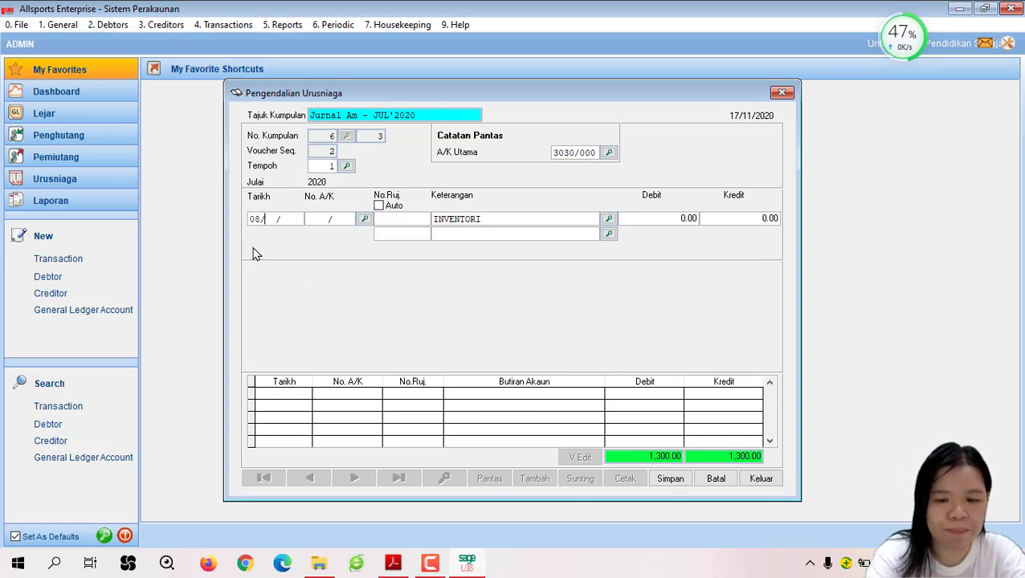
Date the journal entry 08/07/2020 and choose account 6000/000, KOS BARANG DIJUAL
{"action": "type", "text": "2020"}
{"action": "left_click", "coordinate": [364, 218]}
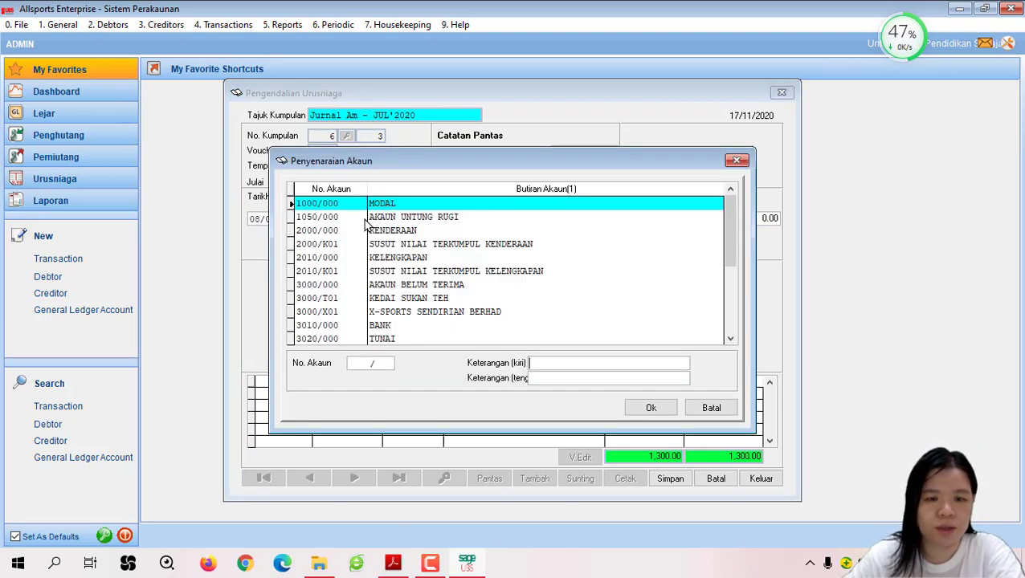
{"action": "left_click_drag", "start_coordinate": [735, 237], "coordinate": [737, 320]}
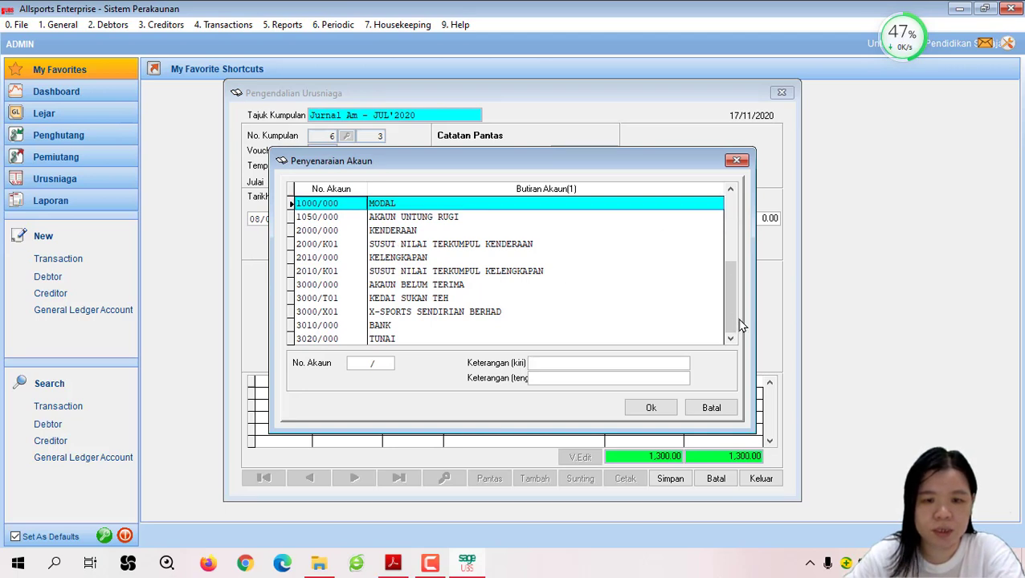
{"action": "left_click", "coordinate": [450, 274]}
{"action": "left_click", "coordinate": [652, 409]}
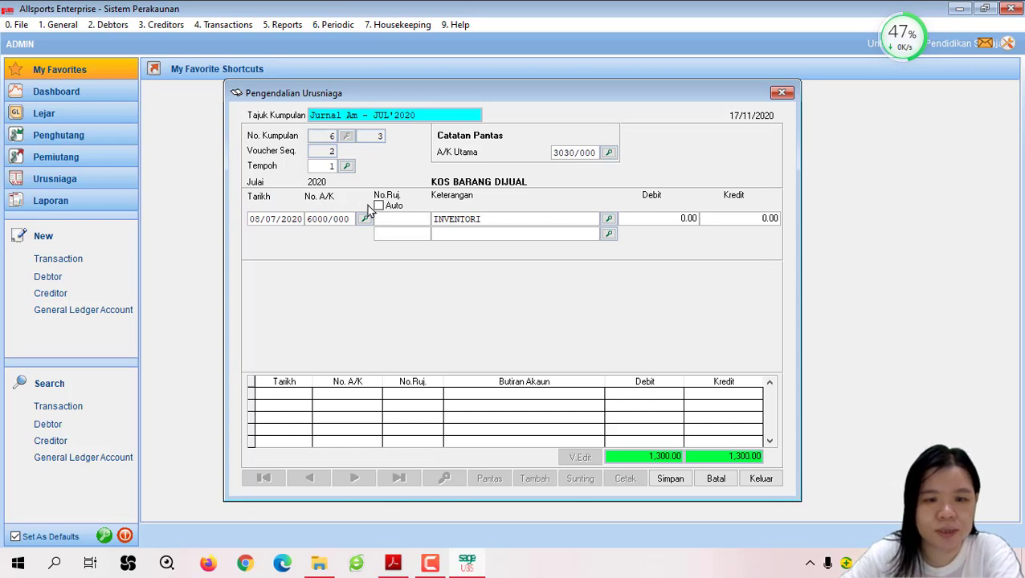
Set the journal entry's reference number to NK 0008 and go on to its credit amount
{"action": "type", "text": "nk"}
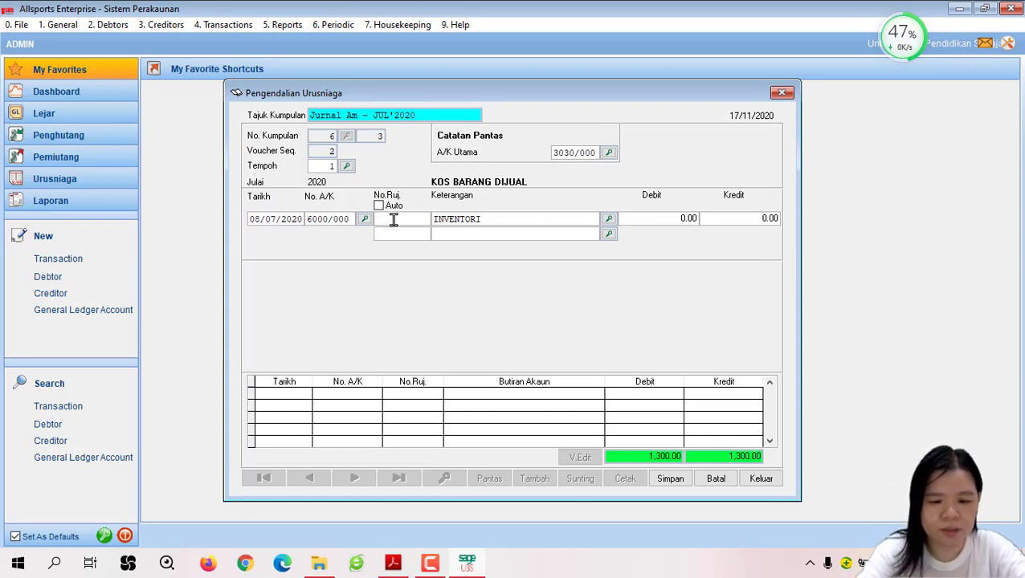
{"action": "key", "text": "BackSpace"}
{"action": "key", "text": "BackSpace"}
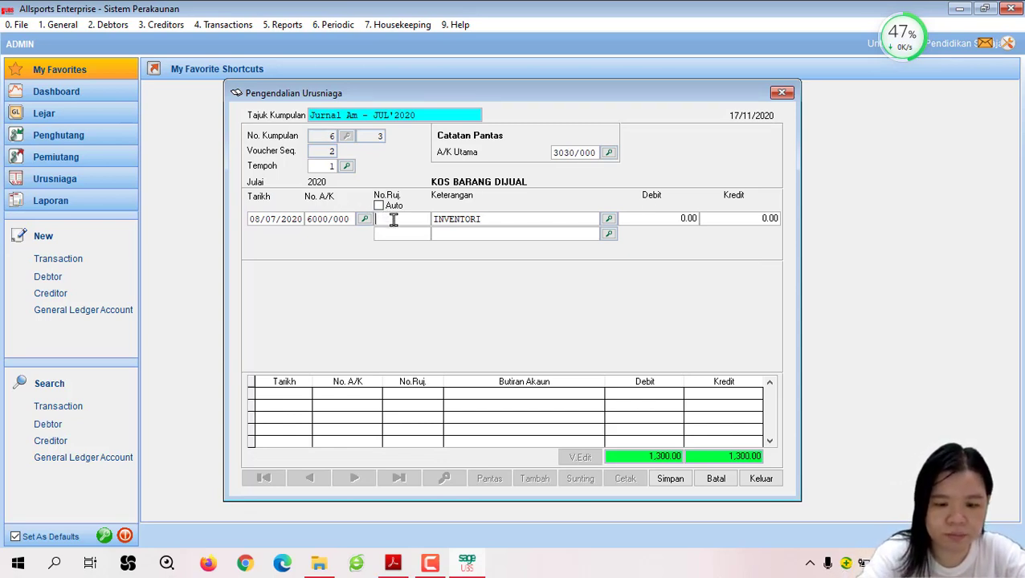
{"action": "type", "text": "NK 0008"}
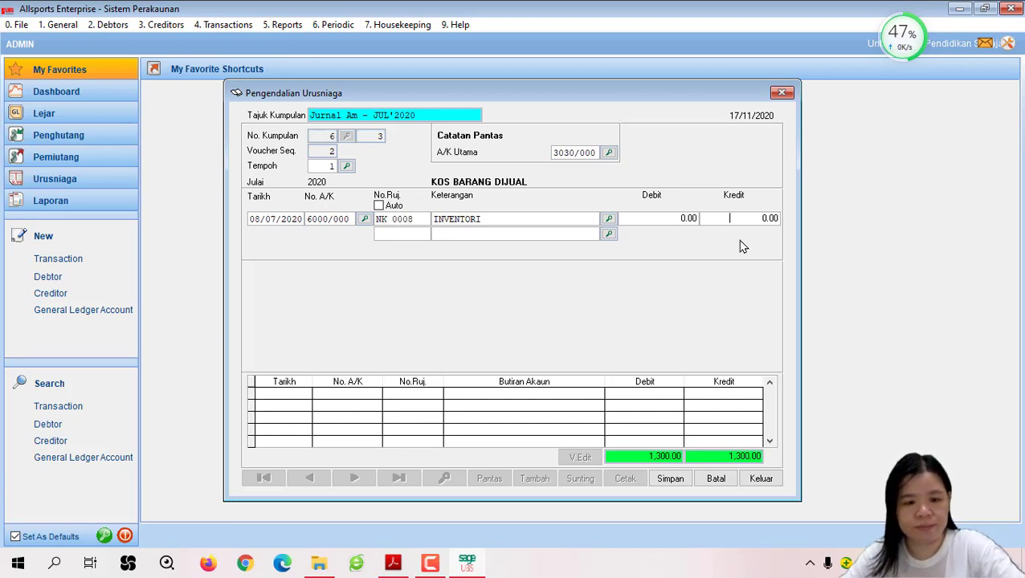
{"action": "key", "text": "Tab"}
{"action": "key", "text": "Tab"}
{"action": "key", "text": "Tab"}
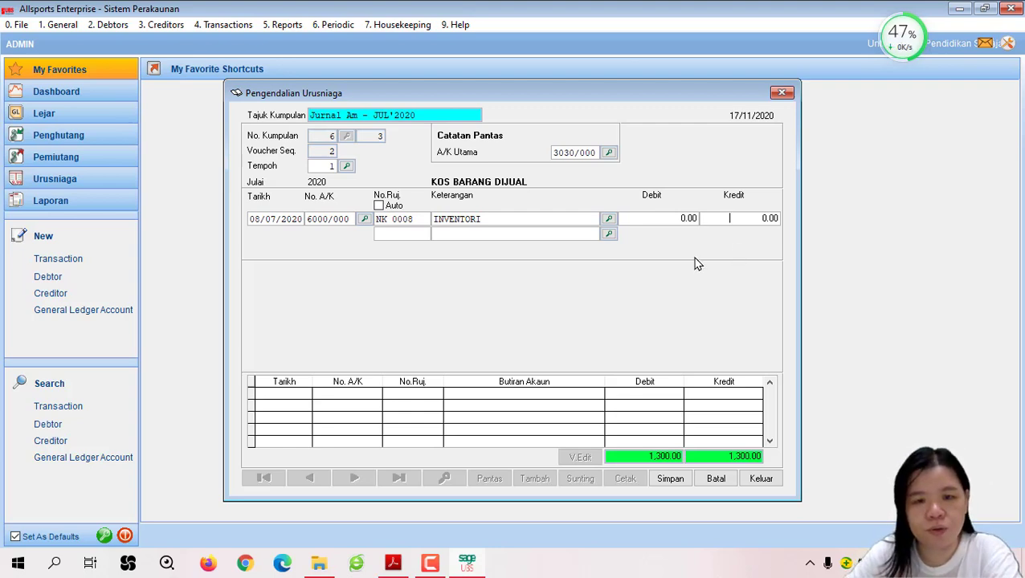
Check the returned item on the PDF credit note, credit KOS BARANG DIJUAL with 100.00 and save the journal transaction
{"action": "key", "text": "alt+Tab"}
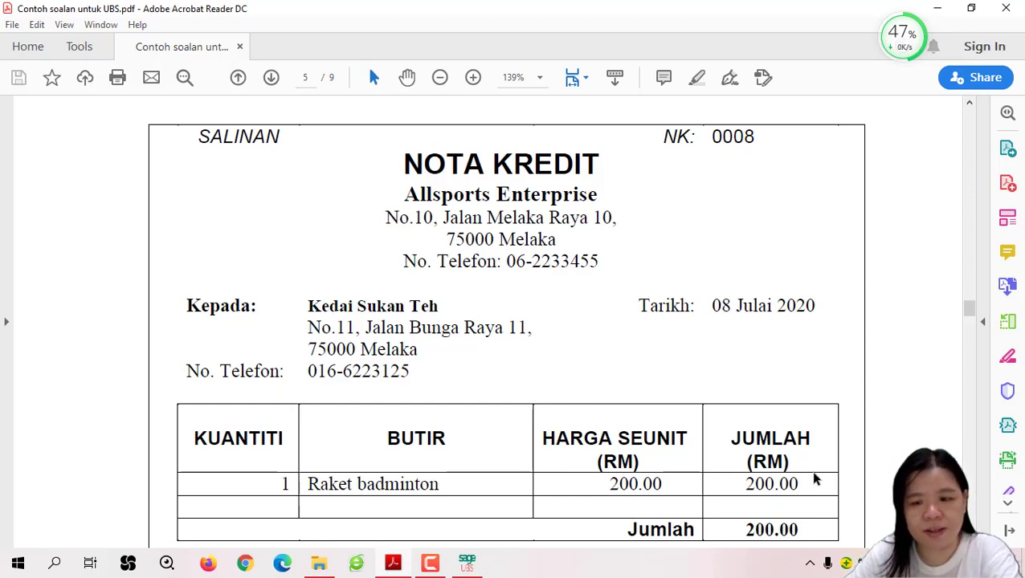
{"action": "left_click", "coordinate": [939, 7]}
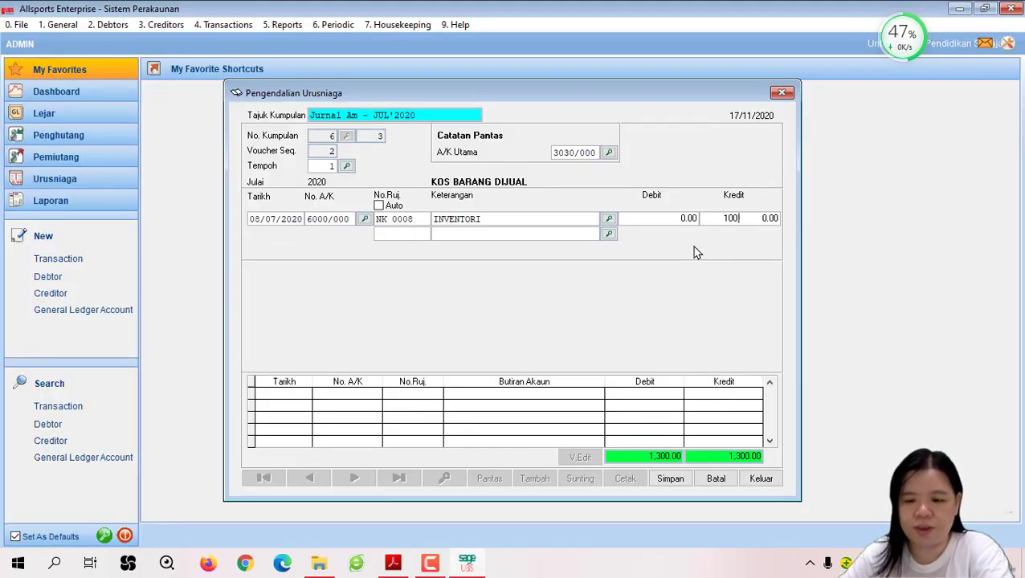
{"action": "key", "text": "Return"}
{"action": "left_click", "coordinate": [680, 485]}
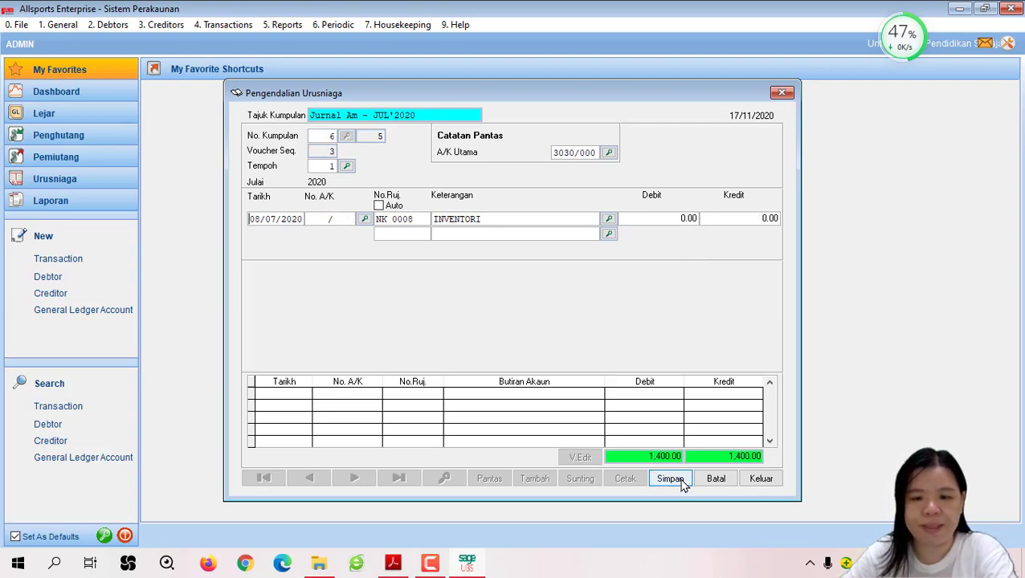
Switch to the sample PDF in Acrobat Reader and examine the items, total and payment method on cash bill 1188 of 15 July
{"action": "key", "text": "alt+Tab"}
{"action": "scroll", "coordinate": [620, 336], "scroll_direction": "down", "scroll_amount": 5}
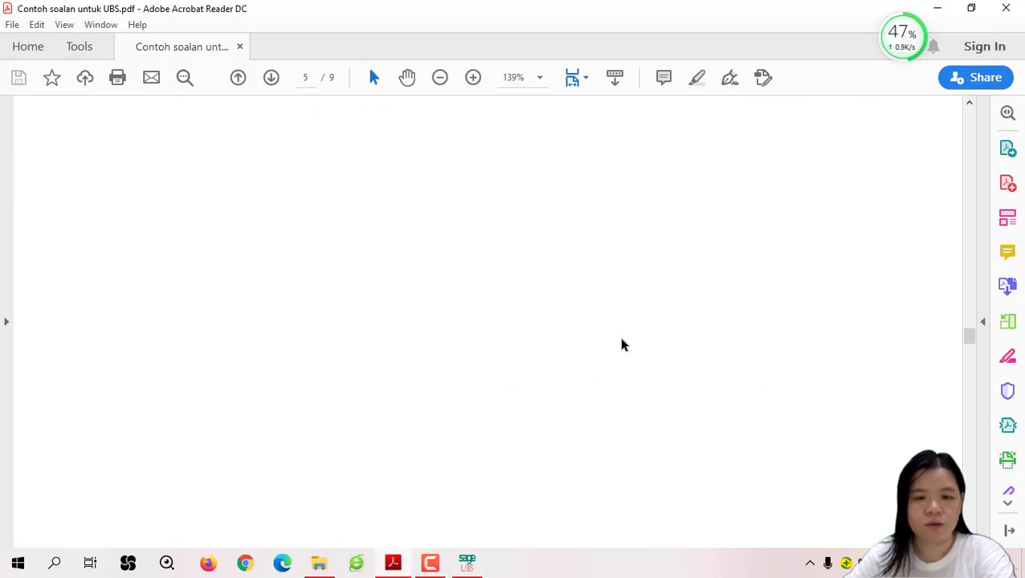
{"action": "scroll", "coordinate": [621, 344], "scroll_direction": "down", "scroll_amount": 5}
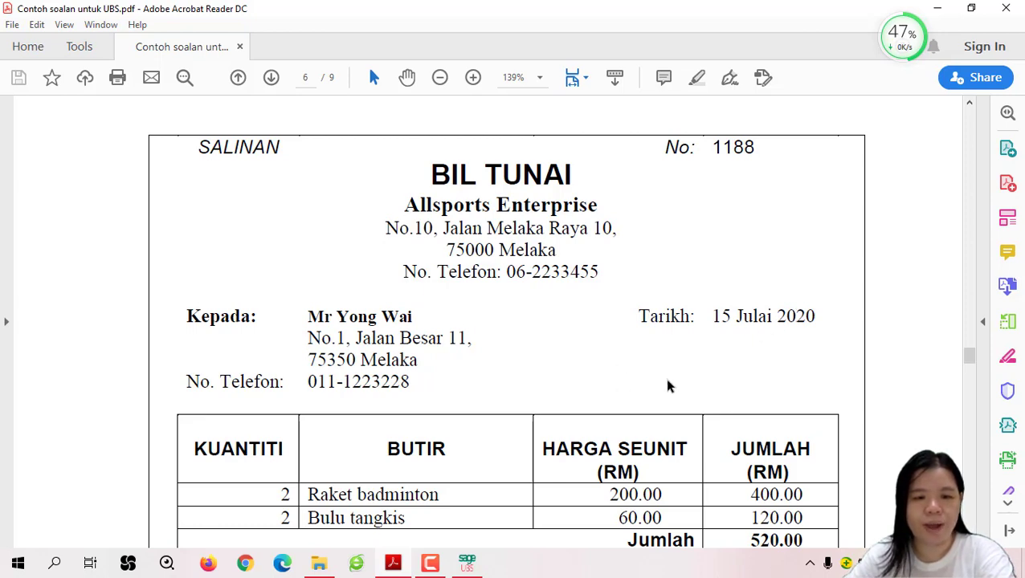
{"action": "scroll", "coordinate": [667, 387], "scroll_direction": "down", "scroll_amount": 1}
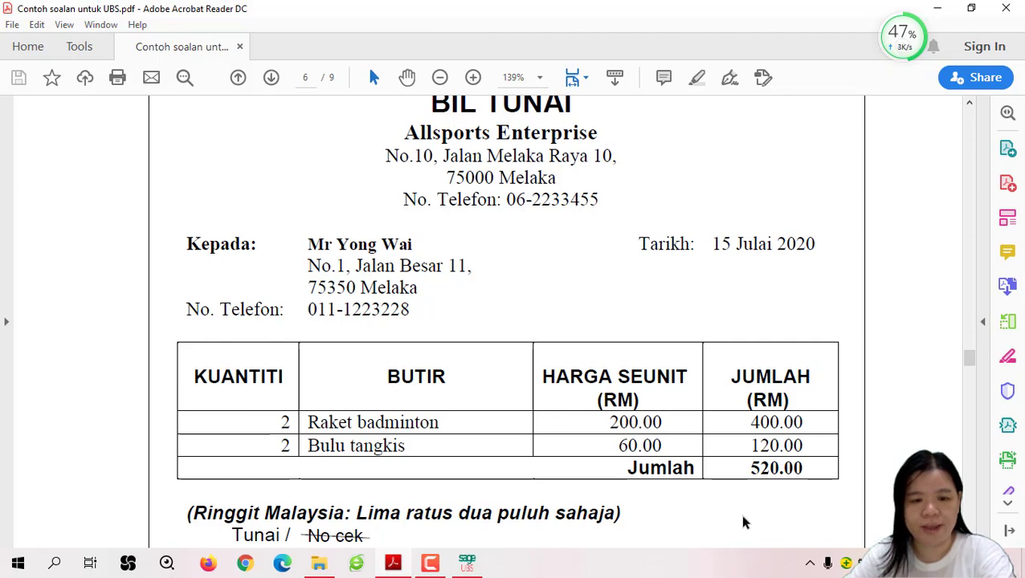
{"action": "scroll", "coordinate": [740, 518], "scroll_direction": "down", "scroll_amount": 1}
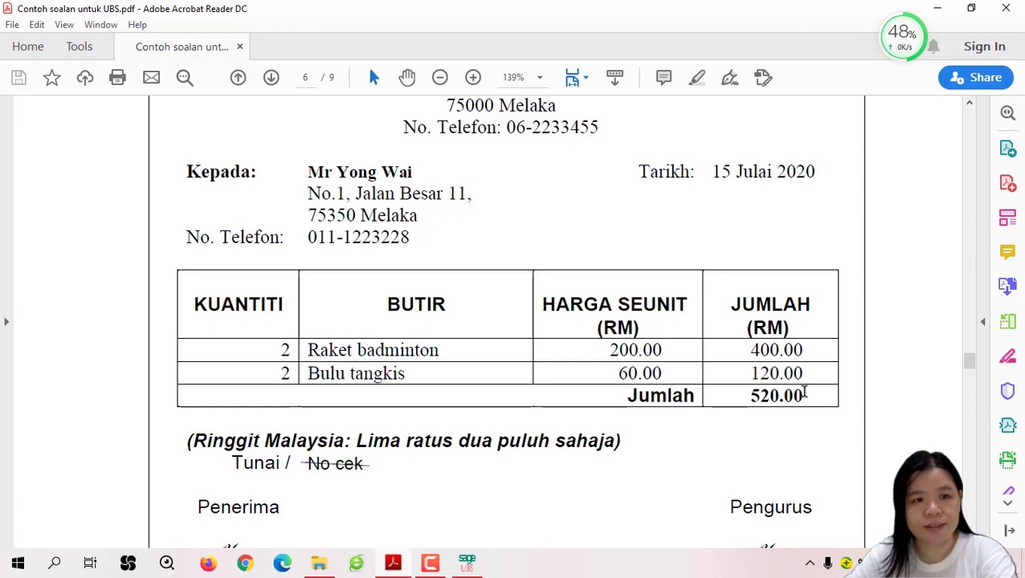
Switch back to the Sage UBS accounting system and start a quick entry with main account 3020/000, TUNAI
{"action": "left_click", "coordinate": [936, 9]}
{"action": "left_click", "coordinate": [487, 479]}
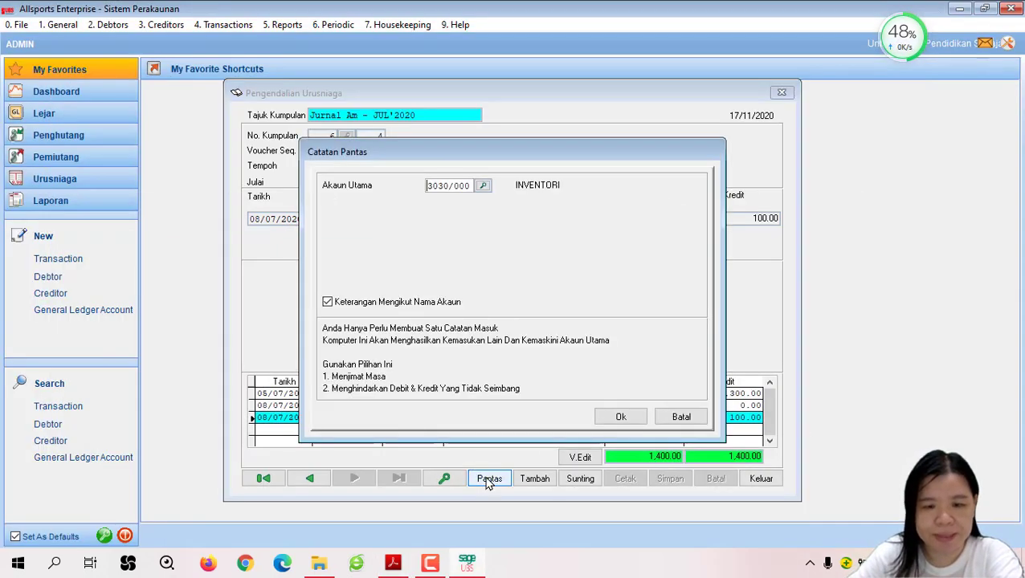
{"action": "left_click", "coordinate": [483, 186]}
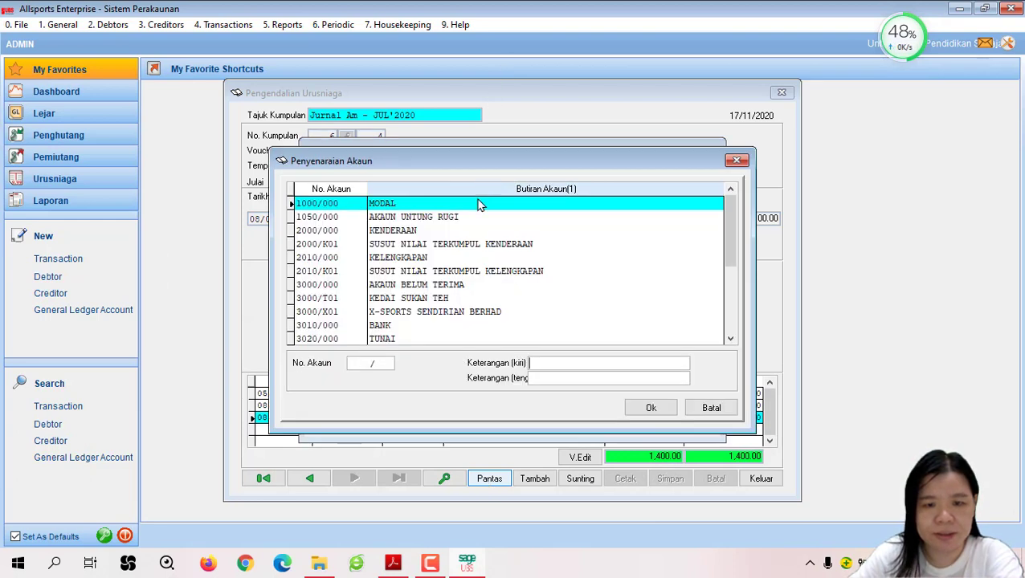
{"action": "left_click", "coordinate": [392, 339]}
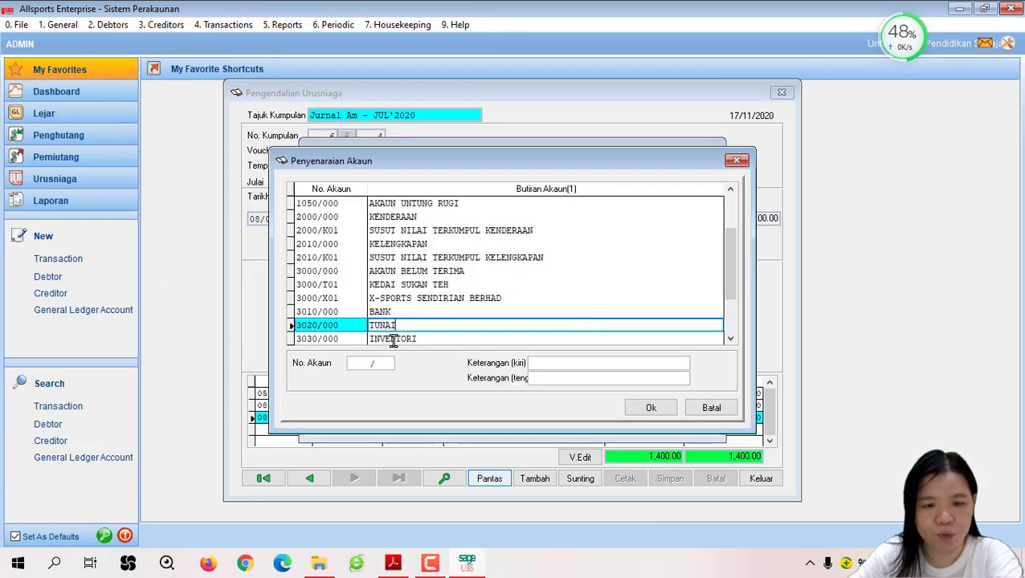
{"action": "left_click", "coordinate": [650, 409]}
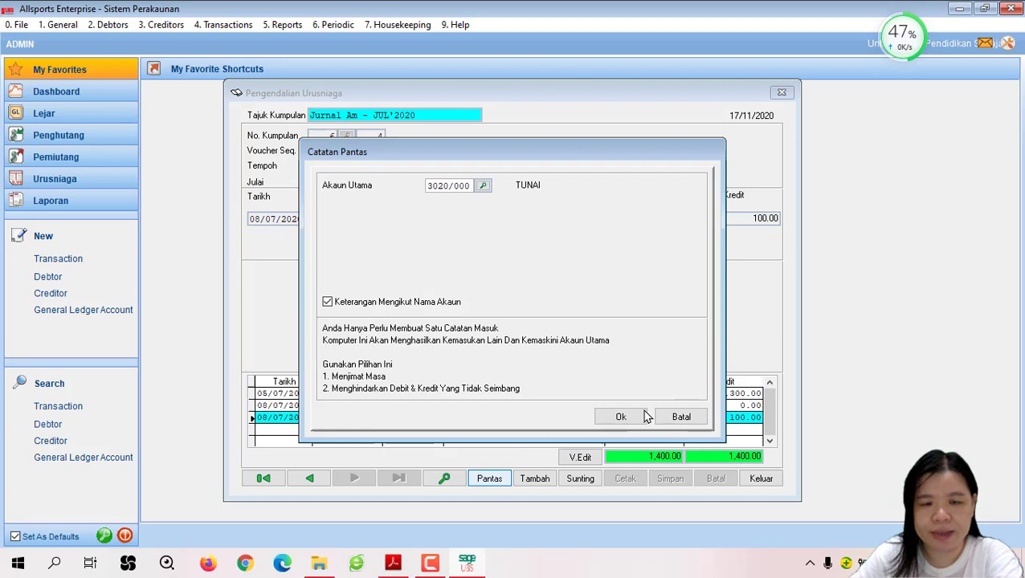
{"action": "left_click", "coordinate": [623, 417]}
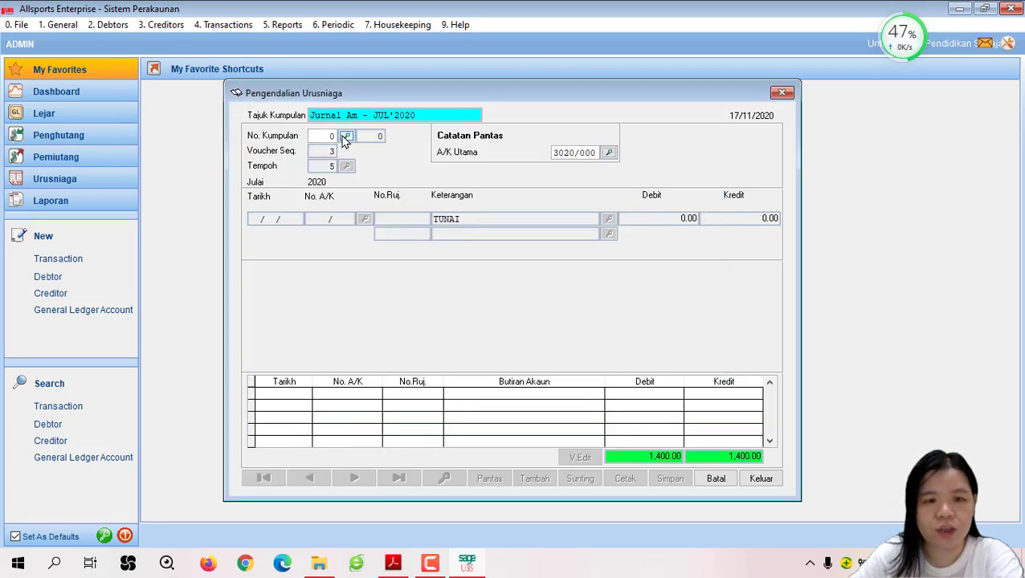
Assign the quick entry to batch 5, Buku Tunai - JUL'2020, and date it 15/07/2020
{"action": "left_click", "coordinate": [346, 137]}
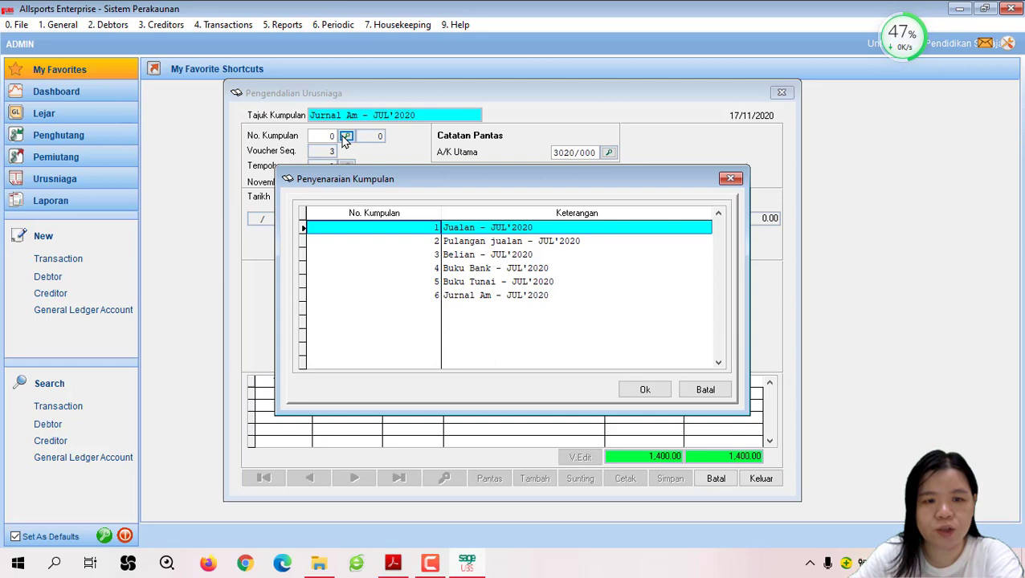
{"action": "left_click", "coordinate": [498, 281]}
{"action": "left_click", "coordinate": [645, 391]}
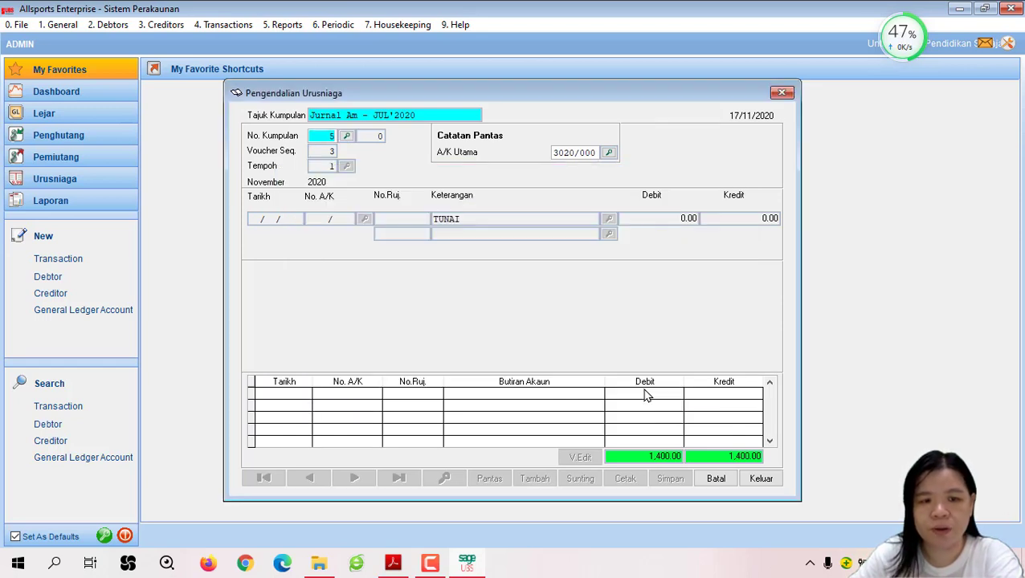
{"action": "left_click", "coordinate": [265, 221]}
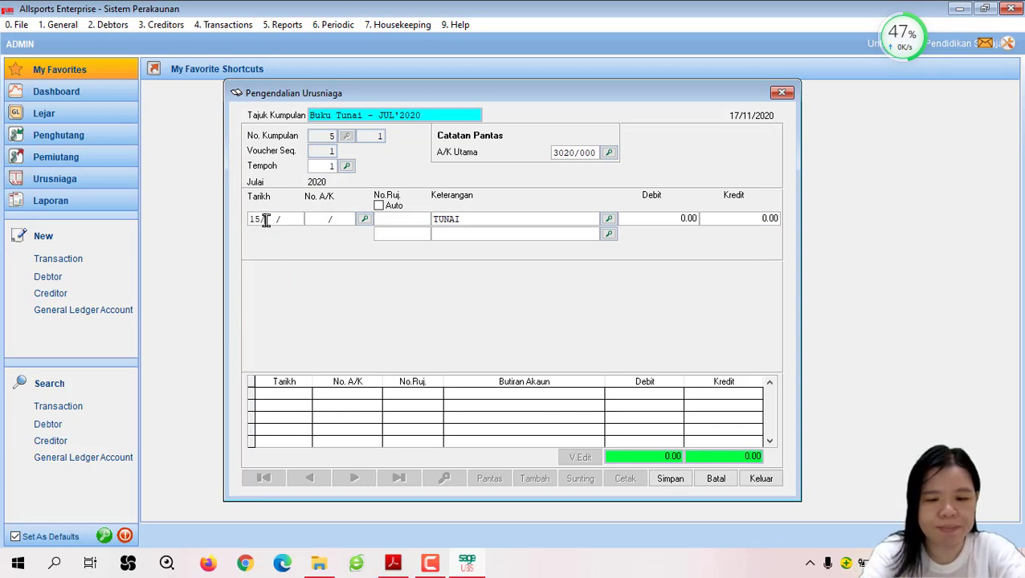
{"action": "type", "text": "15/07/2020"}
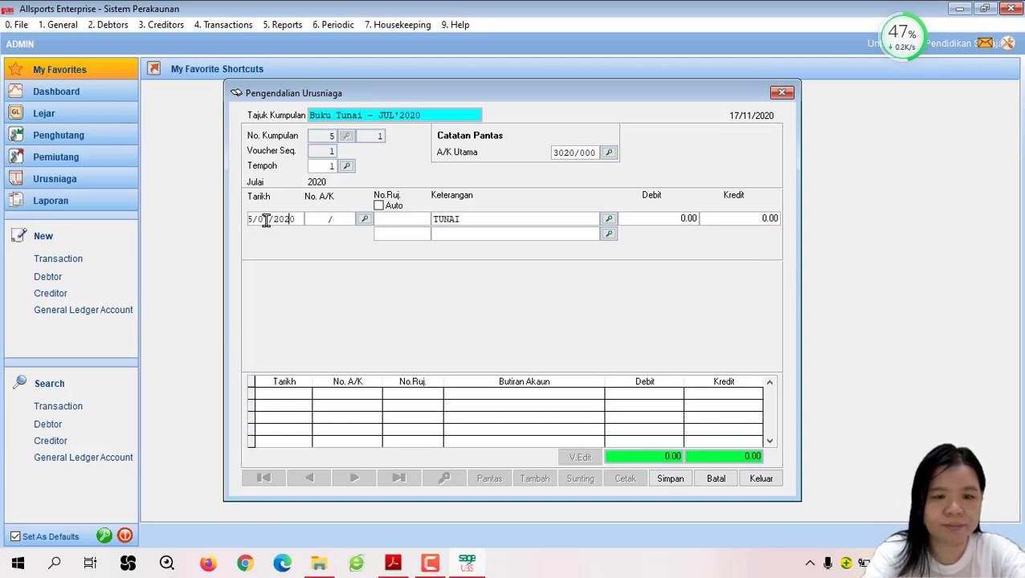
Credit 520.00 to account 5000/000, JUALAN, under reference number 1188, then save and finish the cash sale entry
{"action": "left_click", "coordinate": [364, 219]}
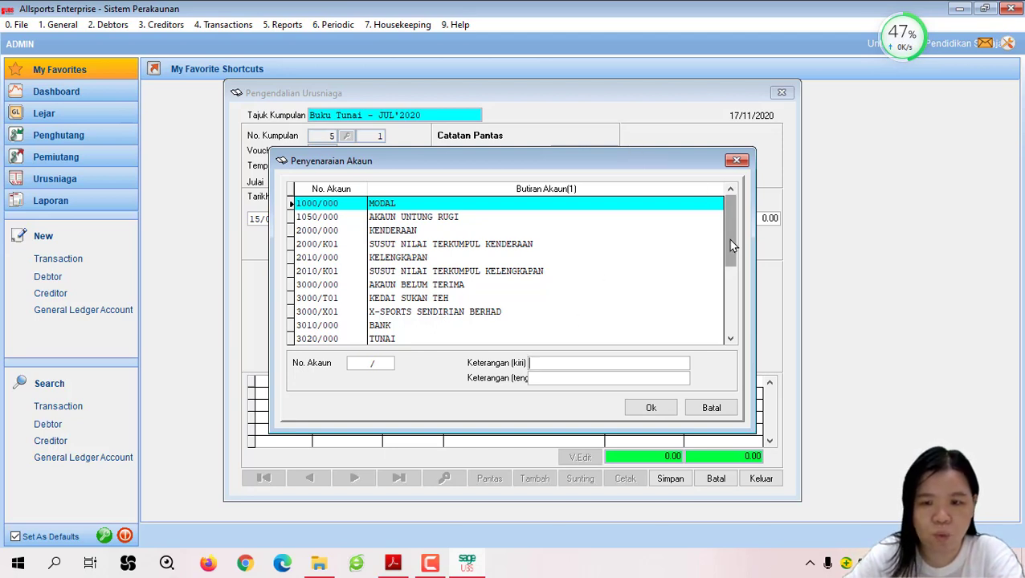
{"action": "scroll", "coordinate": [731, 241], "scroll_direction": "down", "scroll_amount": 2}
{"action": "double_click", "coordinate": [383, 312]}
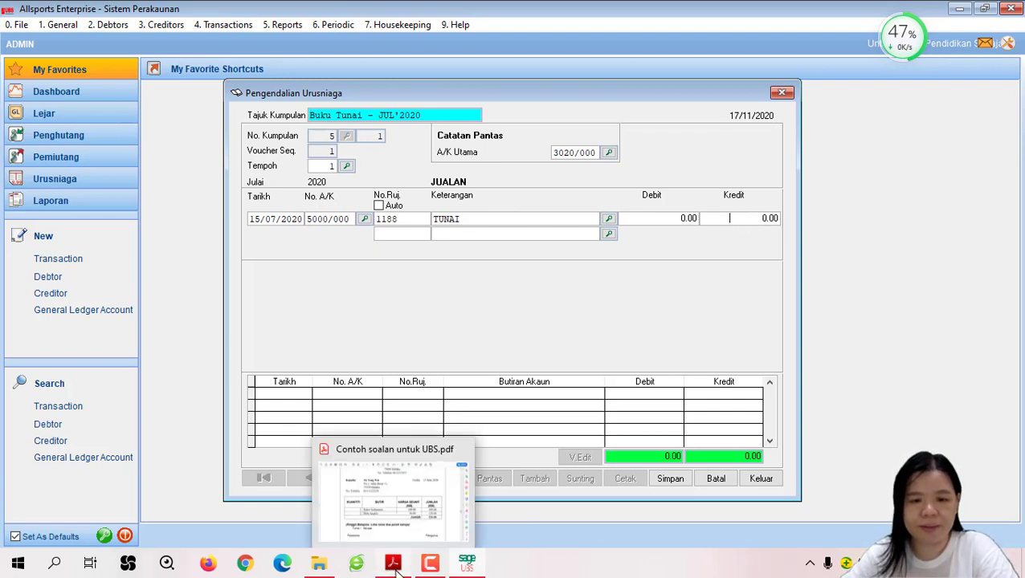
{"action": "type", "text": "520,"}
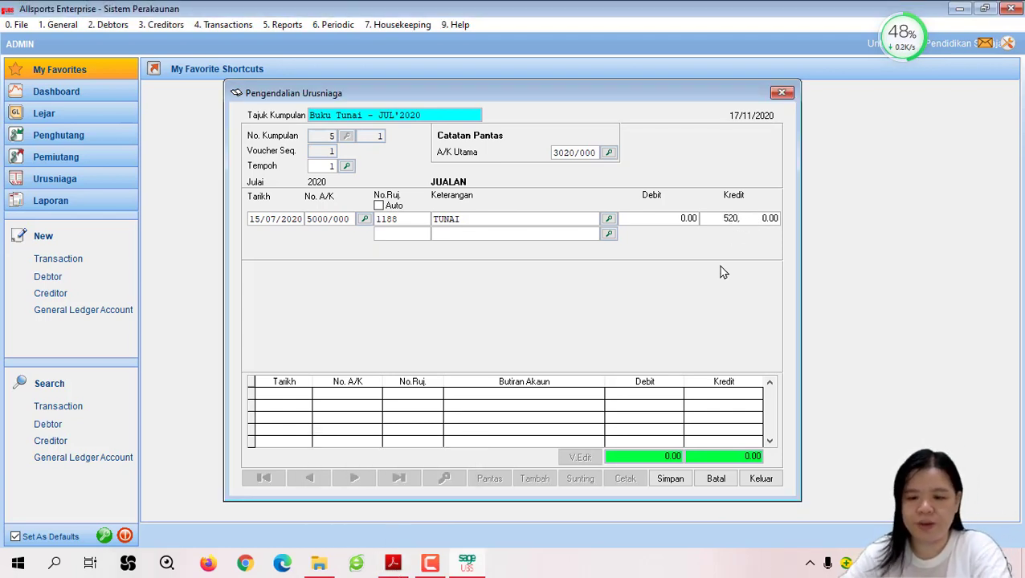
{"action": "key", "text": "Return"}
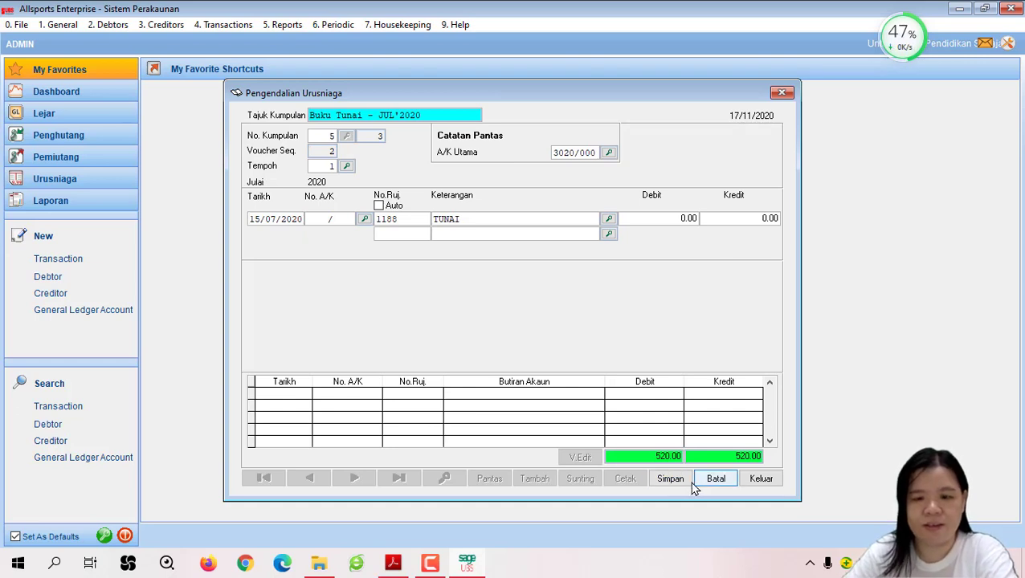
{"action": "left_click", "coordinate": [687, 483]}
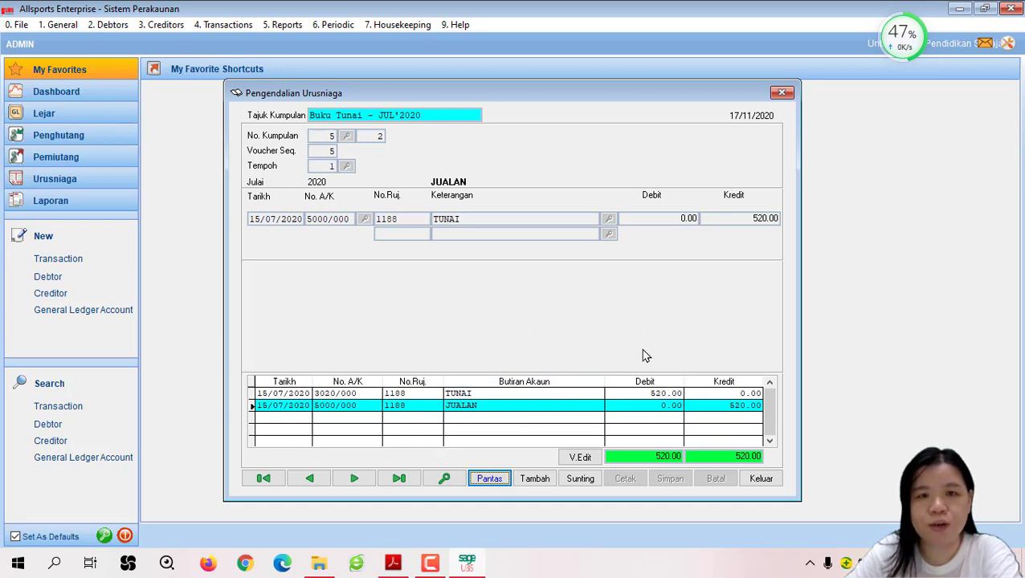
Start another quick entry with main account 3030/000, INVENTORI
{"action": "left_click", "coordinate": [493, 480]}
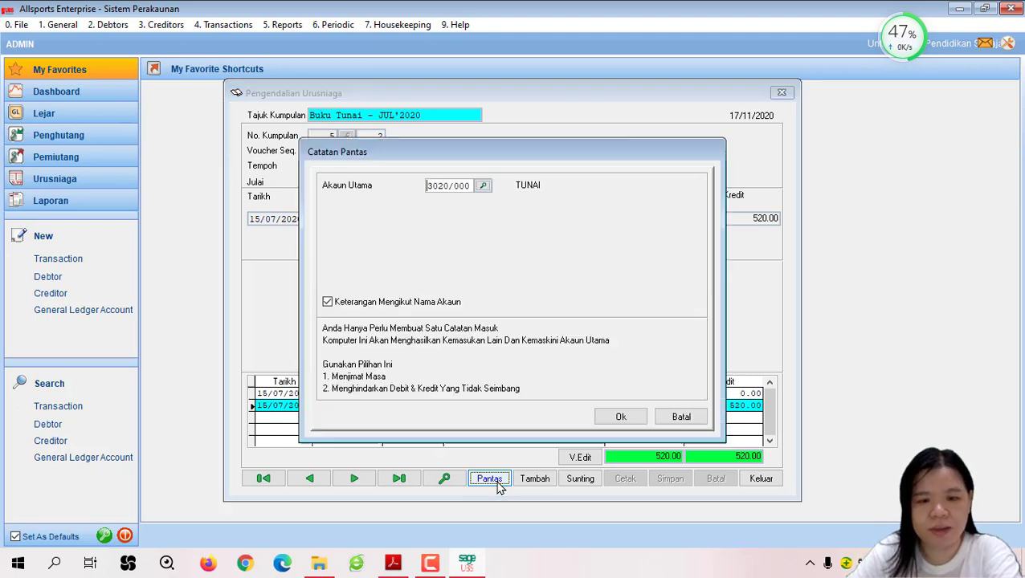
{"action": "left_click", "coordinate": [485, 187]}
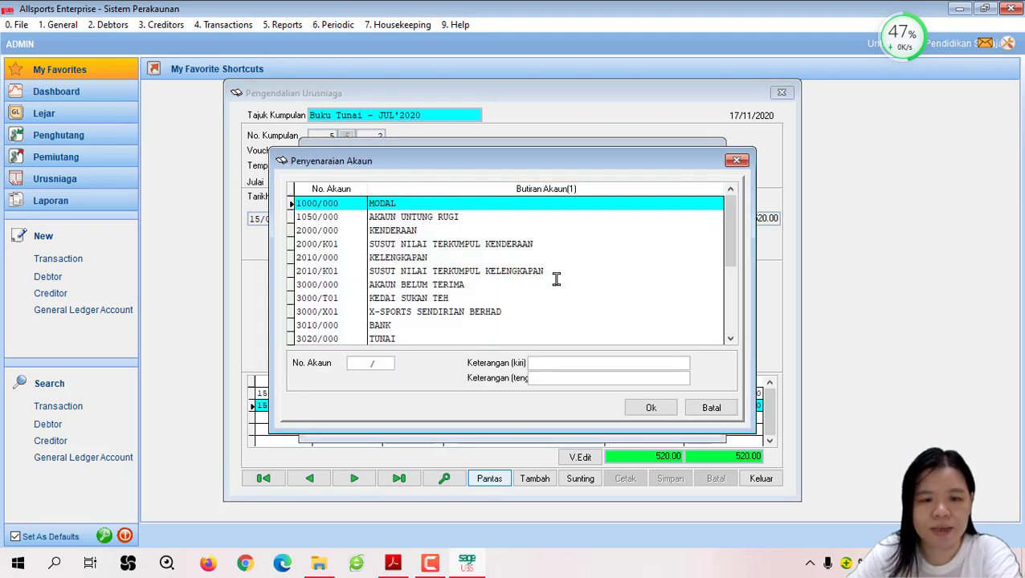
{"action": "scroll", "coordinate": [733, 278], "scroll_direction": "down", "scroll_amount": 3}
{"action": "left_click", "coordinate": [417, 231]}
{"action": "left_click", "coordinate": [655, 410]}
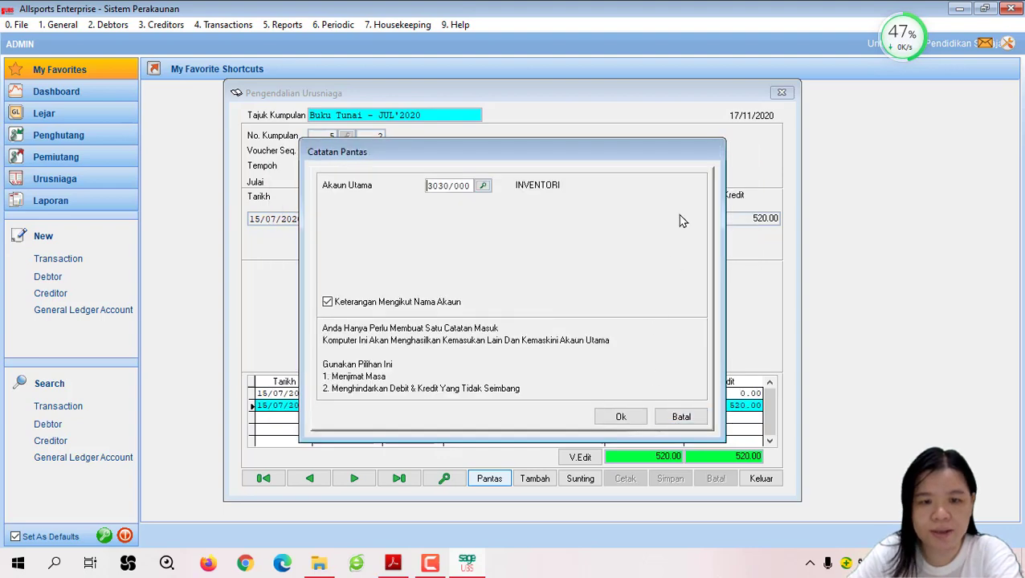
{"action": "left_click", "coordinate": [642, 418]}
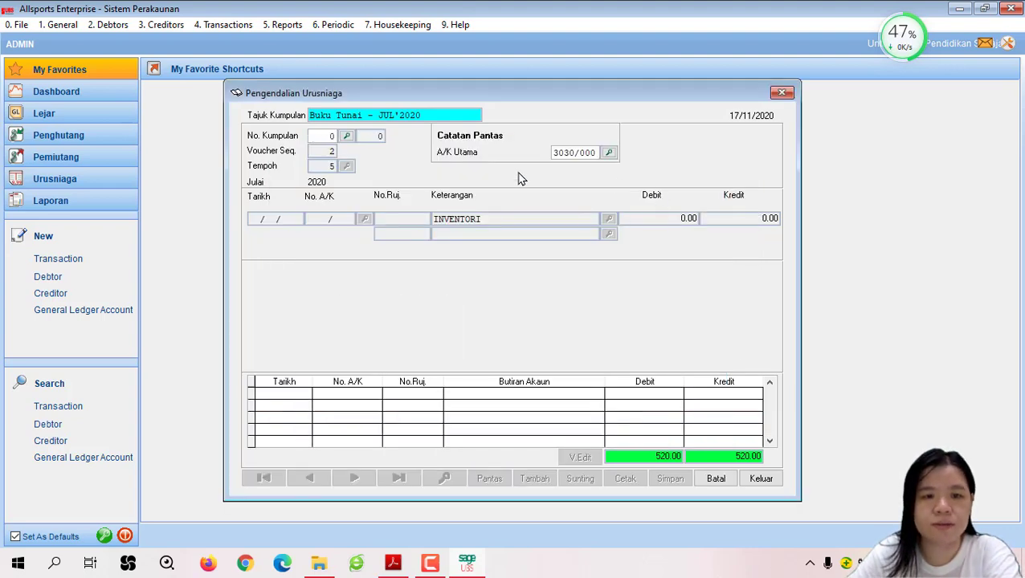
Assign the inventory entry to batch 6, Jurnal Am - JUL'2020, and date it 15/07/2020
{"action": "left_click", "coordinate": [347, 138]}
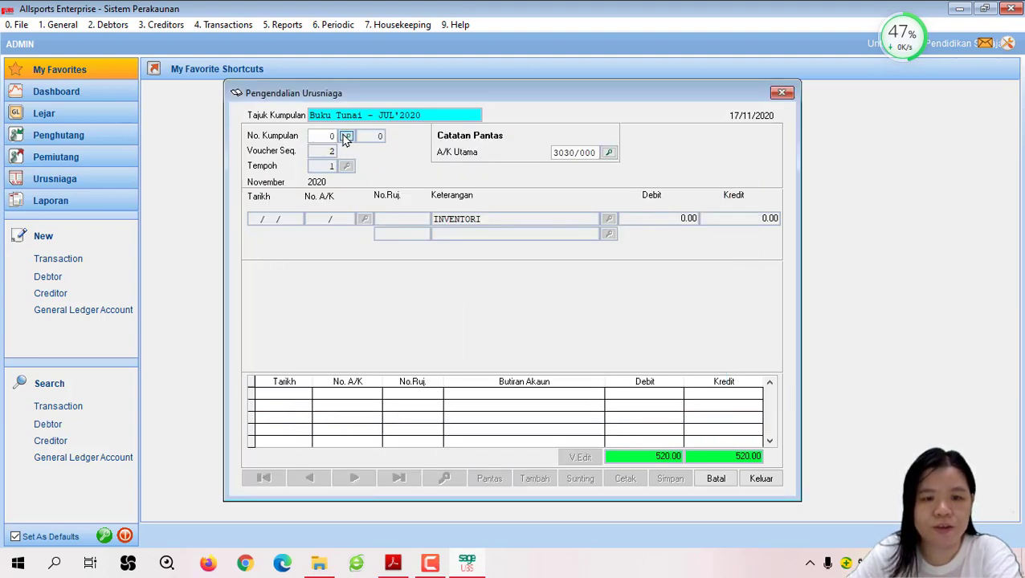
{"action": "left_click", "coordinate": [477, 296]}
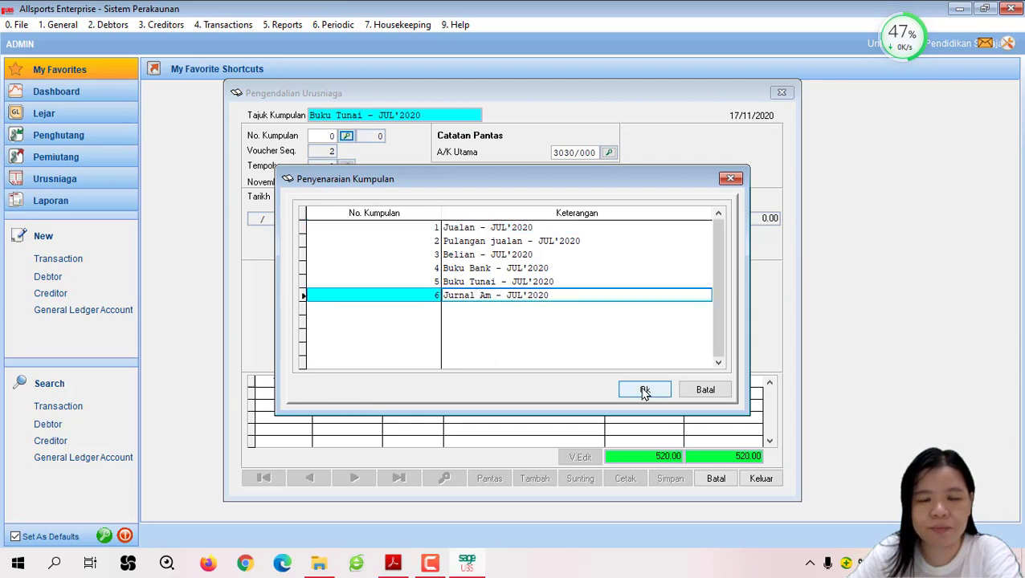
{"action": "left_click", "coordinate": [644, 389]}
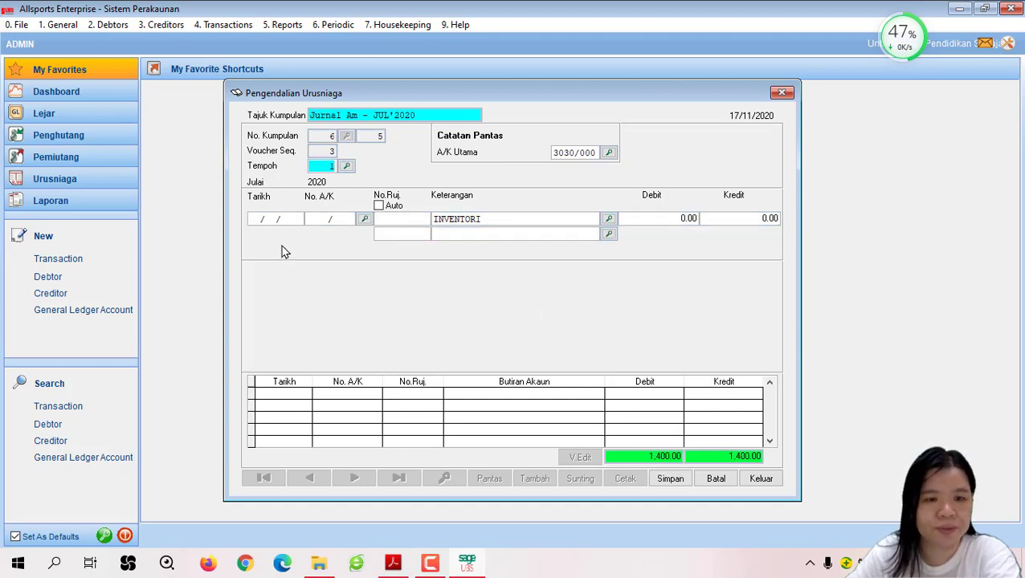
{"action": "type", "text": "1 "}
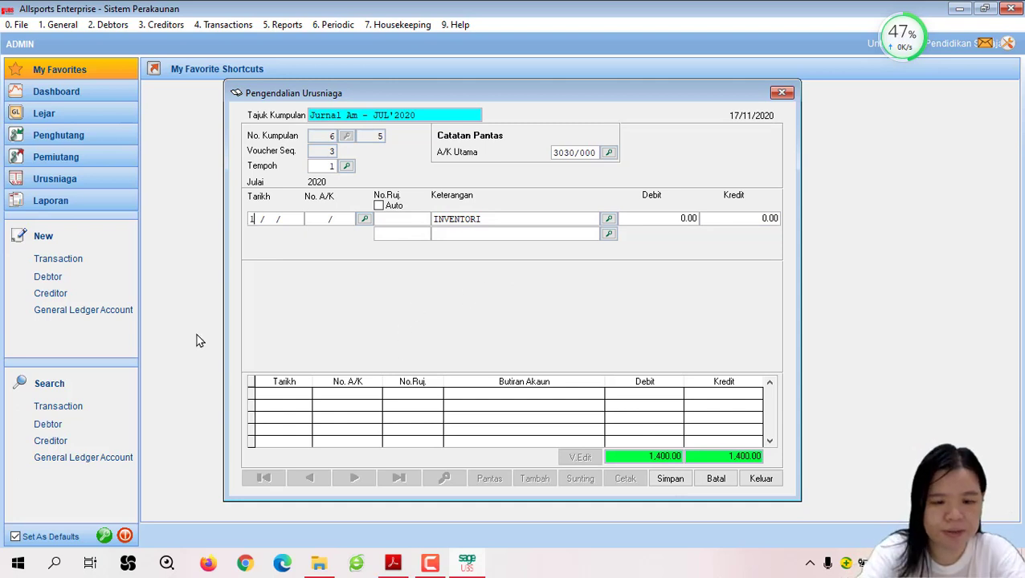
{"action": "type", "text": "5/07/20"}
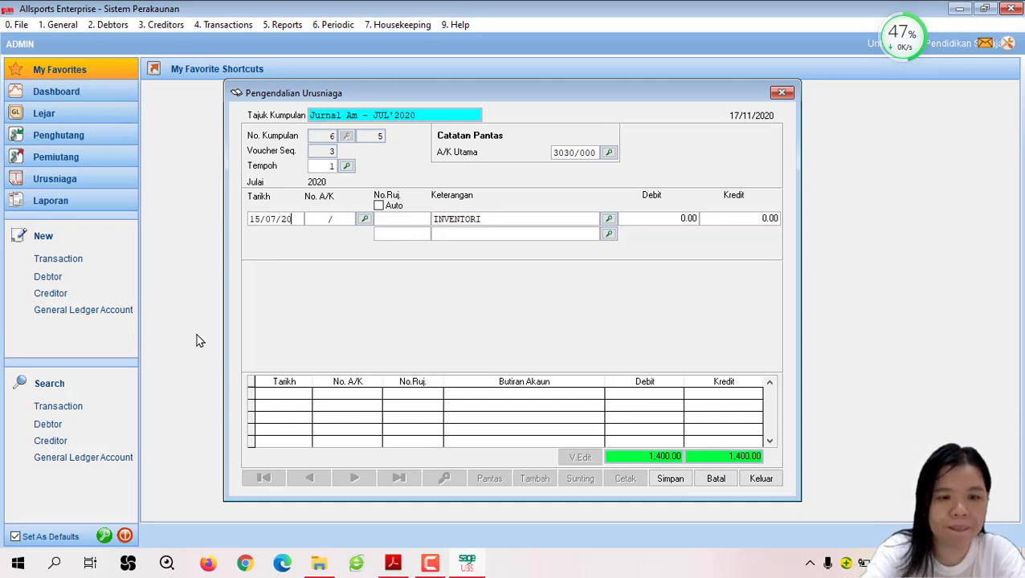
Choose account 6000/000, KOS BARANG DIJUAL, check the PDF cash bill and enter reference number 1188
{"action": "key", "text": "Return"}
{"action": "scroll", "coordinate": [716, 332], "scroll_direction": "down", "scroll_amount": 5}
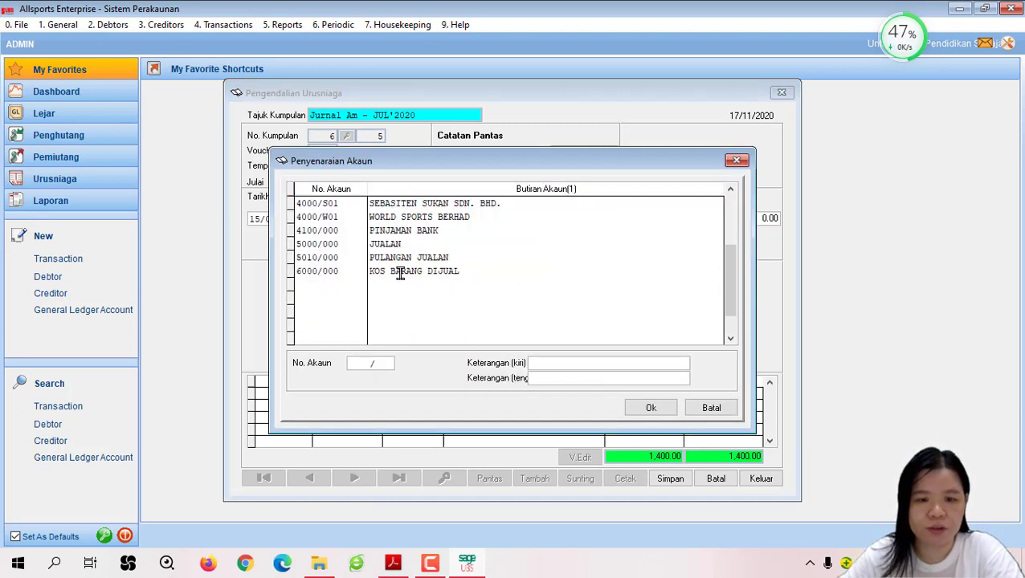
{"action": "left_click", "coordinate": [400, 271]}
{"action": "left_click", "coordinate": [652, 407]}
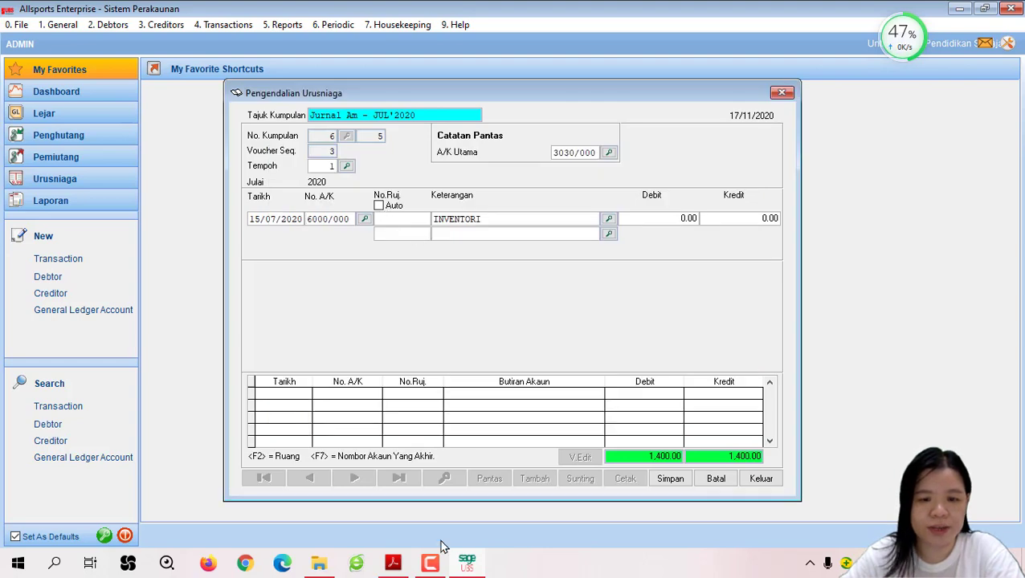
{"action": "left_click", "coordinate": [393, 564]}
{"action": "left_click", "coordinate": [952, 8]}
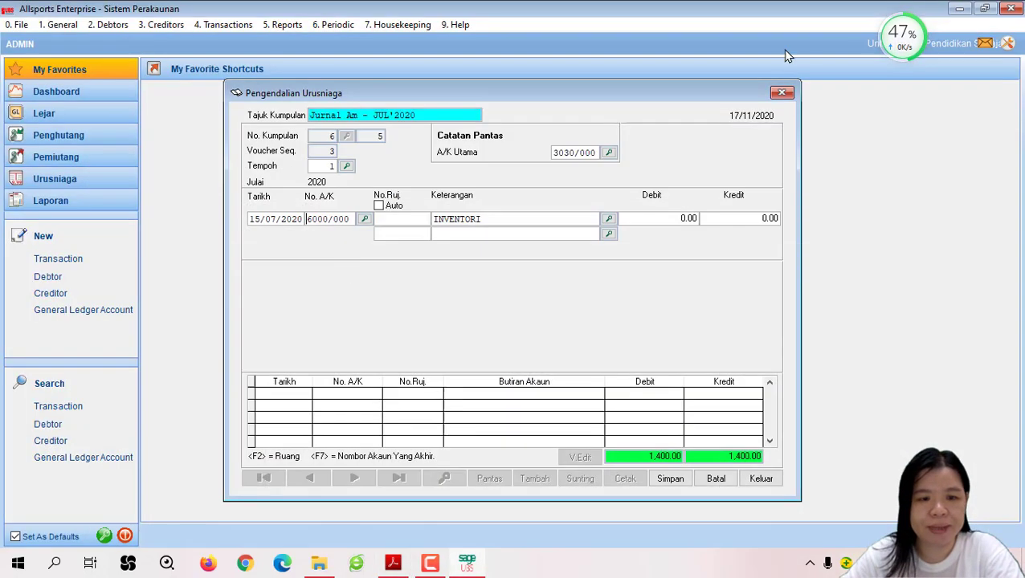
{"action": "type", "text": "1188"}
Check the cash bill in the PDF, debit 260.00 to KOS BARANG DIJUAL under reference 1188, and save the entry, accepting the duplicate reference number
{"action": "left_click", "coordinate": [636, 218]}
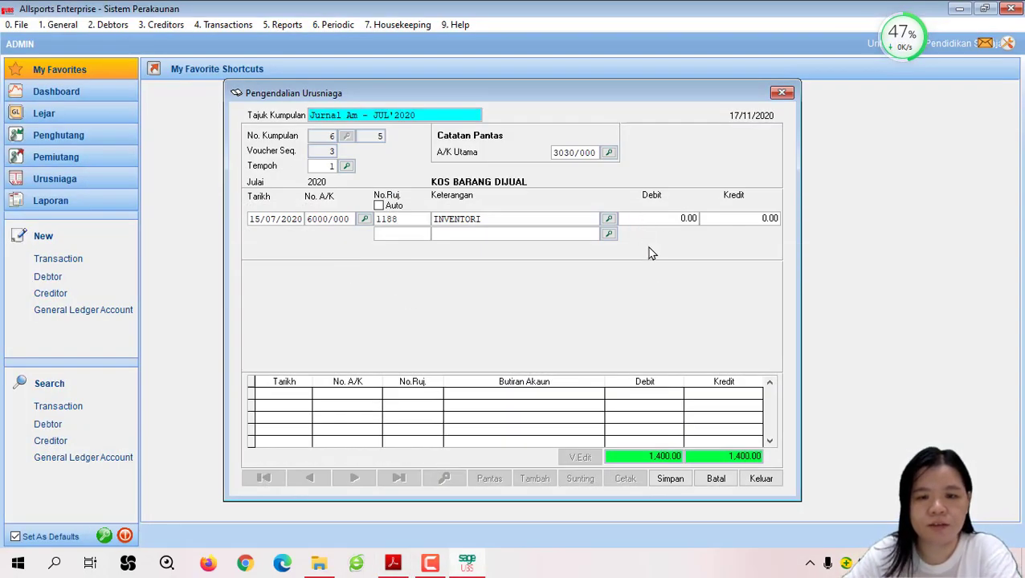
{"action": "type", "text": "1"}
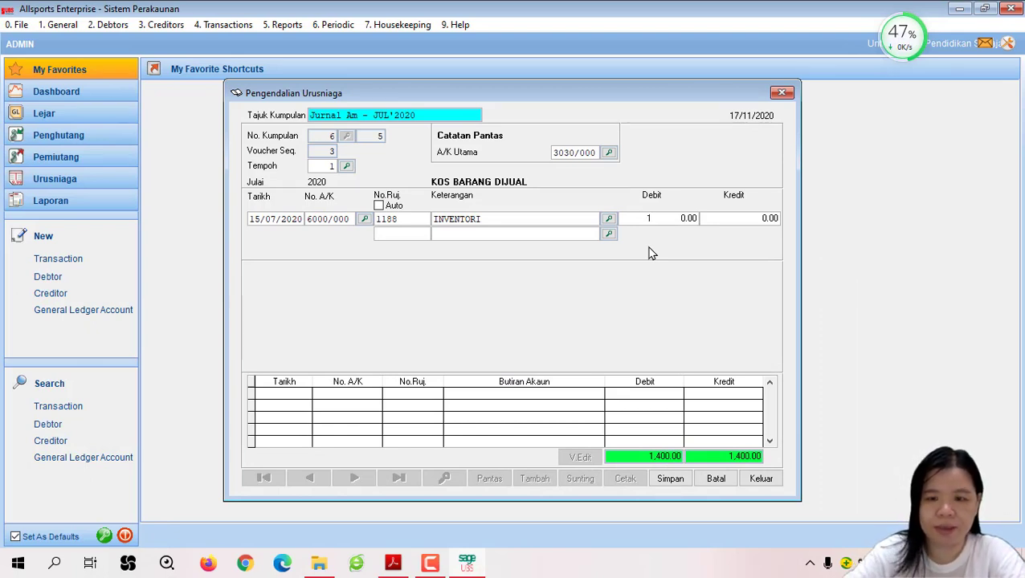
{"action": "key", "text": "BackSpace"}
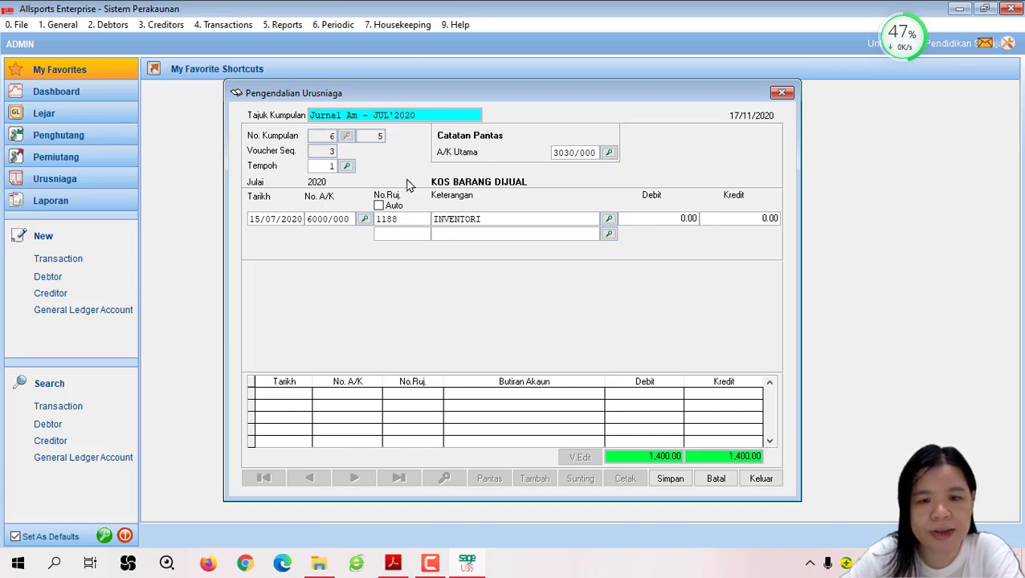
{"action": "left_click", "coordinate": [393, 563]}
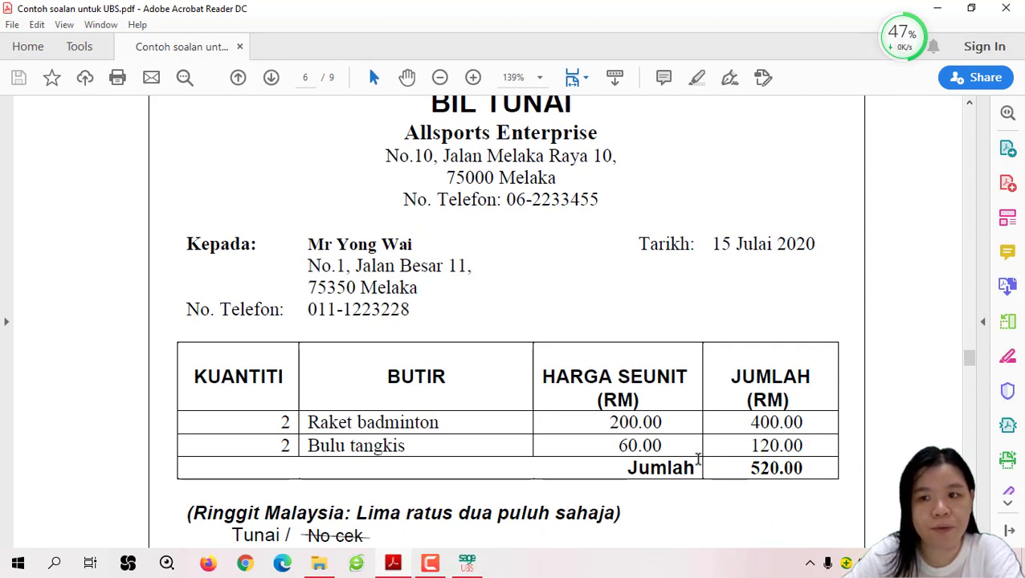
{"action": "left_click", "coordinate": [938, 11]}
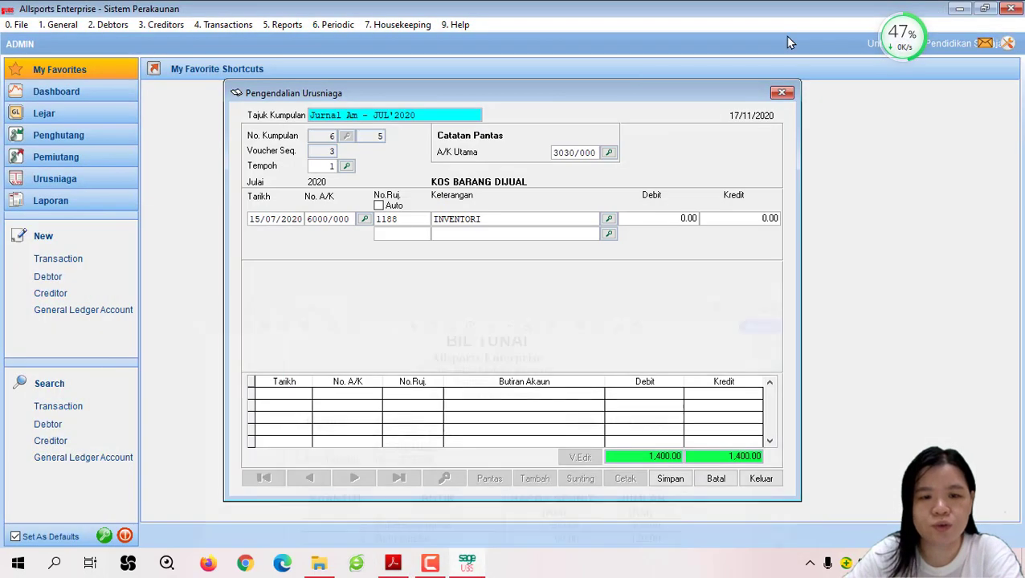
{"action": "left_click", "coordinate": [649, 219]}
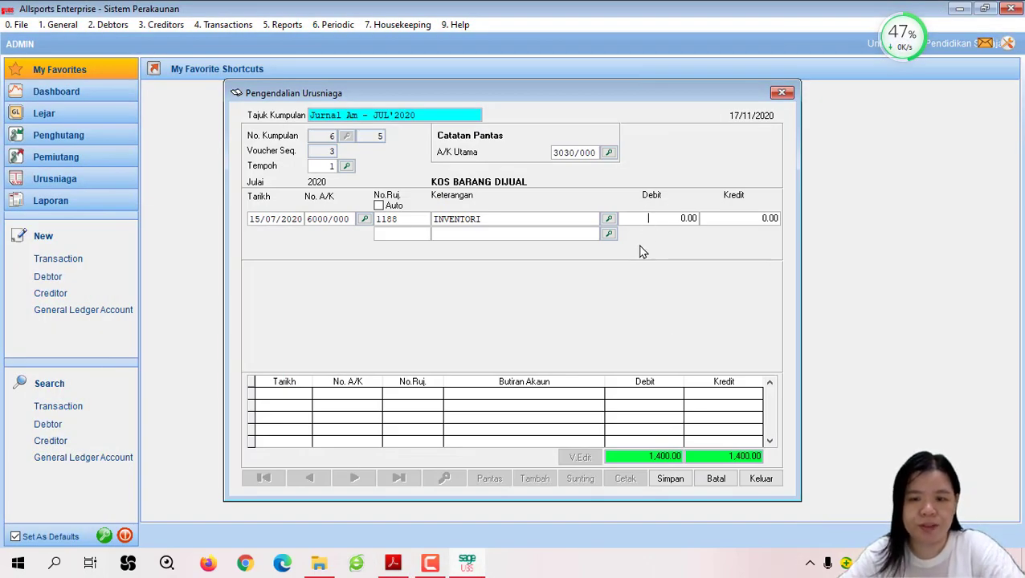
{"action": "type", "text": "260"}
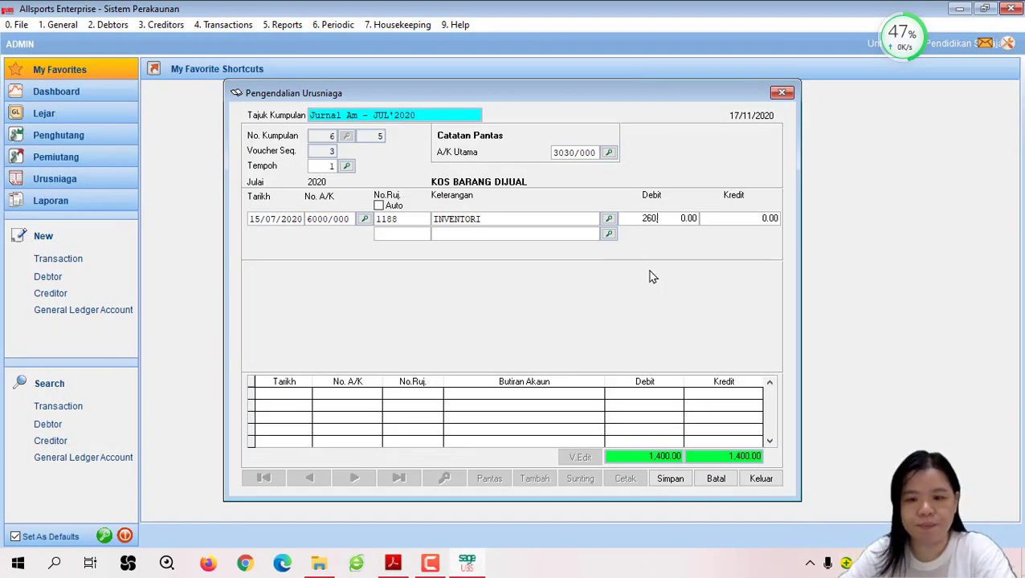
{"action": "key", "text": "Return"}
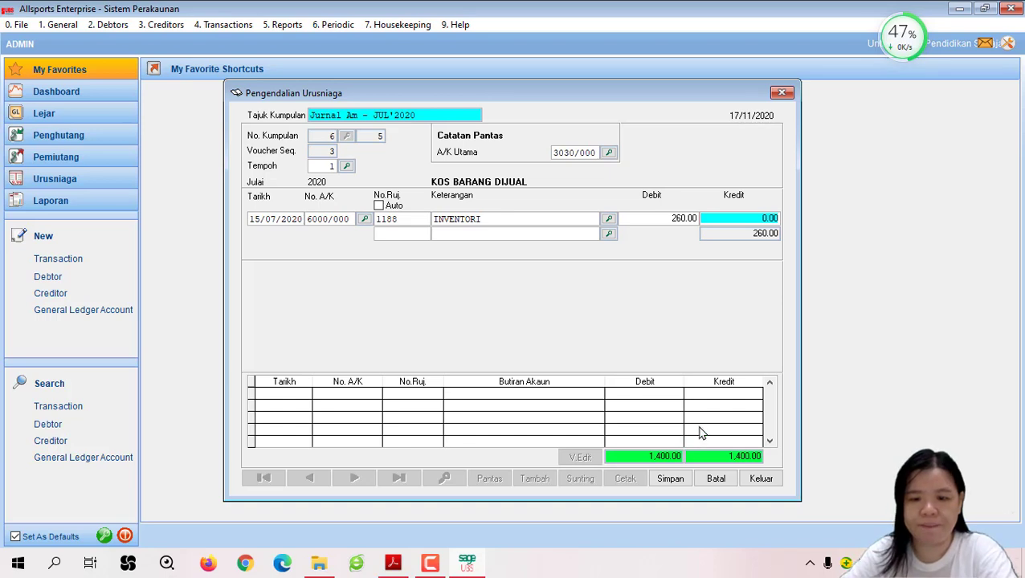
{"action": "left_click", "coordinate": [679, 480]}
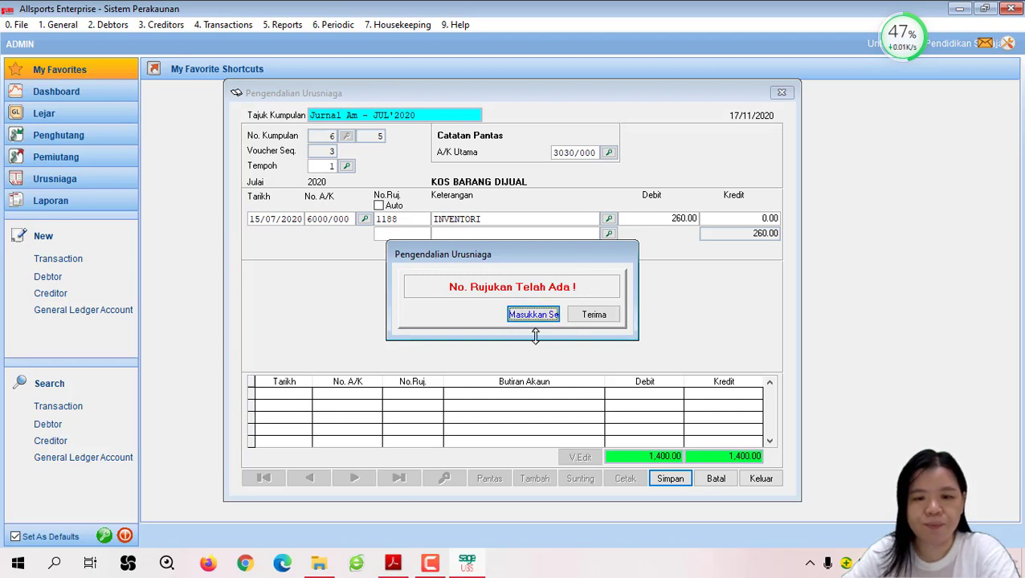
{"action": "left_click", "coordinate": [551, 318]}
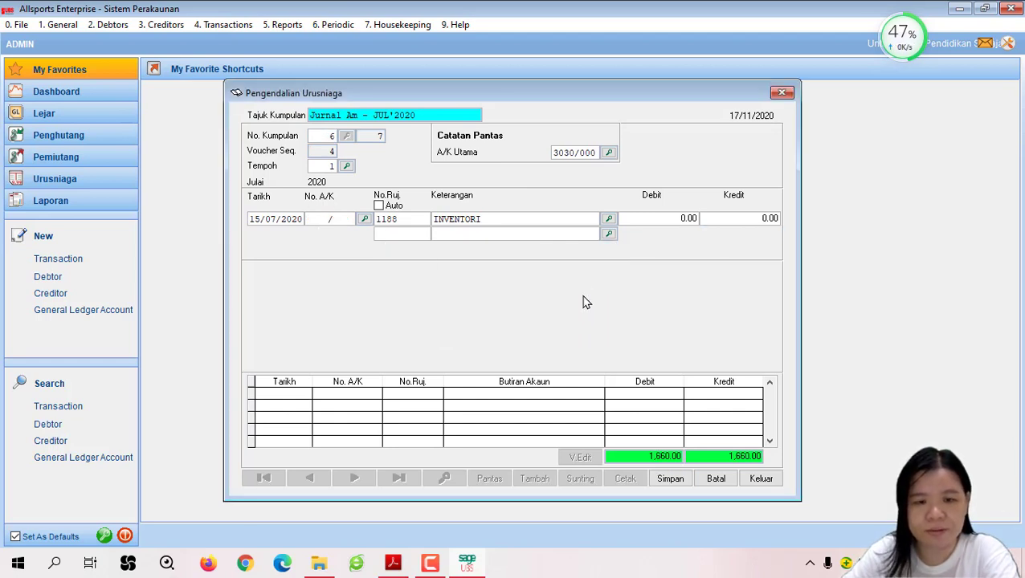
Switch to the PDF and examine the rent payment voucher dated 20 July 2020, including its amount and payment method
{"action": "left_click", "coordinate": [406, 567]}
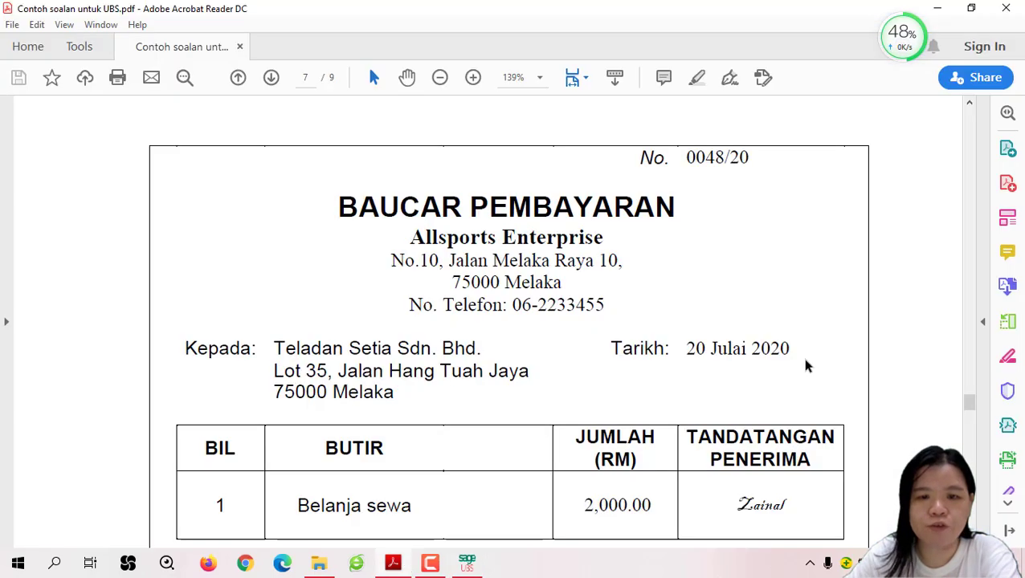
{"action": "scroll", "coordinate": [807, 366], "scroll_direction": "down", "scroll_amount": 1}
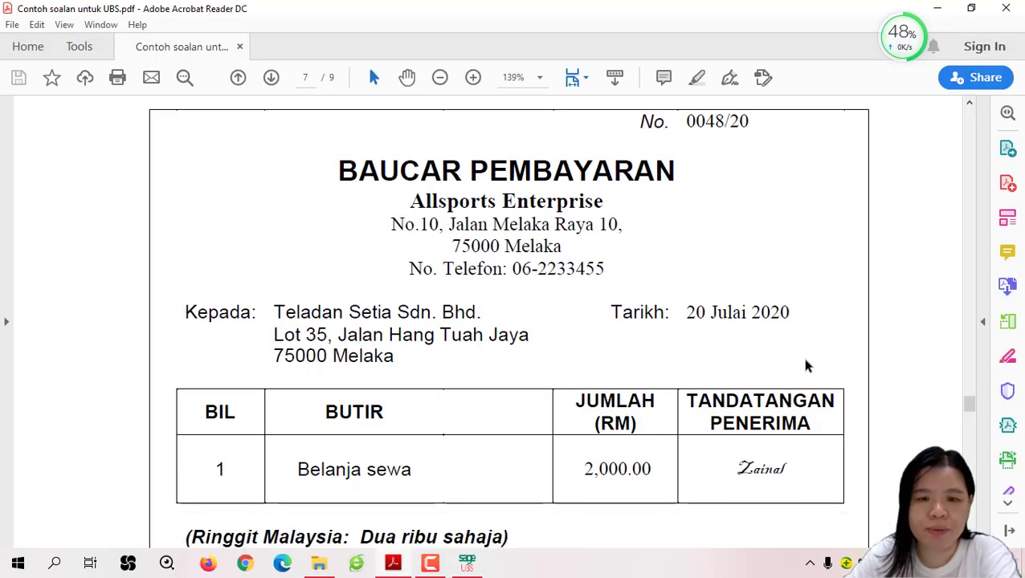
{"action": "scroll", "coordinate": [808, 366], "scroll_direction": "down", "scroll_amount": 1}
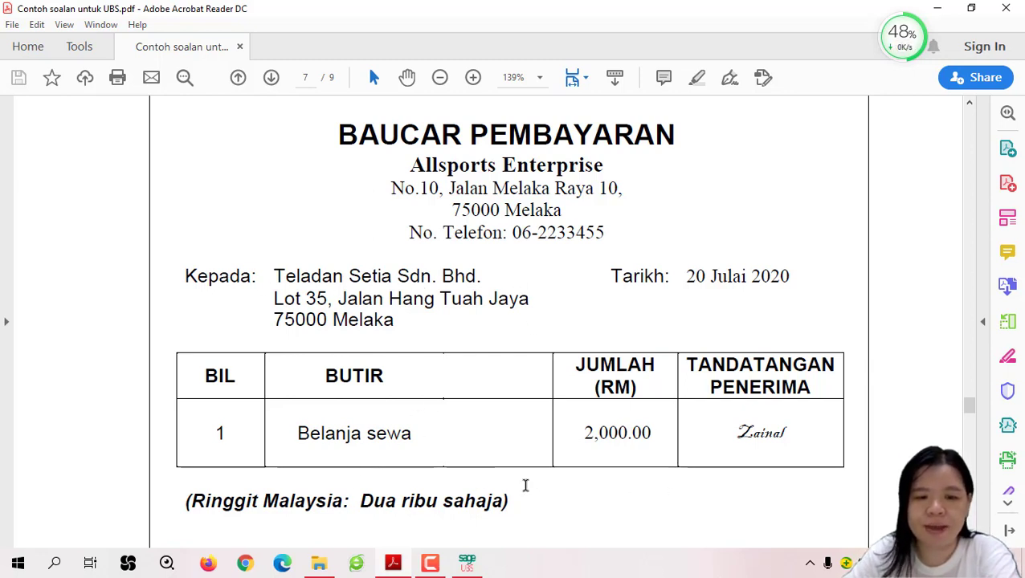
{"action": "scroll", "coordinate": [526, 485], "scroll_direction": "down", "scroll_amount": 3}
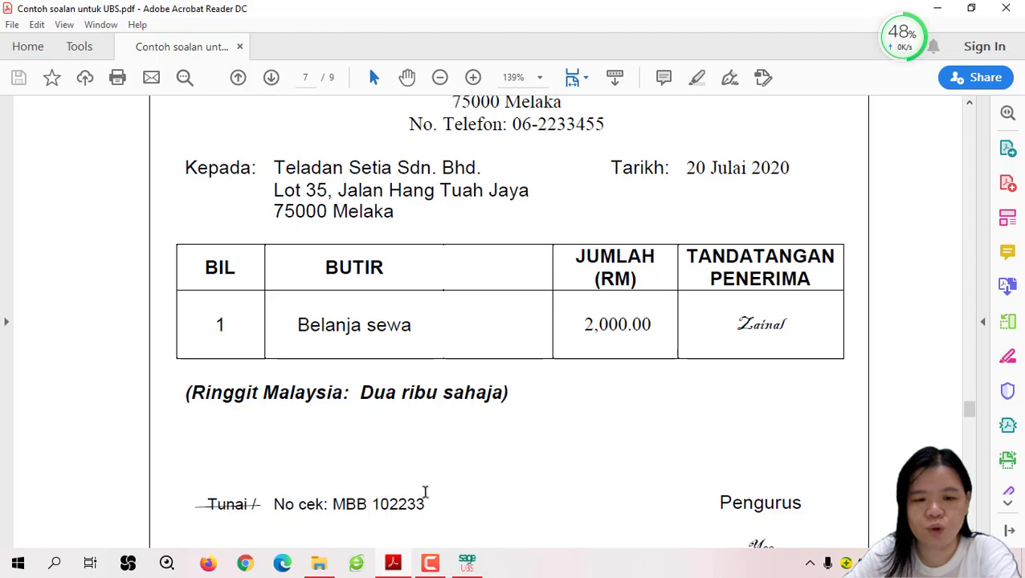
{"action": "scroll", "coordinate": [539, 474], "scroll_direction": "down", "scroll_amount": 1}
{"action": "scroll", "coordinate": [539, 474], "scroll_direction": "up", "scroll_amount": 3}
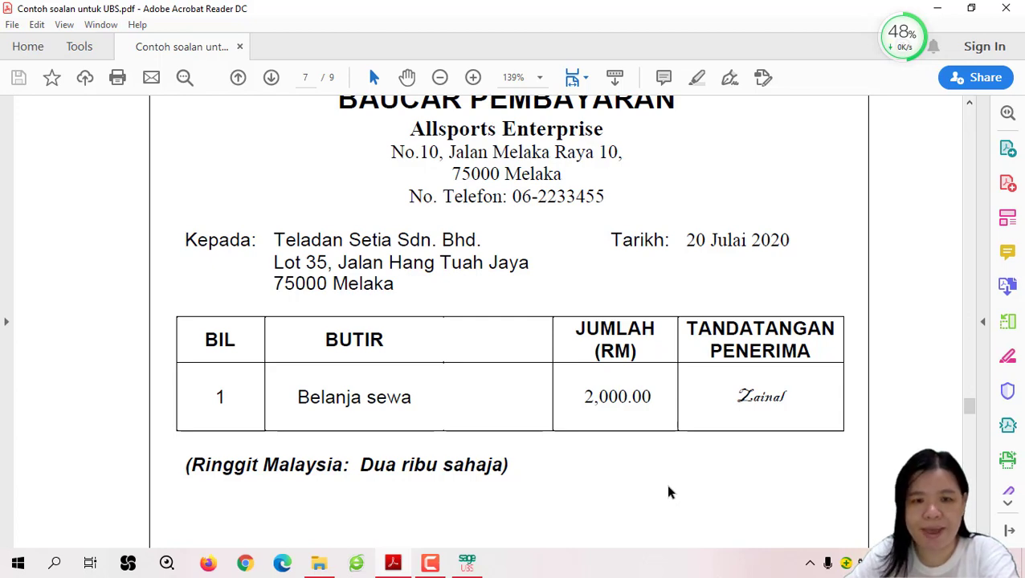
Return to the accounting system and set the new quick entry's main account to 3010/000, BANK
{"action": "key", "text": "alt+Tab"}
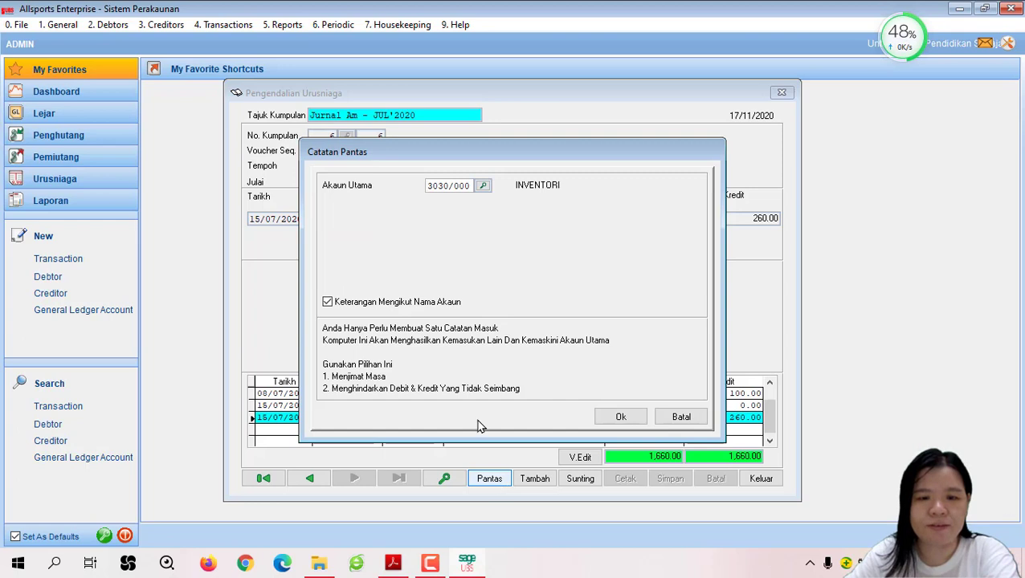
{"action": "left_click", "coordinate": [483, 186]}
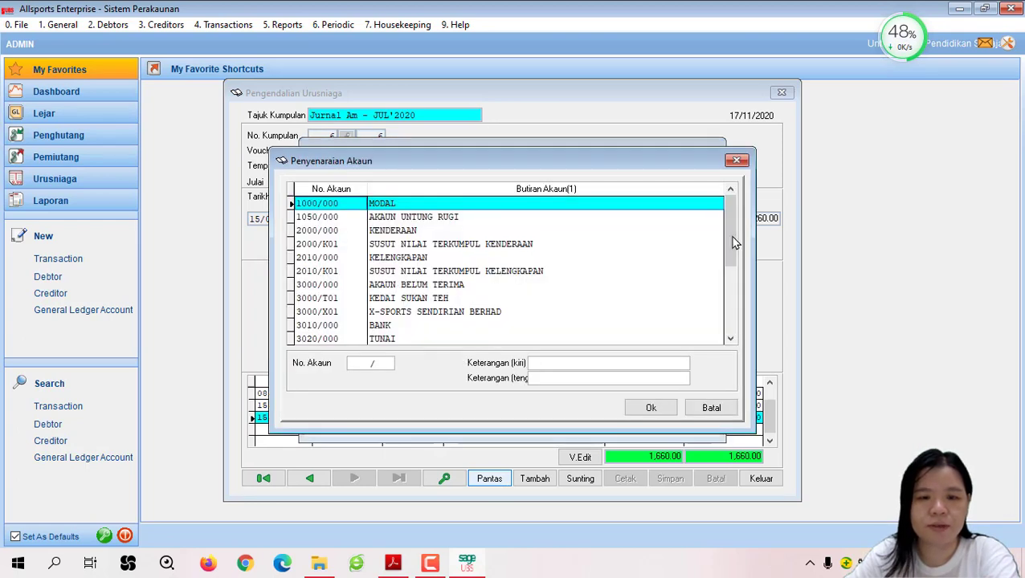
{"action": "left_click_drag", "start_coordinate": [733, 241], "coordinate": [731, 280]}
{"action": "scroll", "coordinate": [730, 279], "scroll_direction": "down", "scroll_amount": 1}
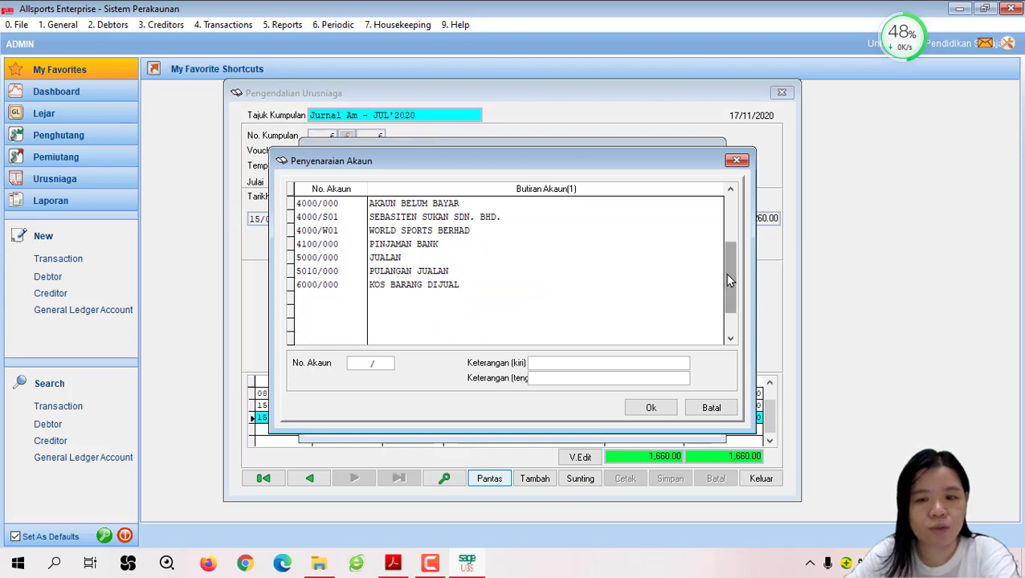
{"action": "scroll", "coordinate": [732, 304], "scroll_direction": "down", "scroll_amount": 1}
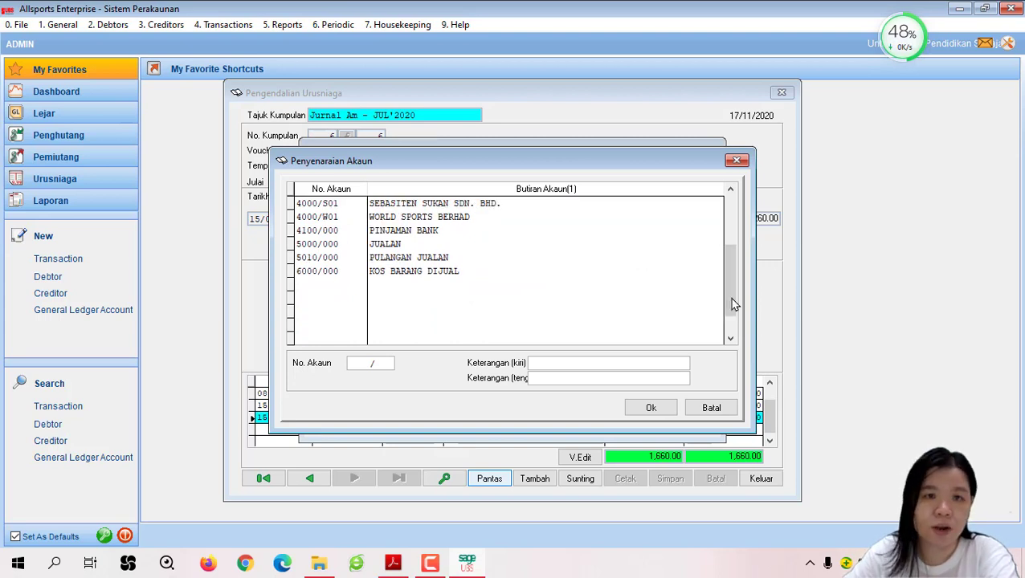
{"action": "mouse_move", "coordinate": [732, 295]}
{"action": "left_mouse_down"}
{"action": "mouse_move", "coordinate": [731, 255]}
{"action": "mouse_move", "coordinate": [735, 307]}
{"action": "left_mouse_up"}
{"action": "left_click_drag", "start_coordinate": [734, 272], "coordinate": [733, 251]}
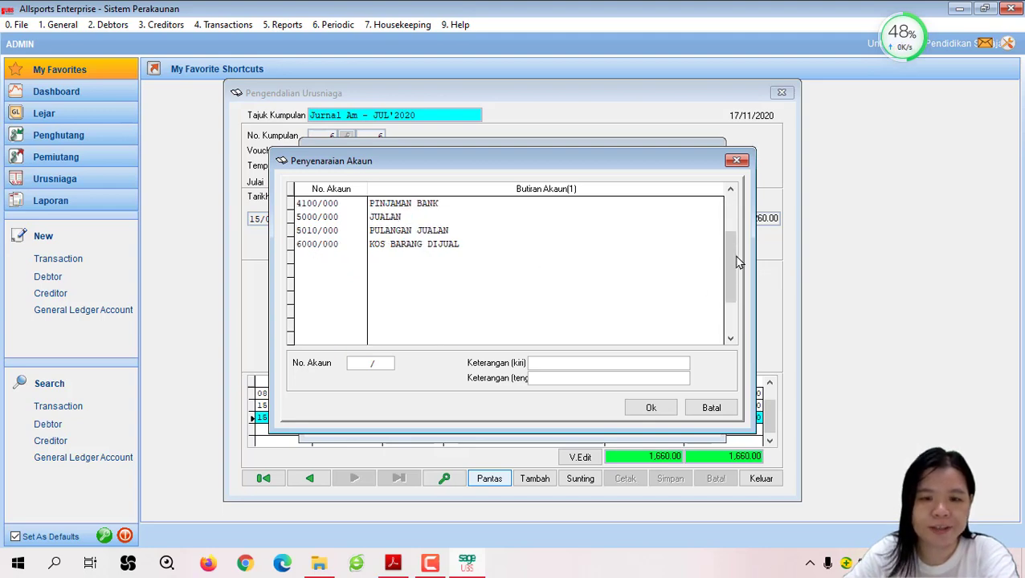
{"action": "left_click", "coordinate": [654, 409]}
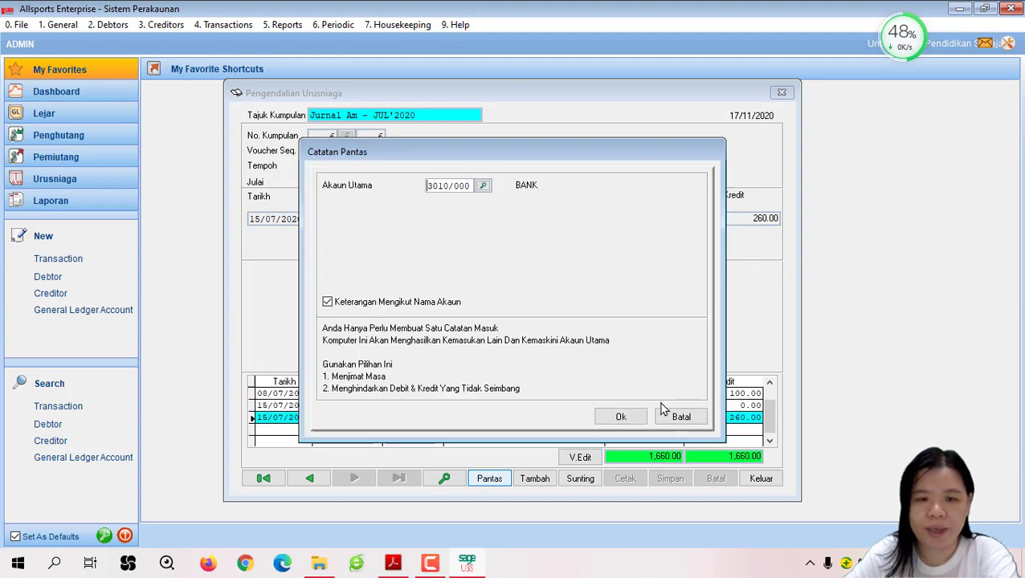
{"action": "left_click", "coordinate": [623, 417]}
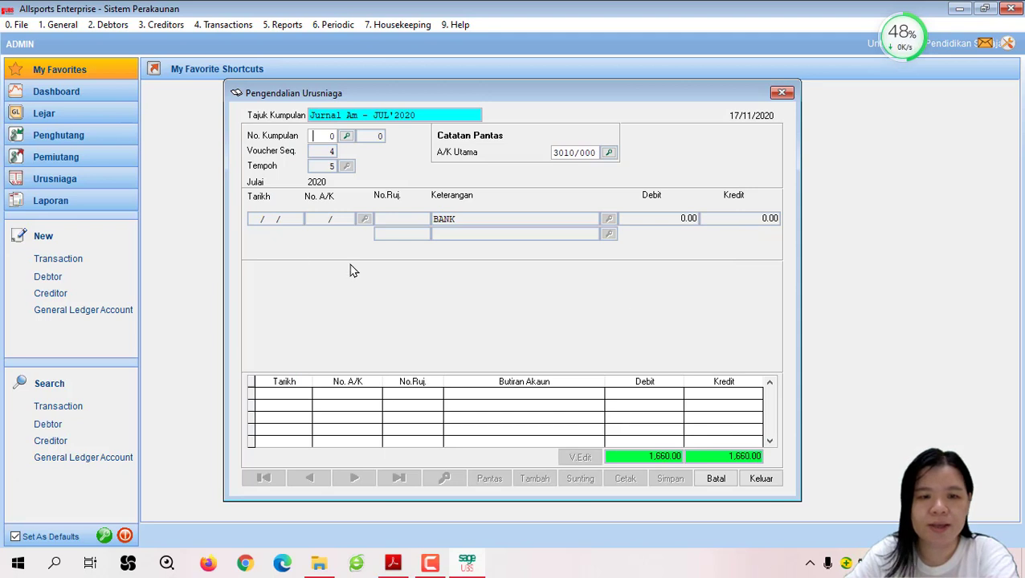
Assign the bank entry to batch 4, Buku Bank - JUL'2020, in period 1, check the voucher's date and date the entry 20/07/2020
{"action": "left_click", "coordinate": [346, 138]}
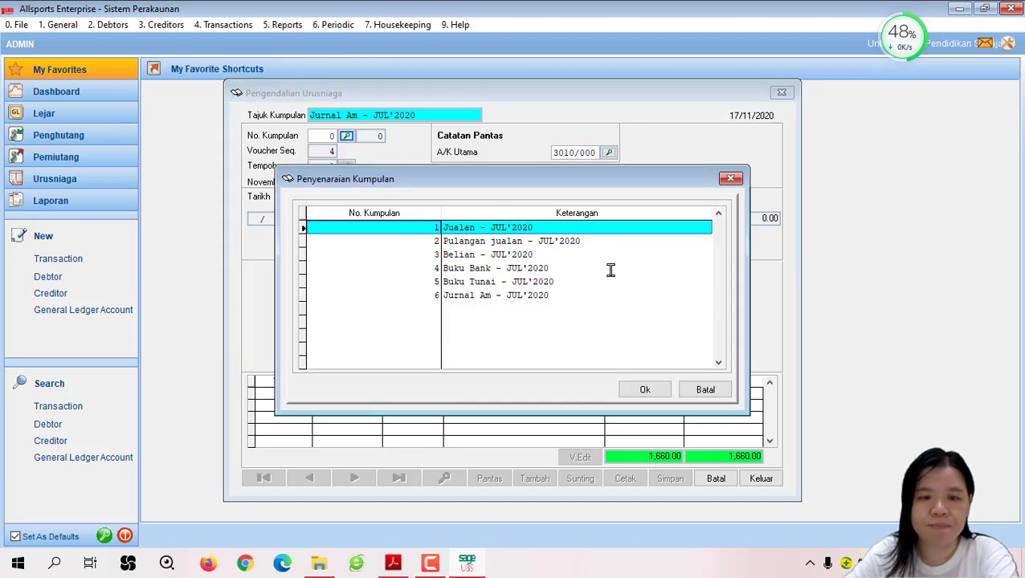
{"action": "left_click", "coordinate": [527, 269]}
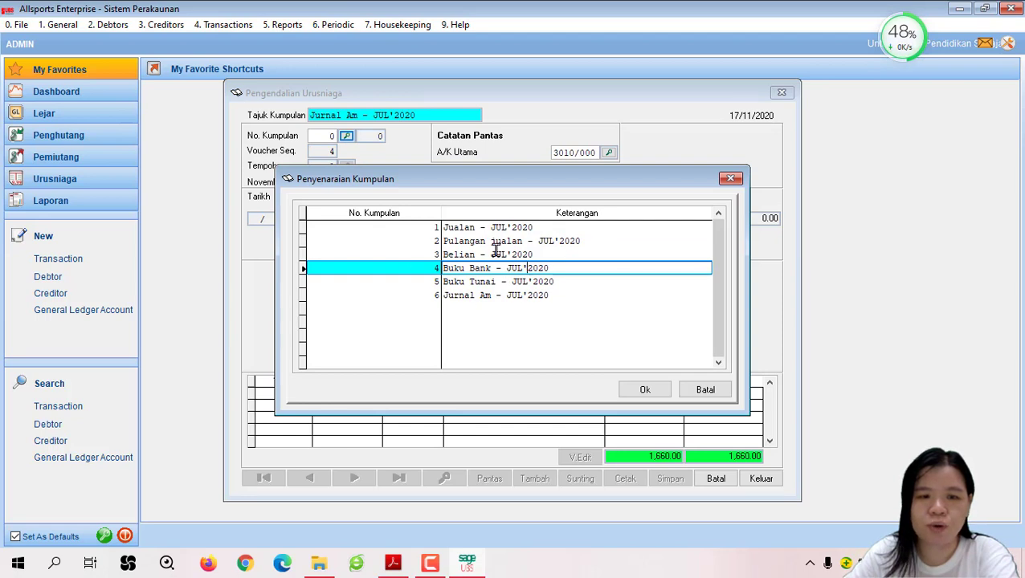
{"action": "left_click", "coordinate": [645, 391]}
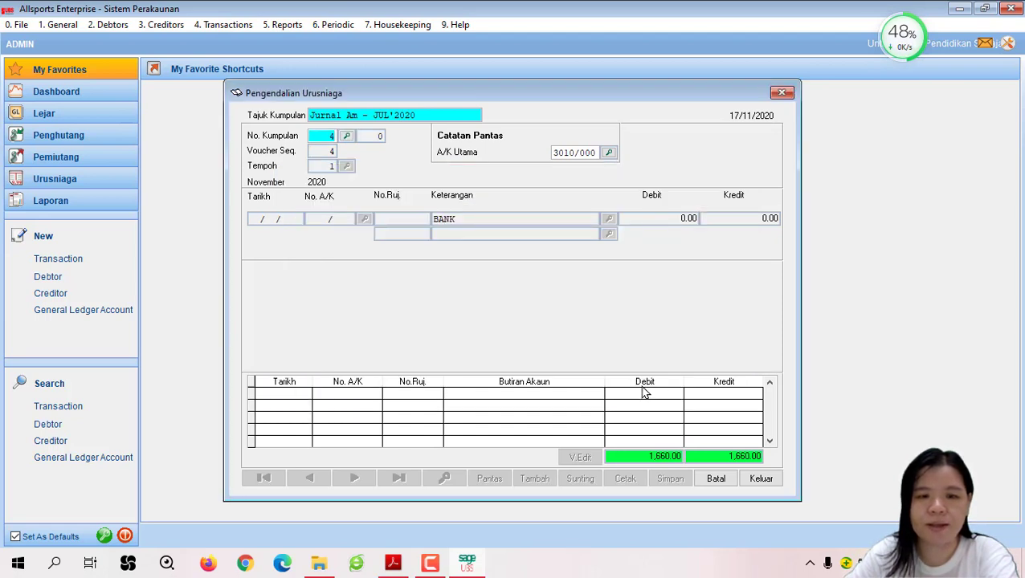
{"action": "key", "text": "Return"}
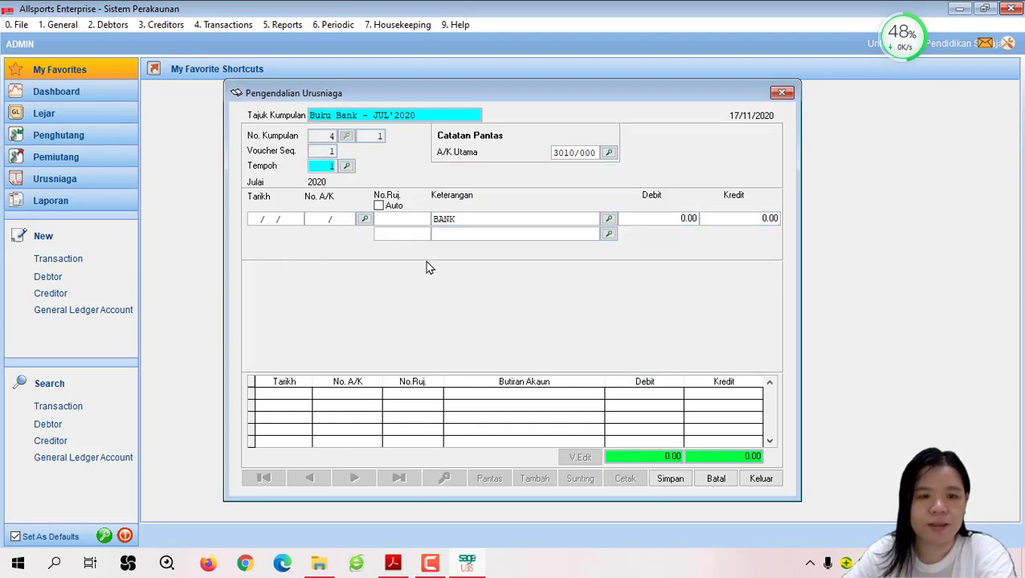
{"action": "key", "text": "Return"}
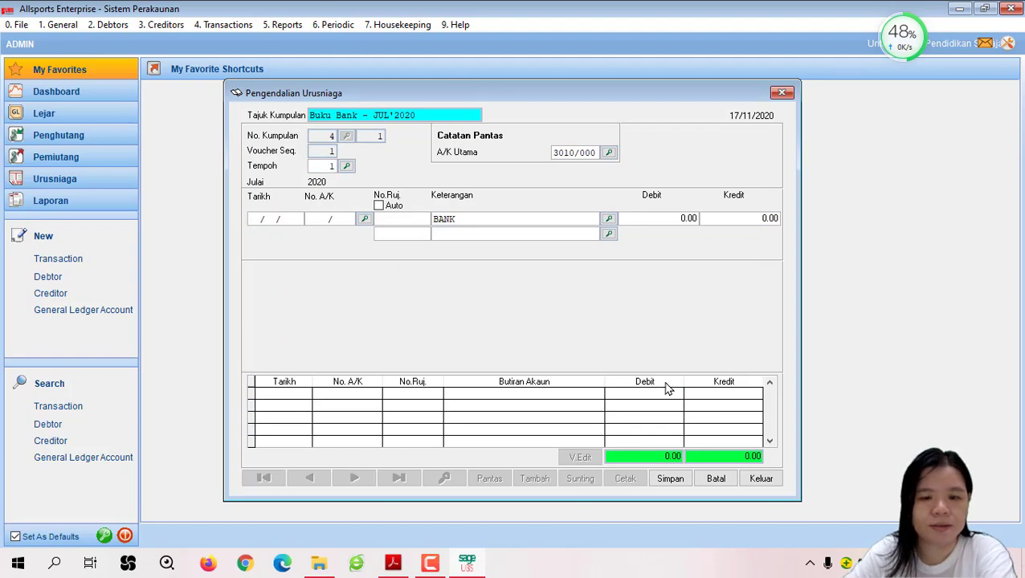
{"action": "left_click", "coordinate": [395, 564]}
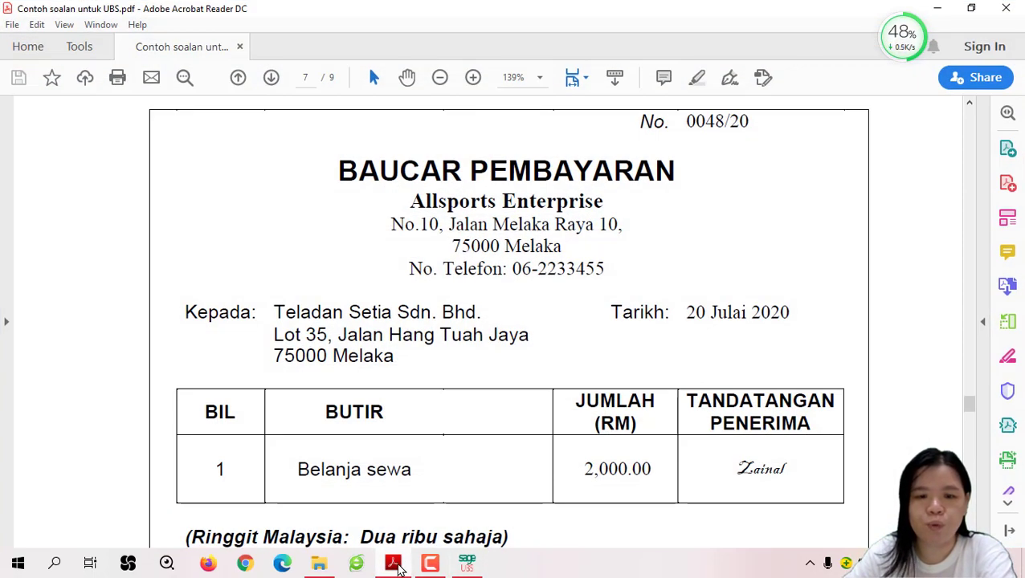
{"action": "left_click", "coordinate": [938, 8]}
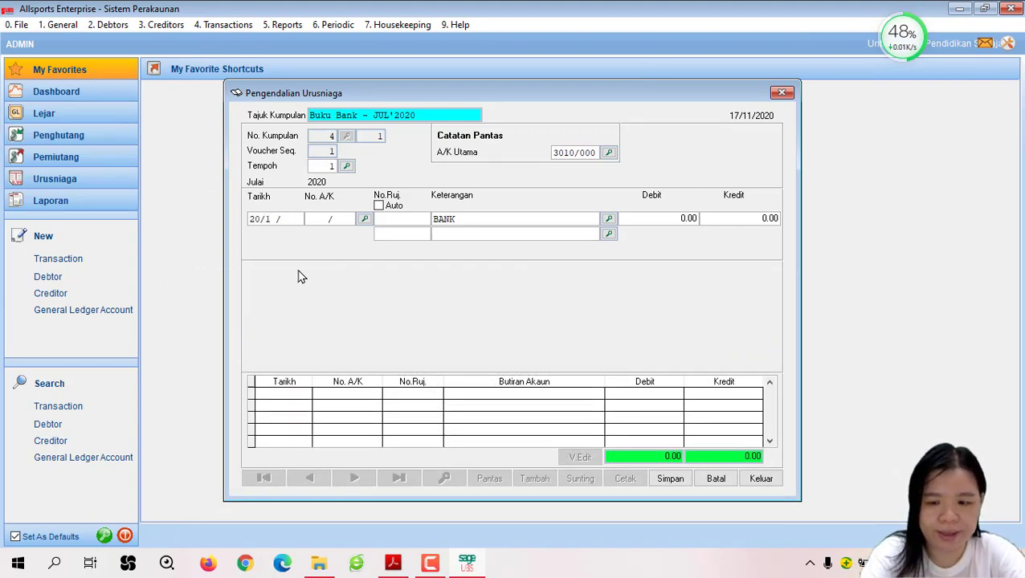
{"action": "type", "text": "200"}
{"action": "type", "text": "7/2020"}
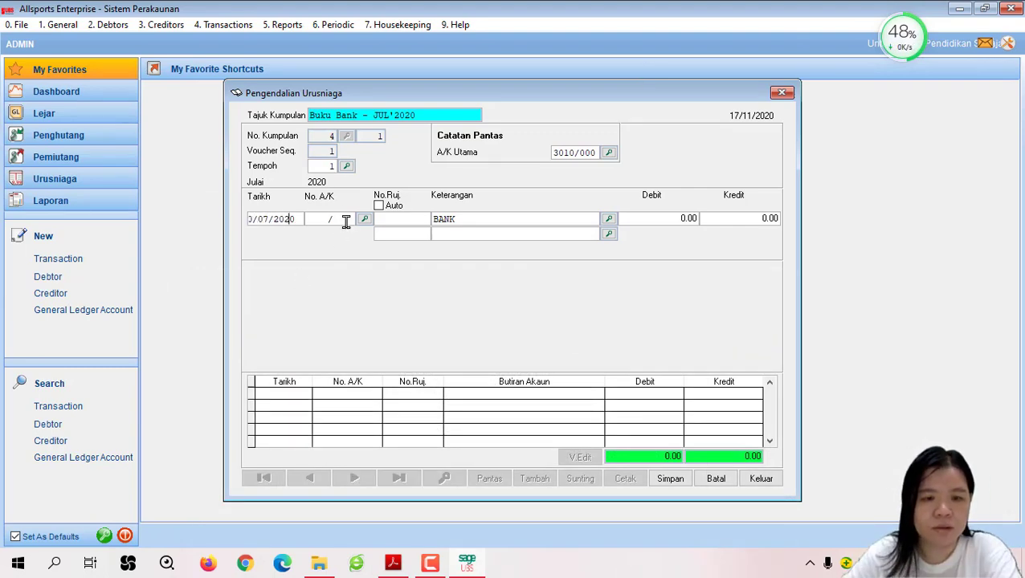
Look through the account list for a rent expense account and check the expense code range in the PDF's account code table
{"action": "left_click", "coordinate": [364, 218]}
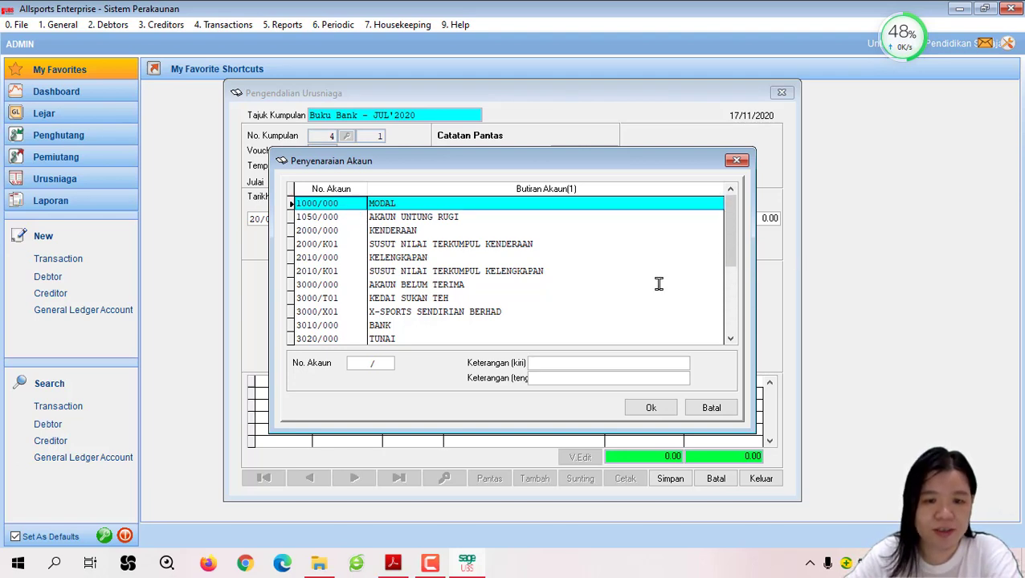
{"action": "scroll", "coordinate": [732, 338], "scroll_direction": "down", "scroll_amount": 3}
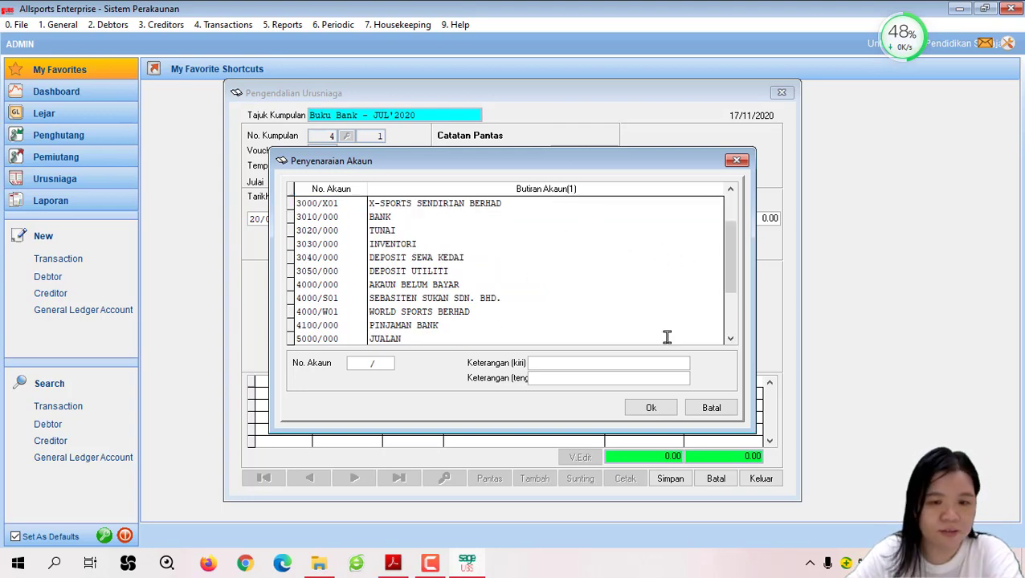
{"action": "scroll", "coordinate": [732, 299], "scroll_direction": "down", "scroll_amount": 1}
{"action": "left_click", "coordinate": [732, 340]}
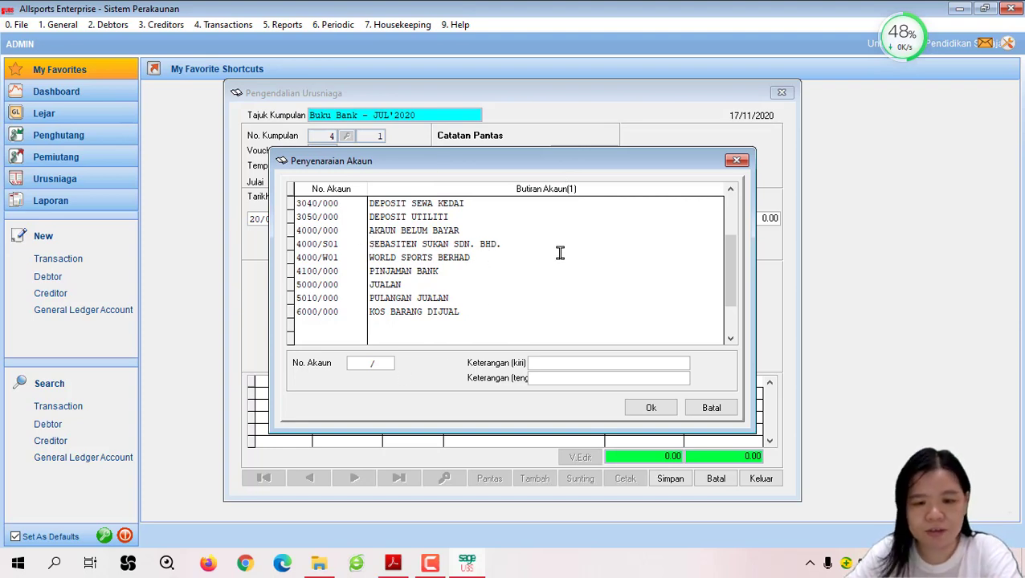
{"action": "left_click", "coordinate": [395, 567]}
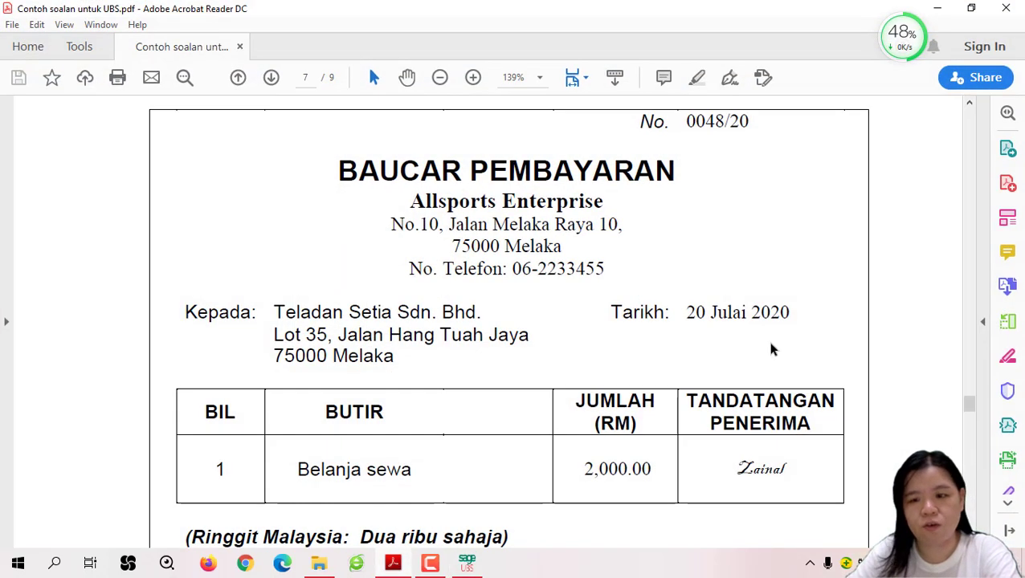
{"action": "left_click_drag", "start_coordinate": [973, 405], "coordinate": [967, 137]}
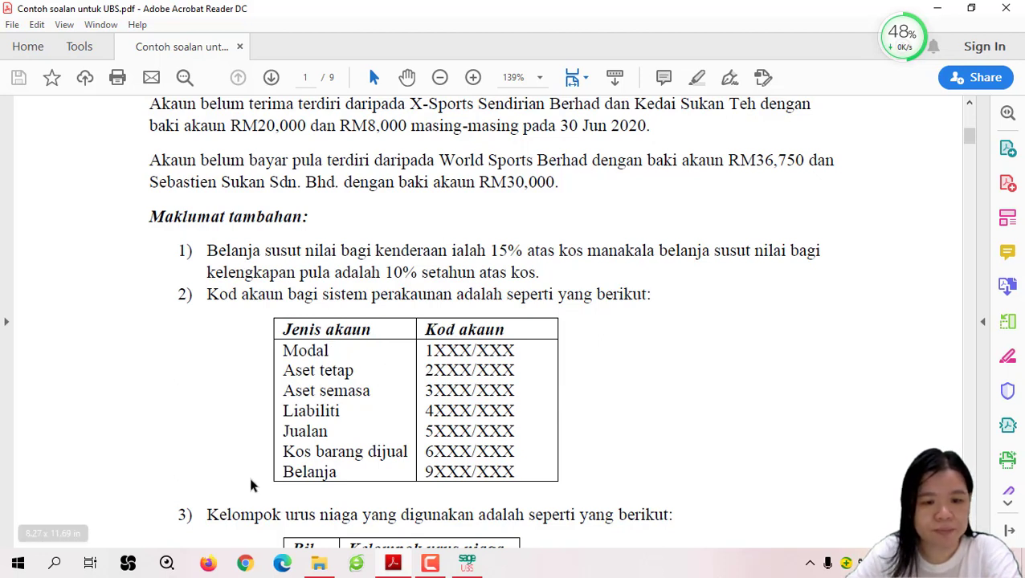
Examine the Belanja code range in the PDF's account code table, return to the accounting system and look through the account list again
{"action": "left_click_drag", "start_coordinate": [277, 472], "coordinate": [523, 477]}
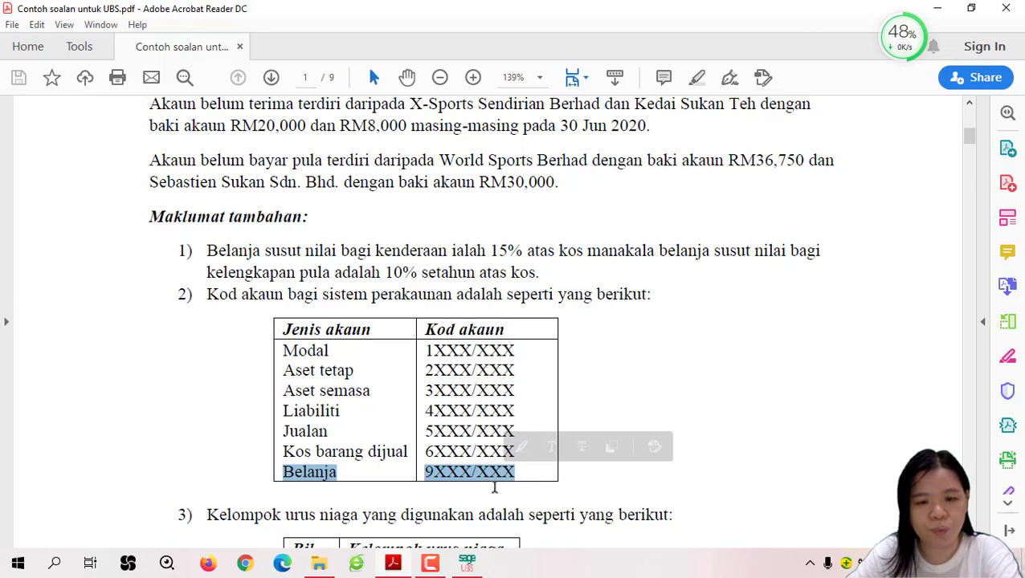
{"action": "left_click", "coordinate": [726, 413]}
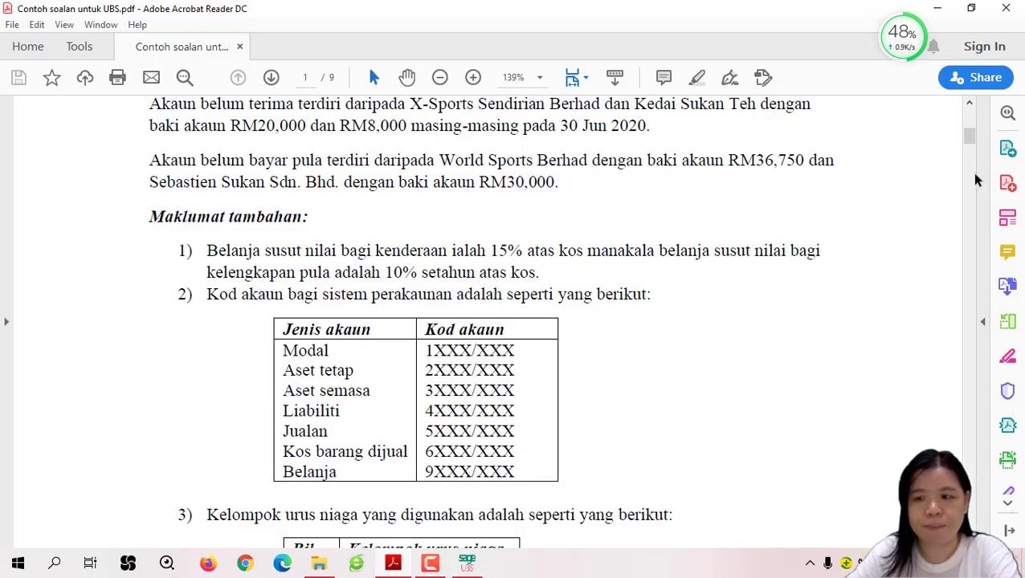
{"action": "key", "text": "alt+Tab"}
{"action": "key", "text": "Escape"}
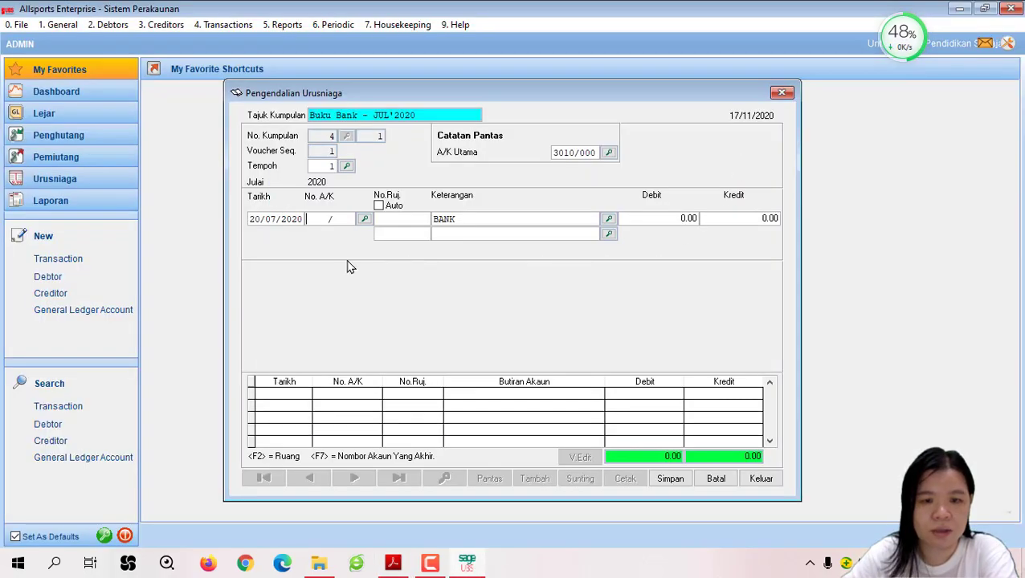
{"action": "left_click", "coordinate": [364, 218]}
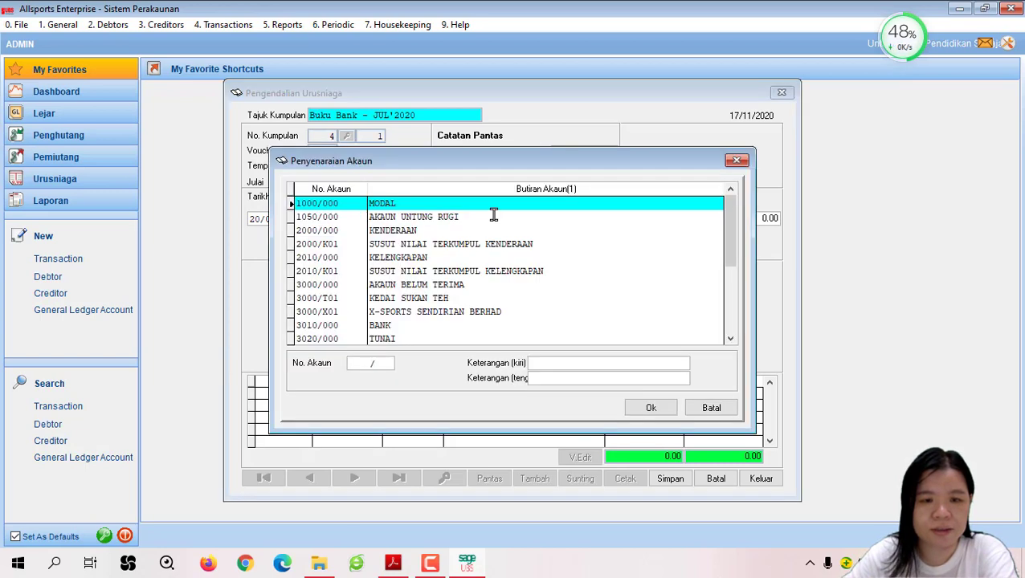
{"action": "left_click", "coordinate": [723, 410]}
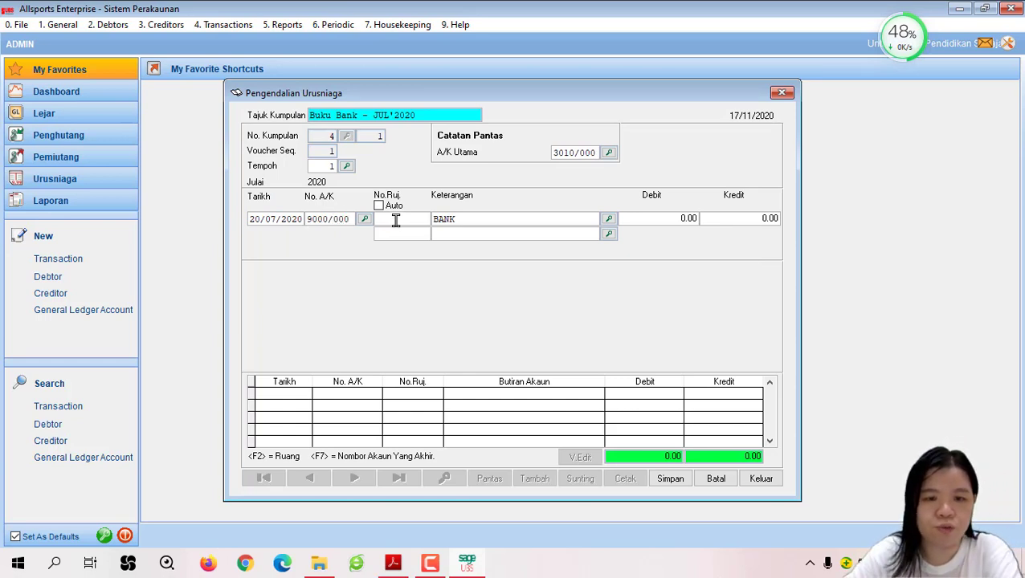
Enter account number 9000/000 for the bank entry, agree to create the account and name it BELANJA SEWA
{"action": "left_click", "coordinate": [396, 221]}
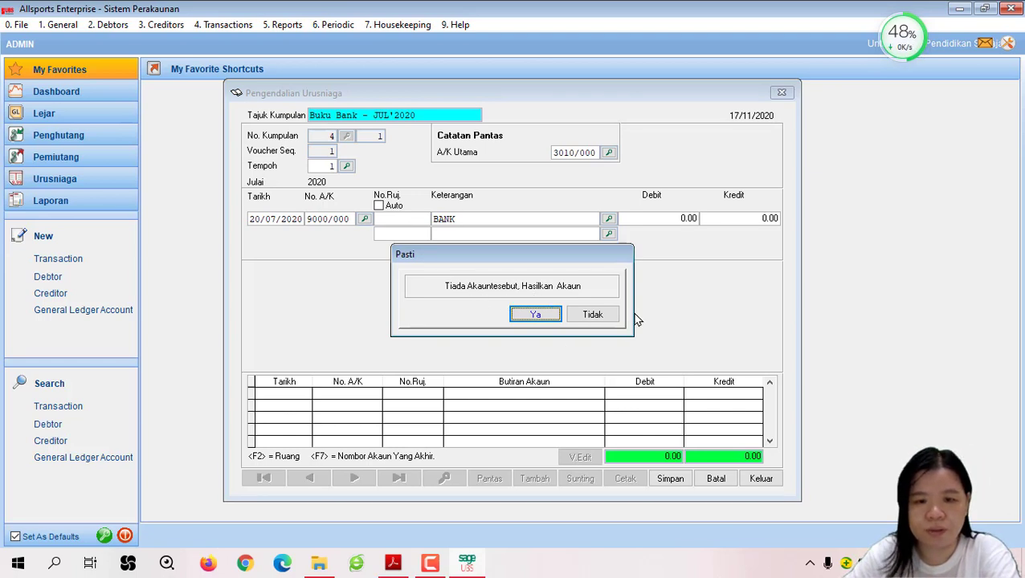
{"action": "left_click", "coordinate": [537, 315]}
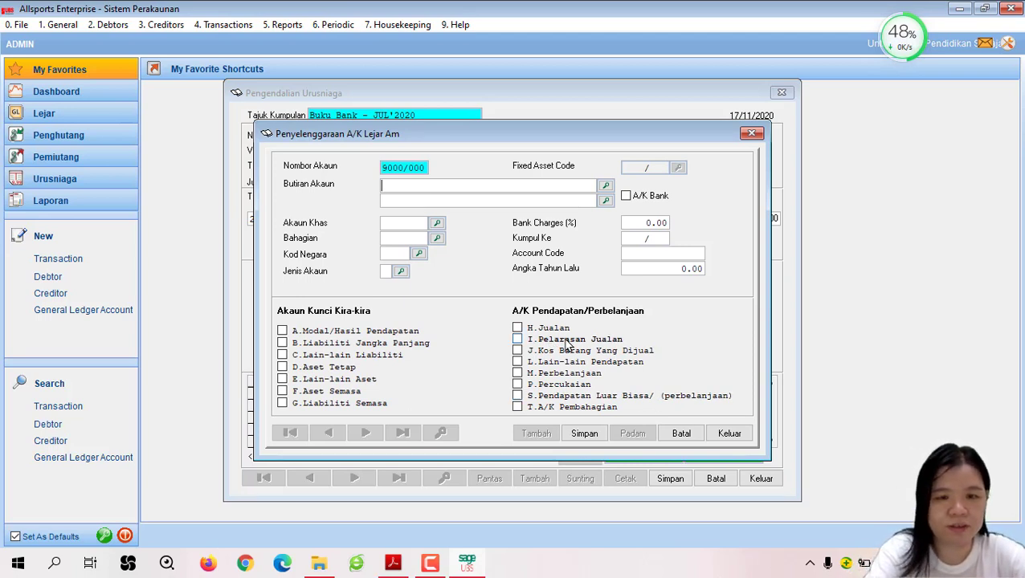
{"action": "key", "text": "Caps_Lock"}
{"action": "type", "text": "BELANJA SEWA"}
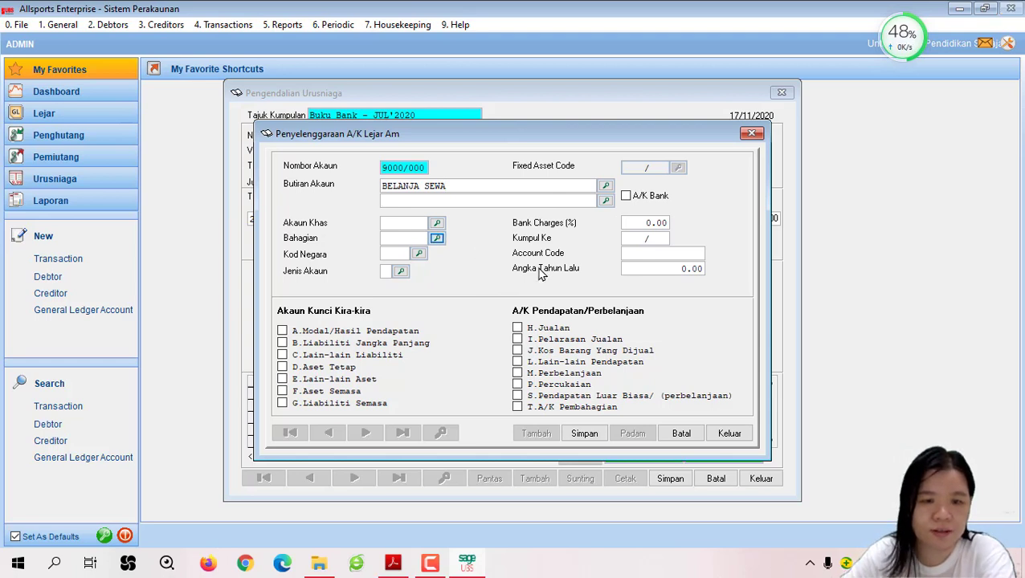
Set the new ledger account's type to M, Perbelanjaan, and save the account
{"action": "left_click", "coordinate": [400, 272]}
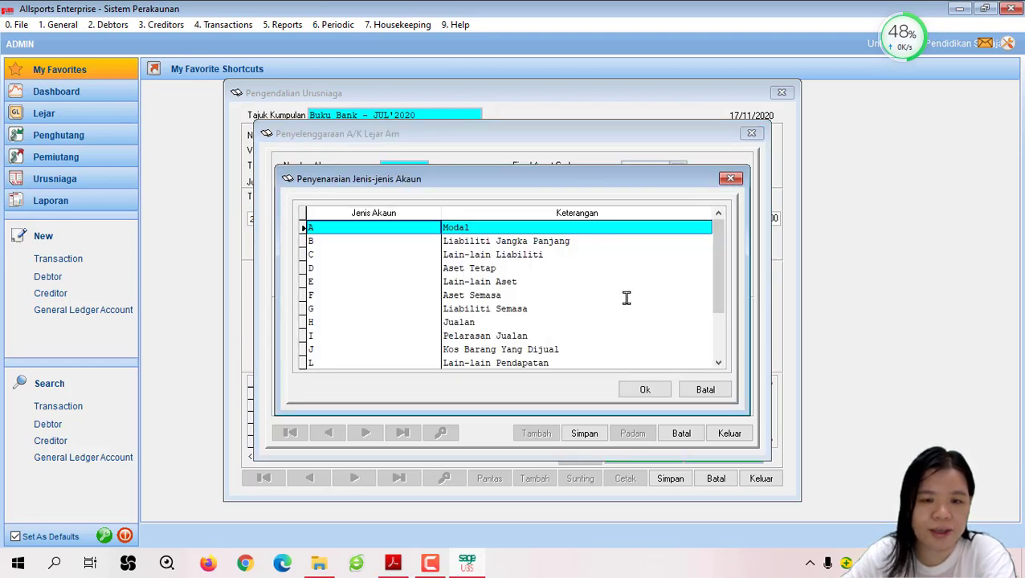
{"action": "scroll", "coordinate": [563, 330], "scroll_direction": "down", "scroll_amount": 1}
{"action": "left_click", "coordinate": [501, 350]}
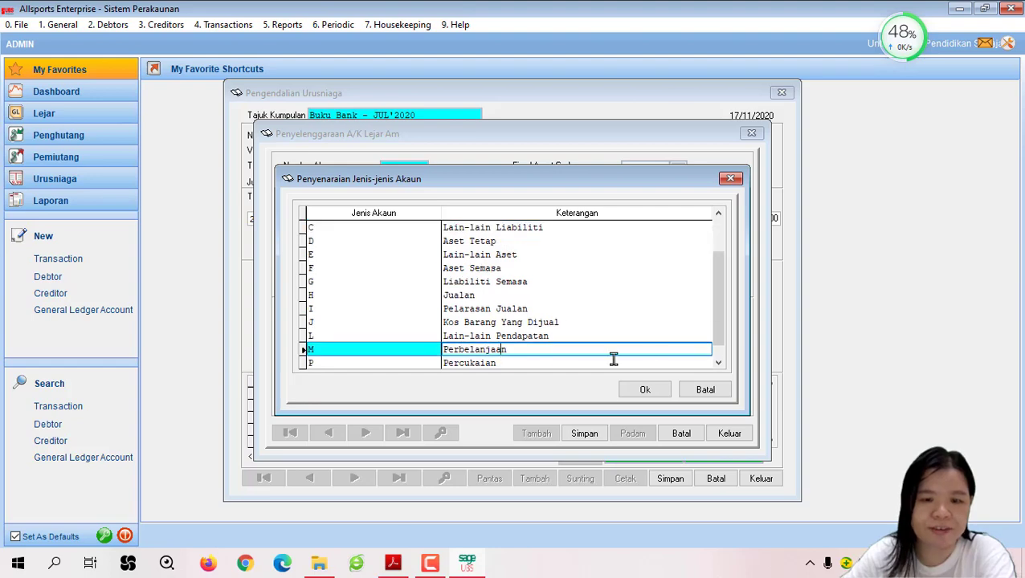
{"action": "left_click", "coordinate": [651, 391]}
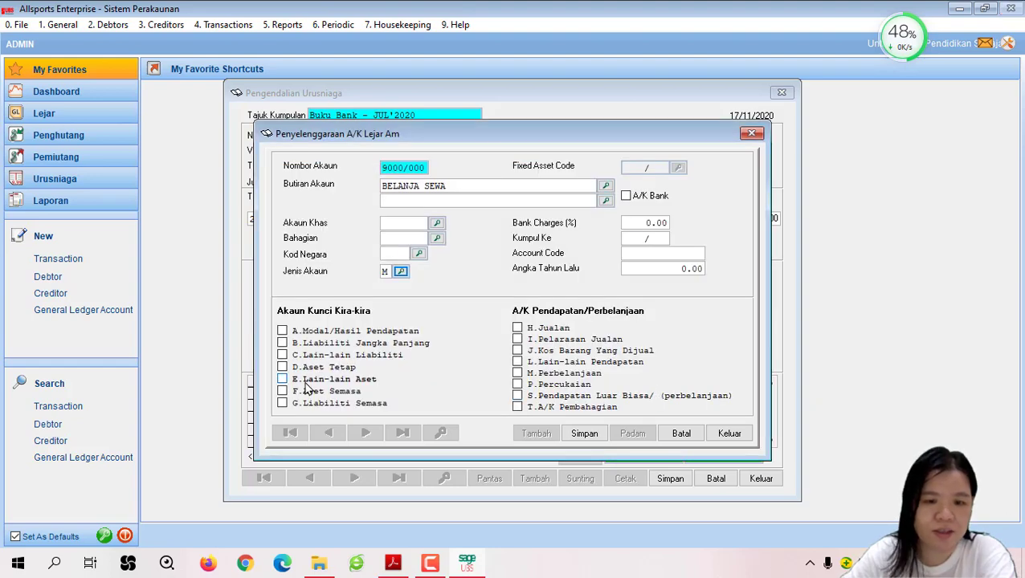
{"action": "key", "text": "Return"}
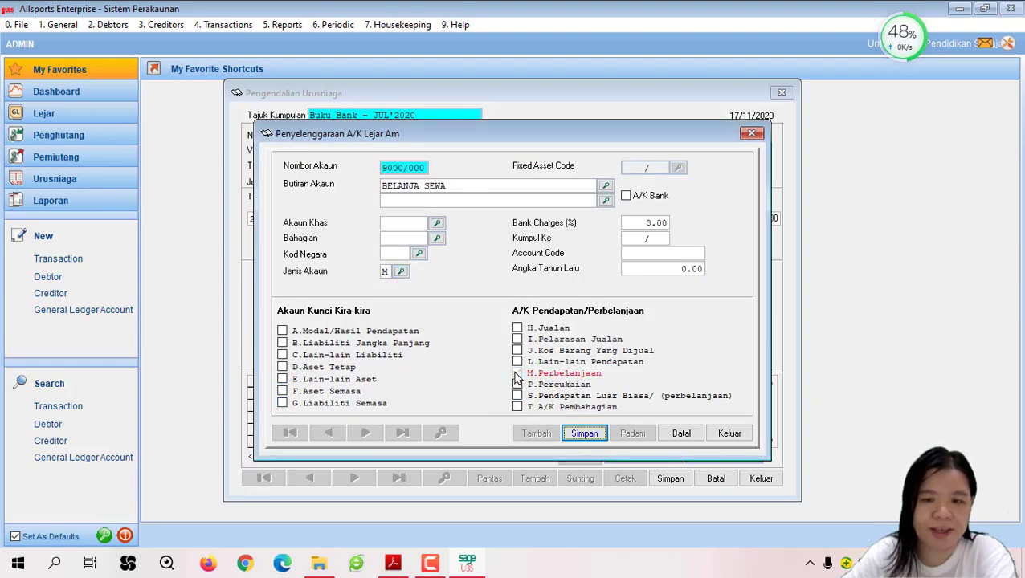
{"action": "left_click", "coordinate": [590, 434]}
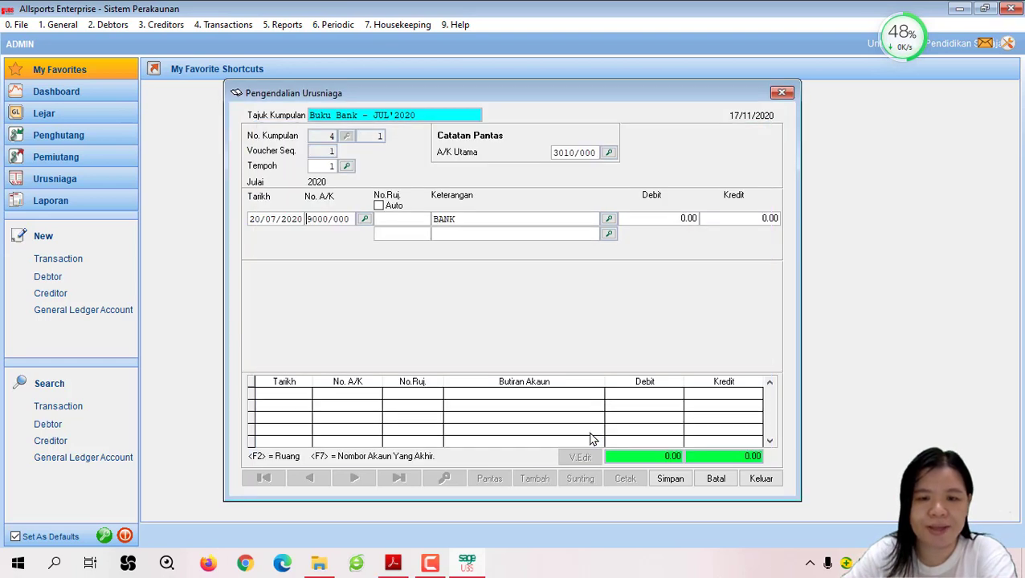
Check the rent payment voucher's number in the PDF and enter 0048/20 as the bank entry's reference number
{"action": "left_click", "coordinate": [402, 220]}
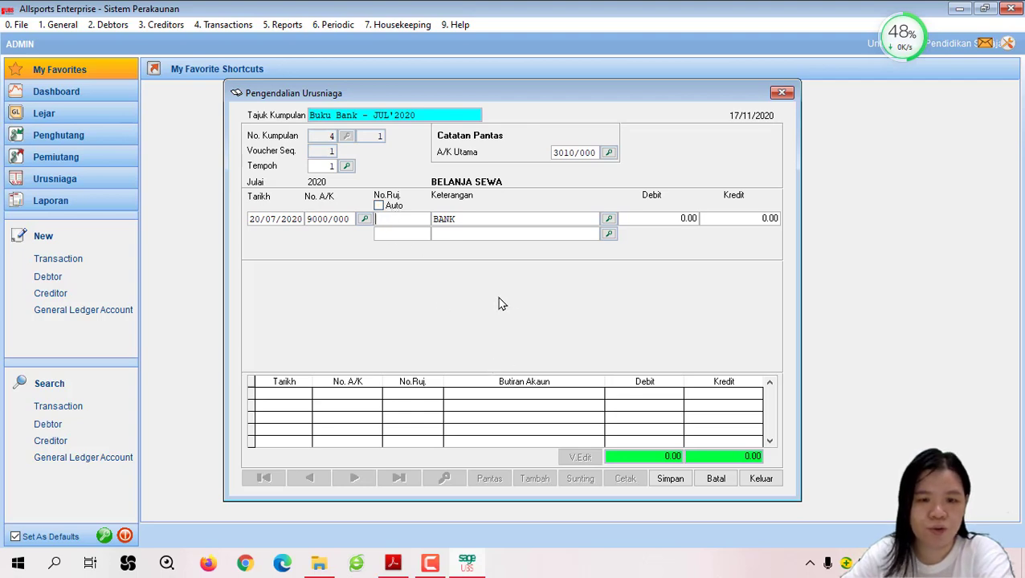
{"action": "left_click", "coordinate": [394, 563]}
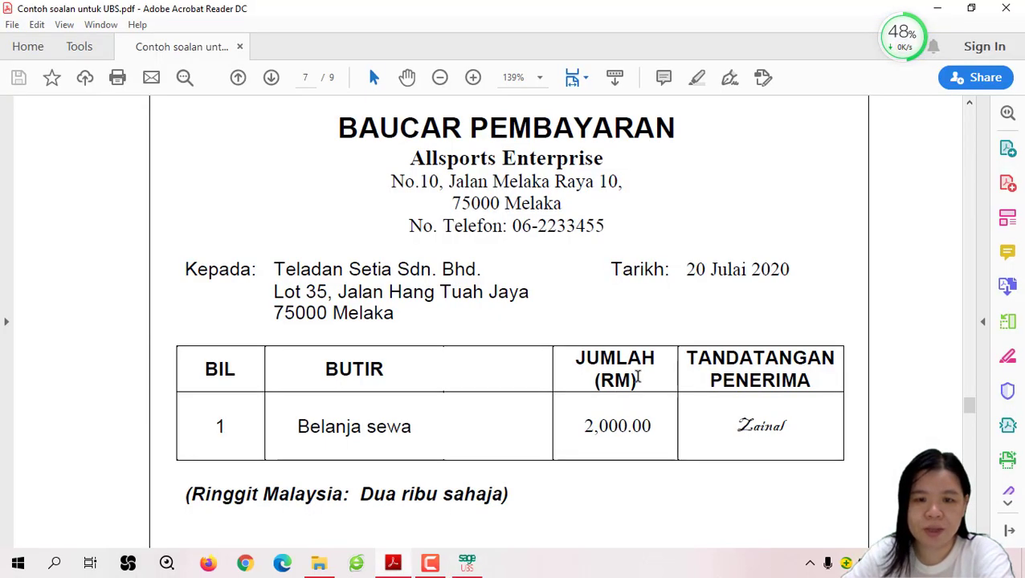
{"action": "scroll", "coordinate": [688, 306], "scroll_direction": "up", "scroll_amount": 2}
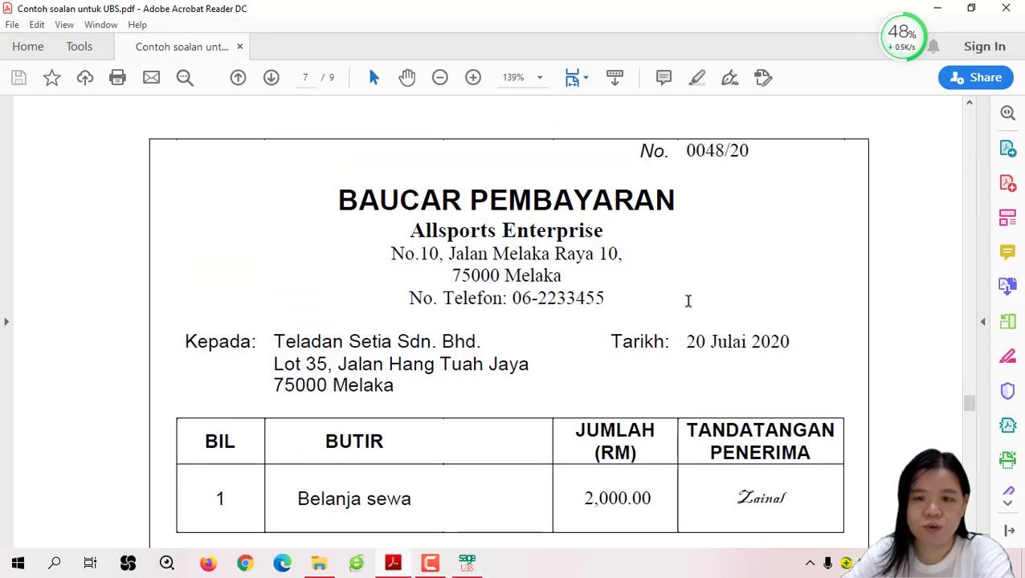
{"action": "left_click", "coordinate": [937, 8]}
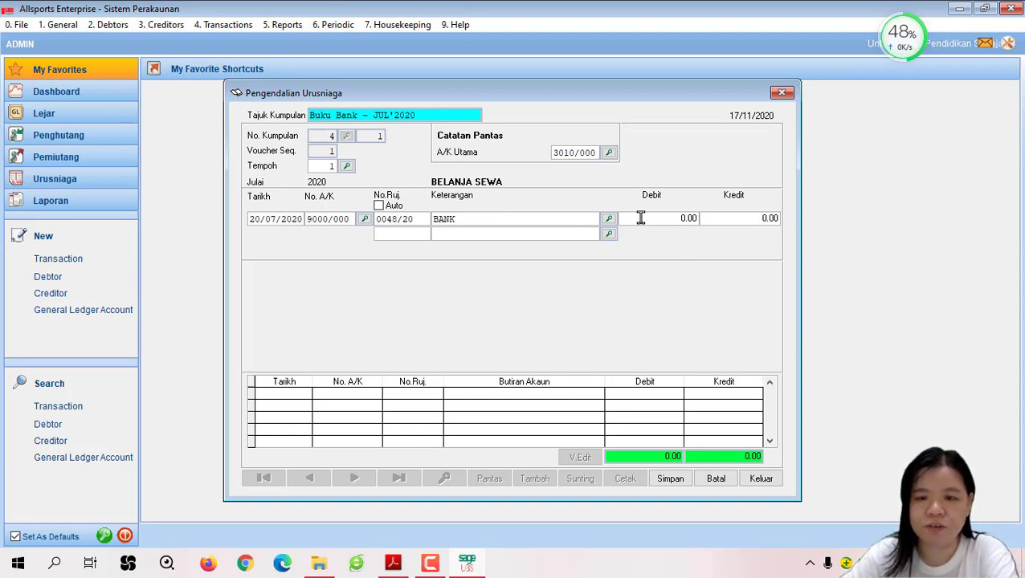
Enter a debit of 2,000.00 for the rent expense and save the bank entry
{"action": "type", "text": "2,"}
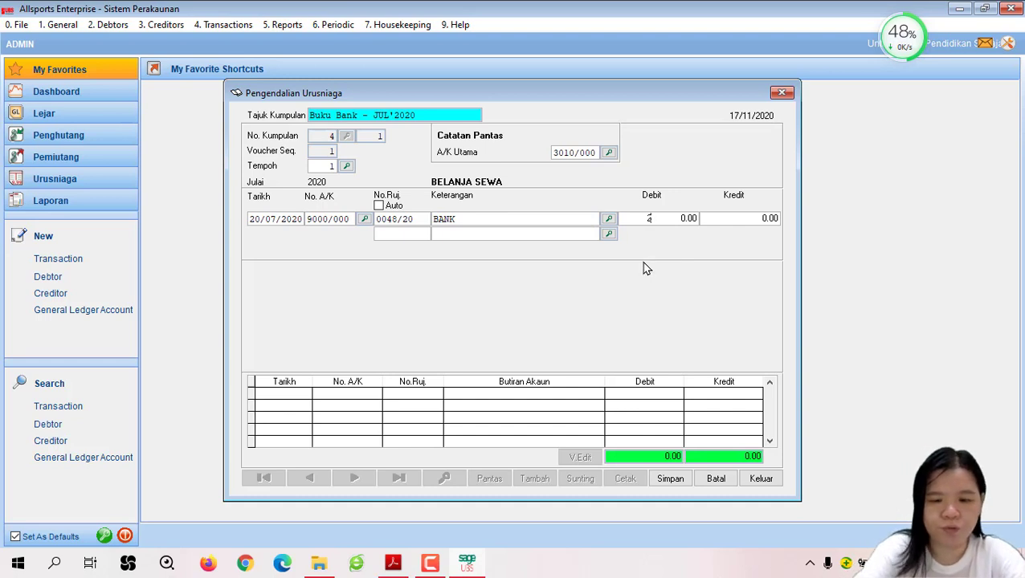
{"action": "type", "text": "00"}
{"action": "type", "text": "0"}
{"action": "key", "text": "Return"}
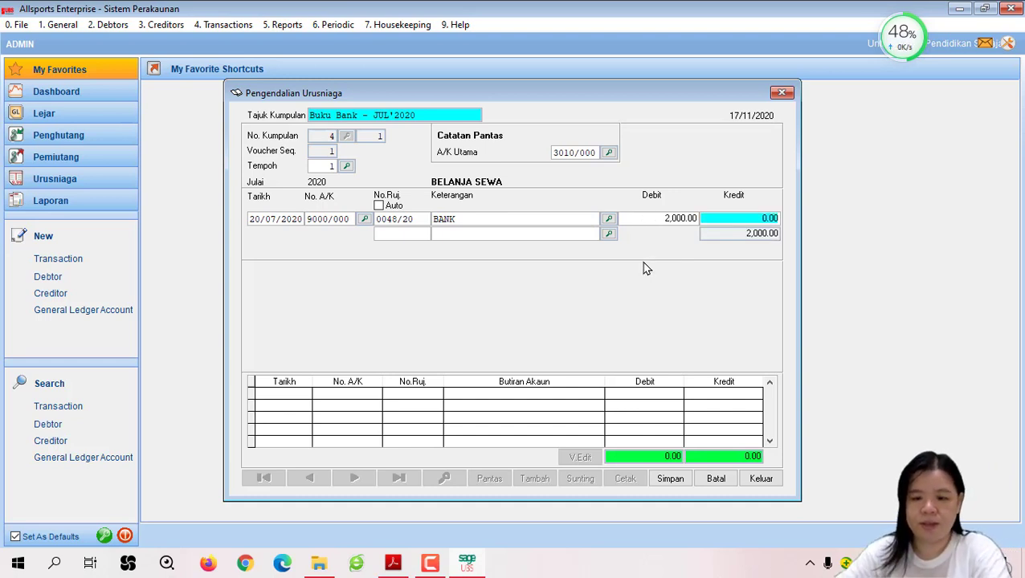
{"action": "key", "text": "Return"}
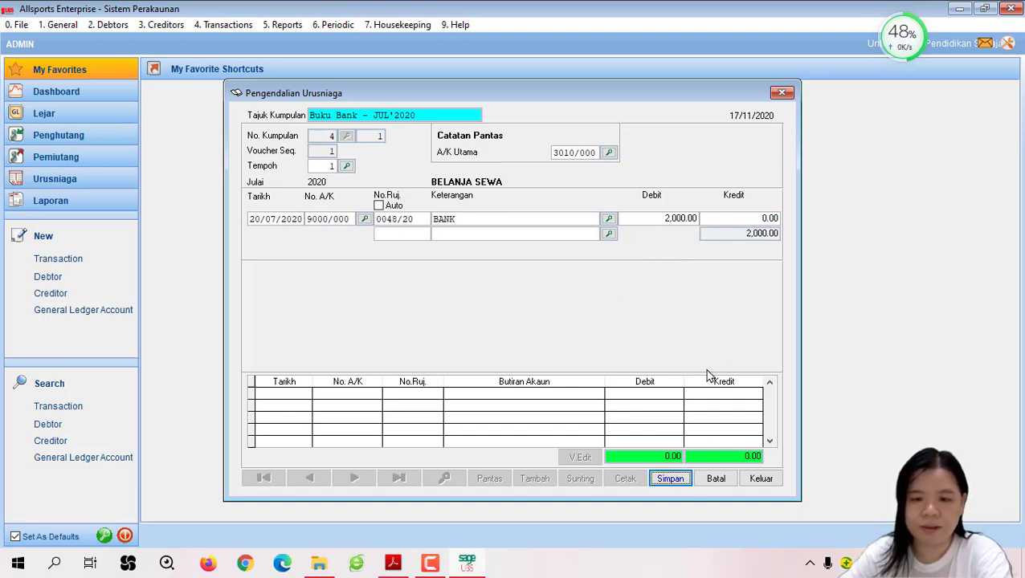
{"action": "left_click", "coordinate": [678, 480]}
Switch to the PDF and examine World Sports Berhad's official receipt, including its number, date, amount and payment method
{"action": "key", "text": "alt+Tab"}
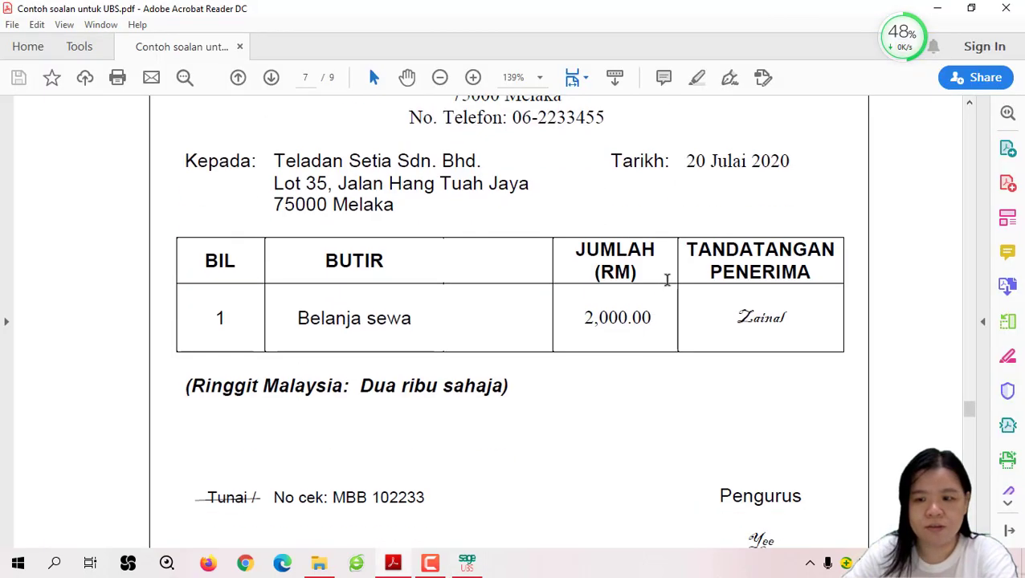
{"action": "scroll", "coordinate": [668, 286], "scroll_direction": "down", "scroll_amount": 3}
{"action": "scroll", "coordinate": [667, 286], "scroll_direction": "down", "scroll_amount": 5}
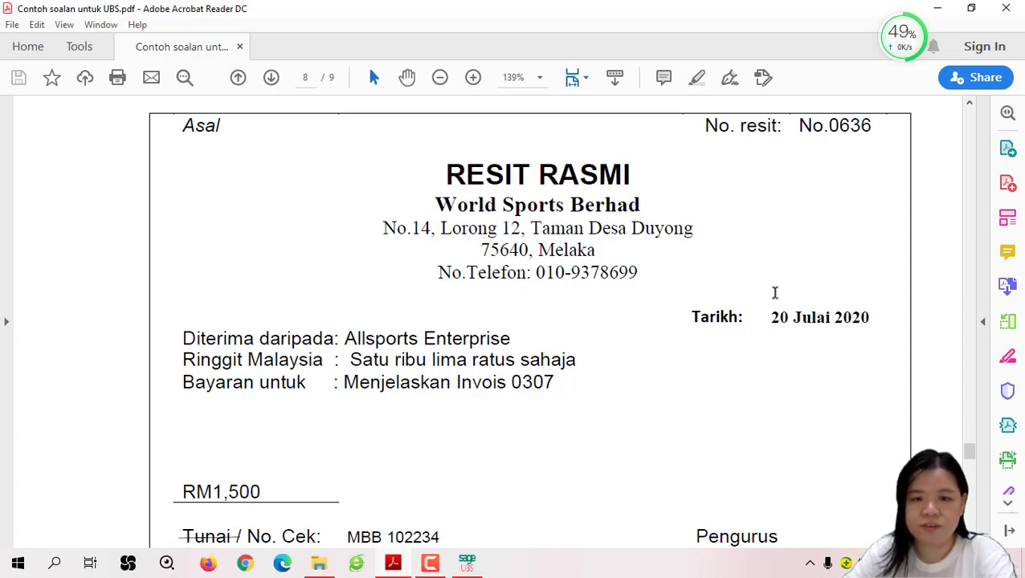
{"action": "scroll", "coordinate": [553, 402], "scroll_direction": "down", "scroll_amount": 1}
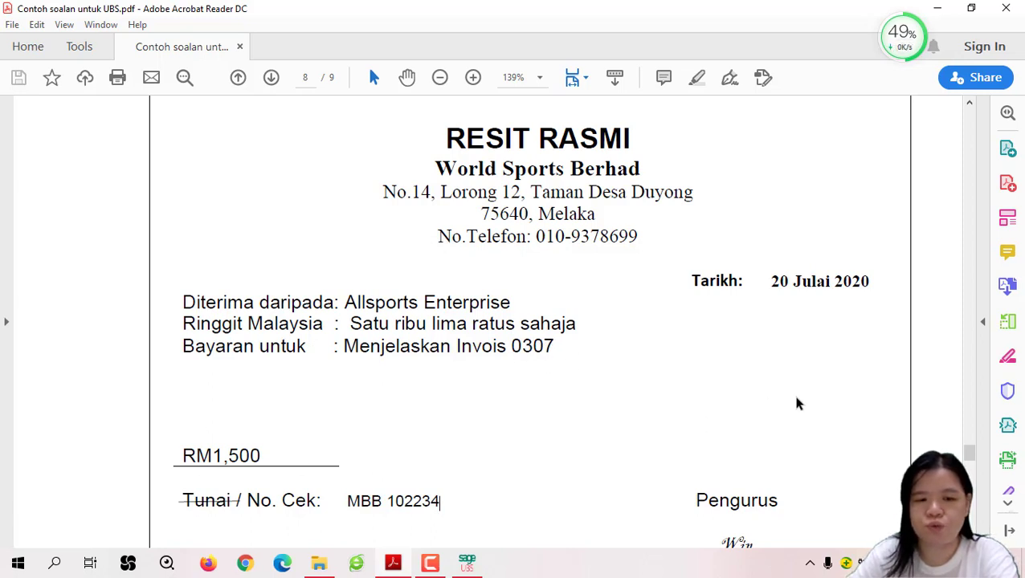
Return to the accounting system and start a quick entry with main account 3010/000, BANK, in batch 4, Buku Bank - JUL'2020, period 1
{"action": "key", "text": "alt+Tab"}
{"action": "left_click", "coordinate": [489, 478]}
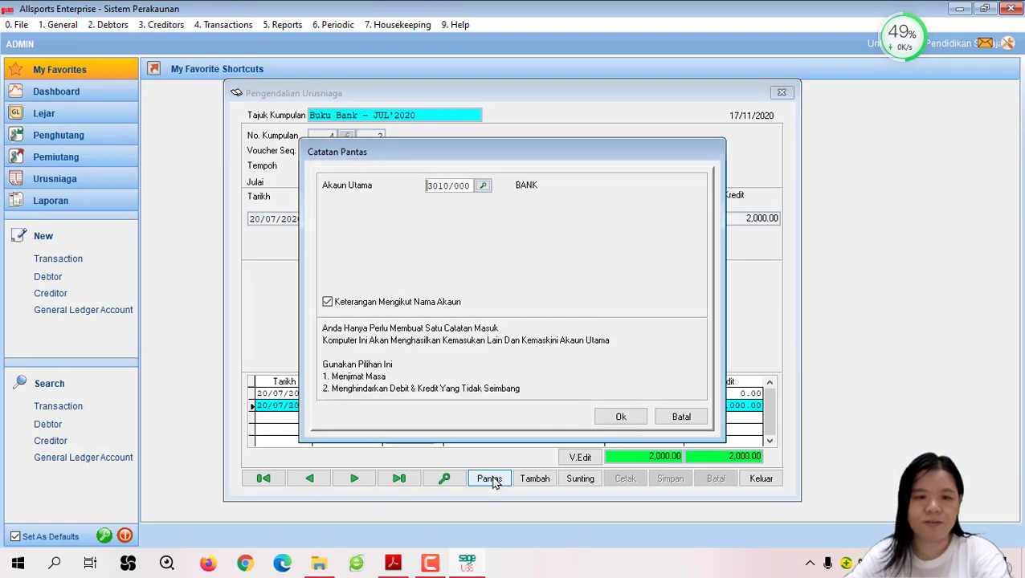
{"action": "left_click", "coordinate": [621, 417]}
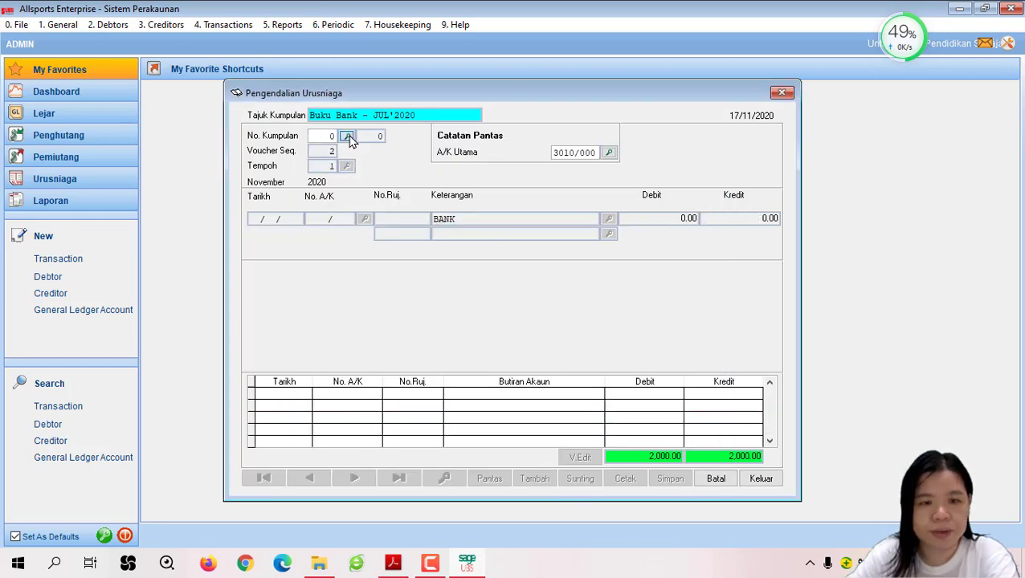
{"action": "left_click", "coordinate": [347, 136]}
{"action": "left_click", "coordinate": [524, 268]}
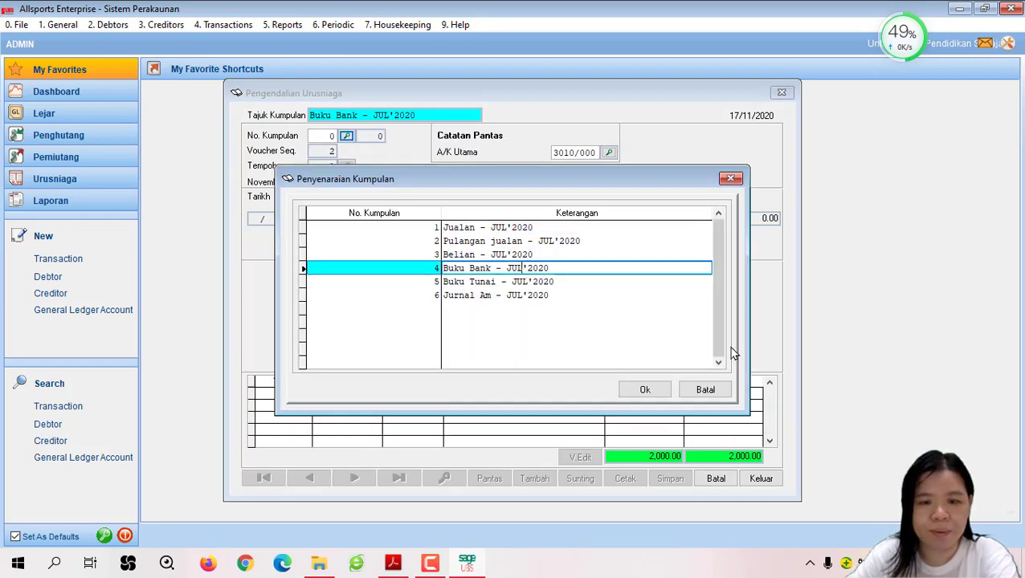
{"action": "left_click", "coordinate": [645, 389]}
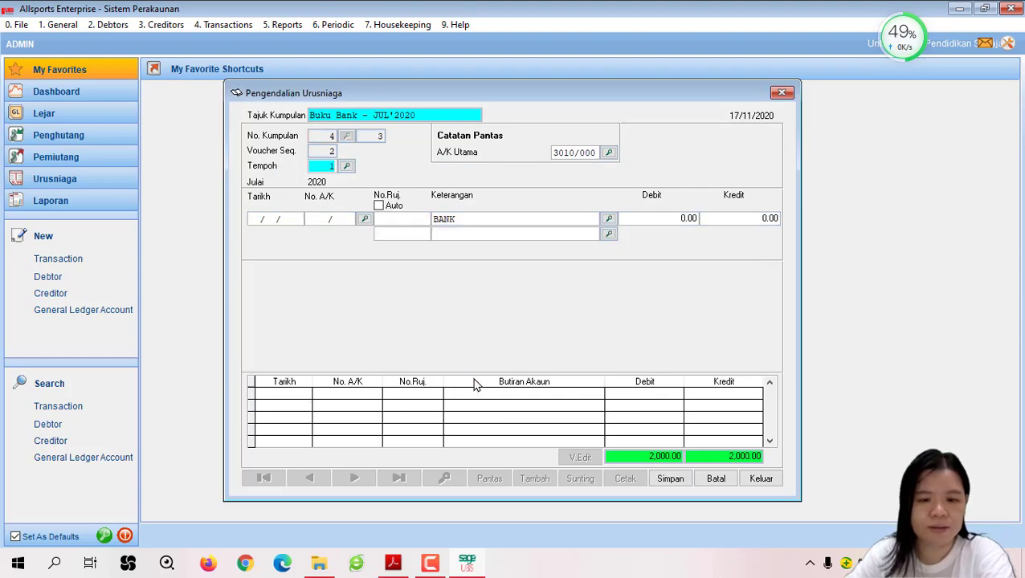
{"action": "key", "text": "Return"}
Check the receipt's date in the PDF, date the entry 20/07/2020 and assign it to account 4000/W01, WORLD SPORTS BERHAD
{"action": "left_click", "coordinate": [401, 566]}
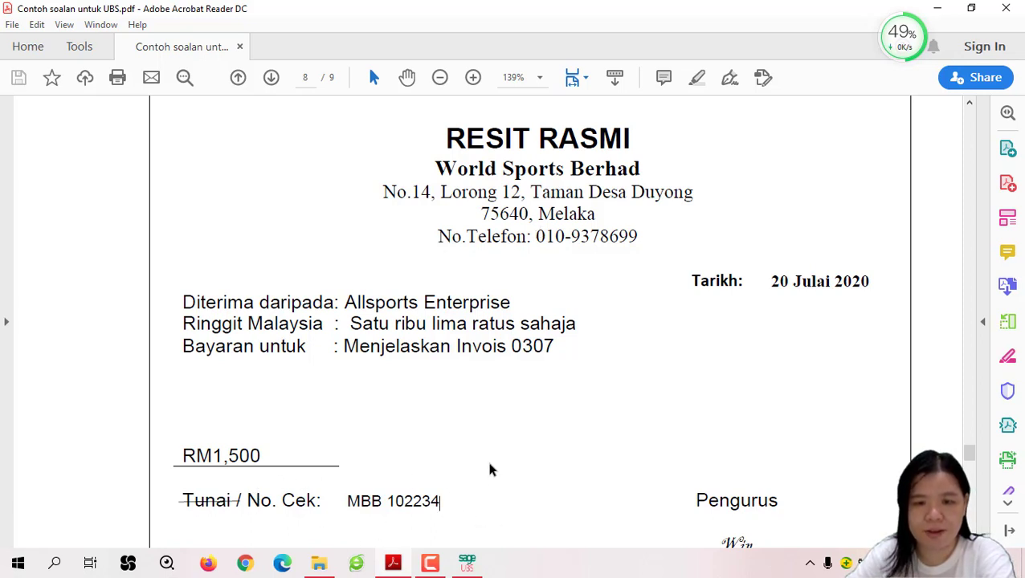
{"action": "key", "text": "alt+Tab"}
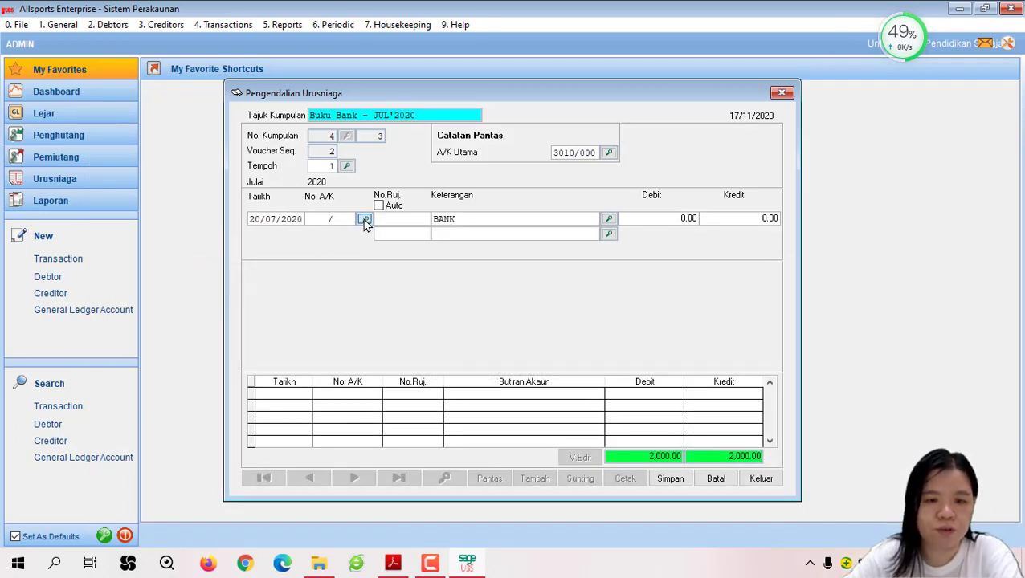
{"action": "left_click", "coordinate": [364, 218]}
{"action": "scroll", "coordinate": [720, 274], "scroll_direction": "down", "scroll_amount": 3}
{"action": "left_click", "coordinate": [509, 312]}
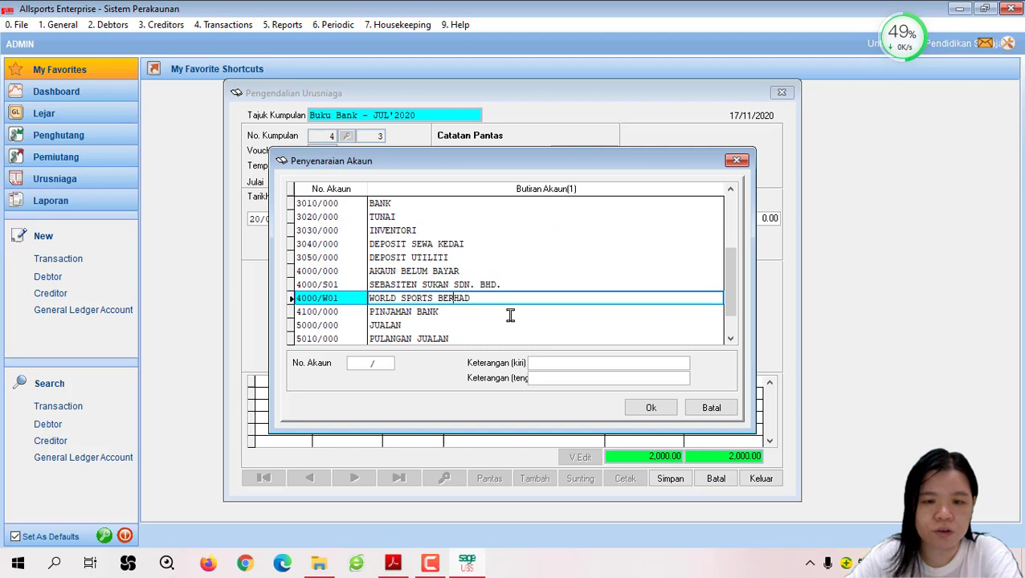
{"action": "left_click", "coordinate": [651, 407]}
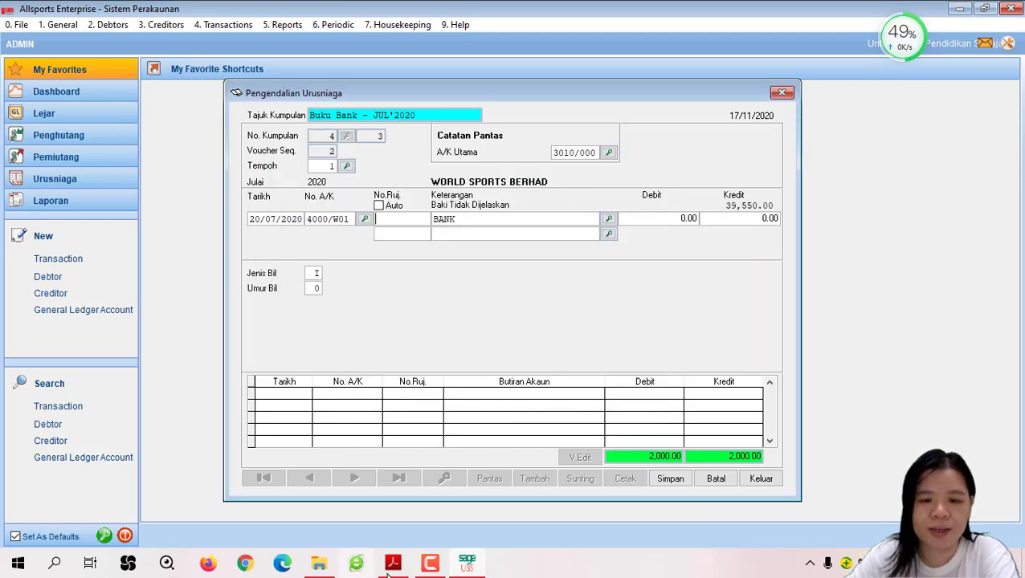
Give the World Sports Berhad payment reference 0636 and a debit of 1,500.00, save the entry and close the transaction window
{"action": "type", "text": "063"}
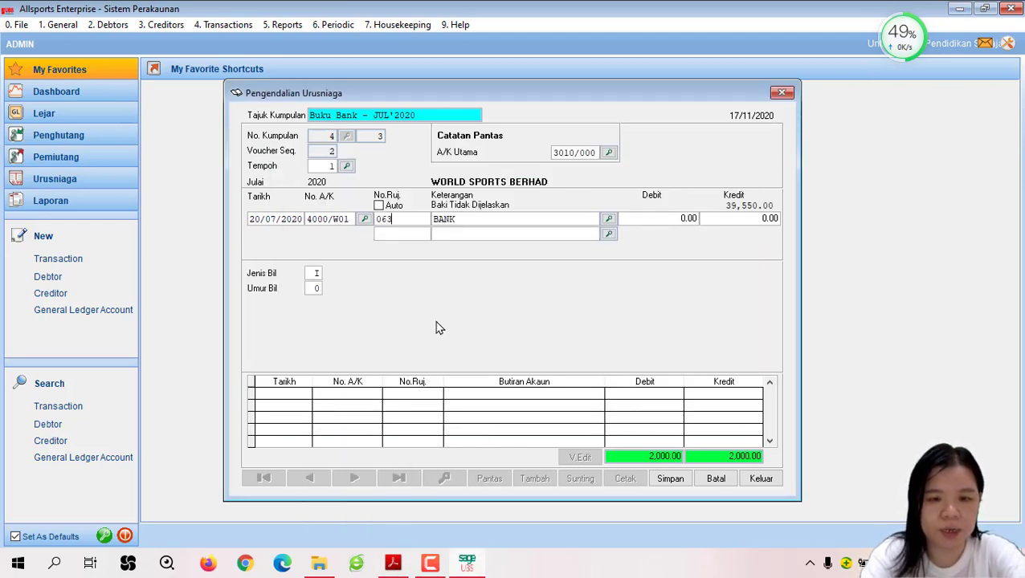
{"action": "type", "text": "6"}
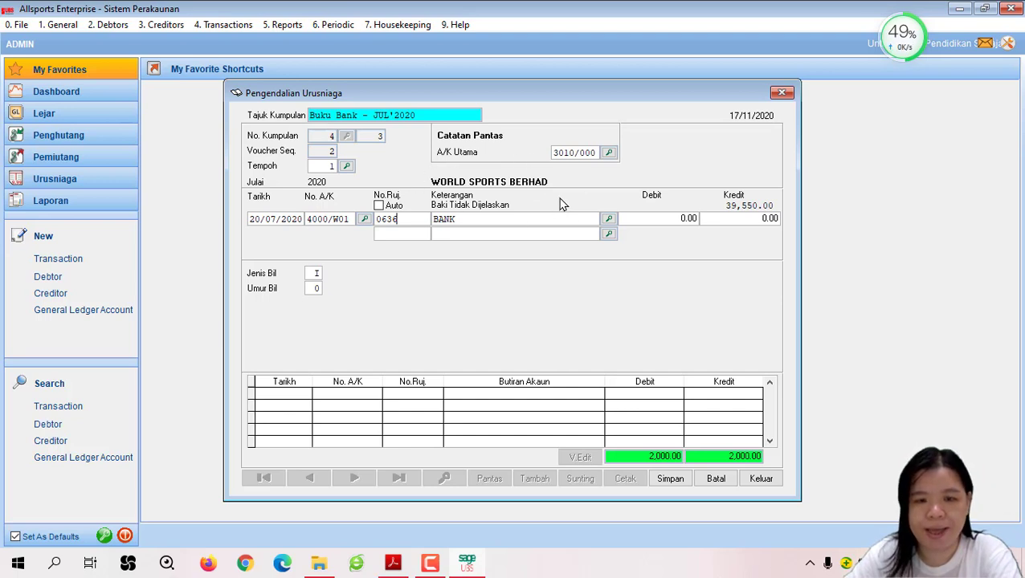
{"action": "left_click", "coordinate": [635, 217]}
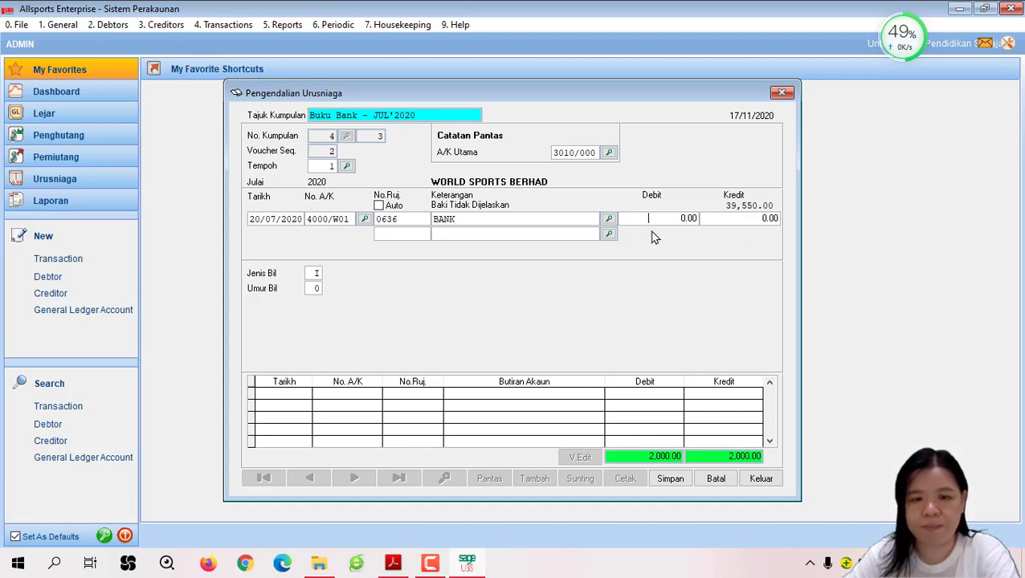
{"action": "type", "text": "0.0"}
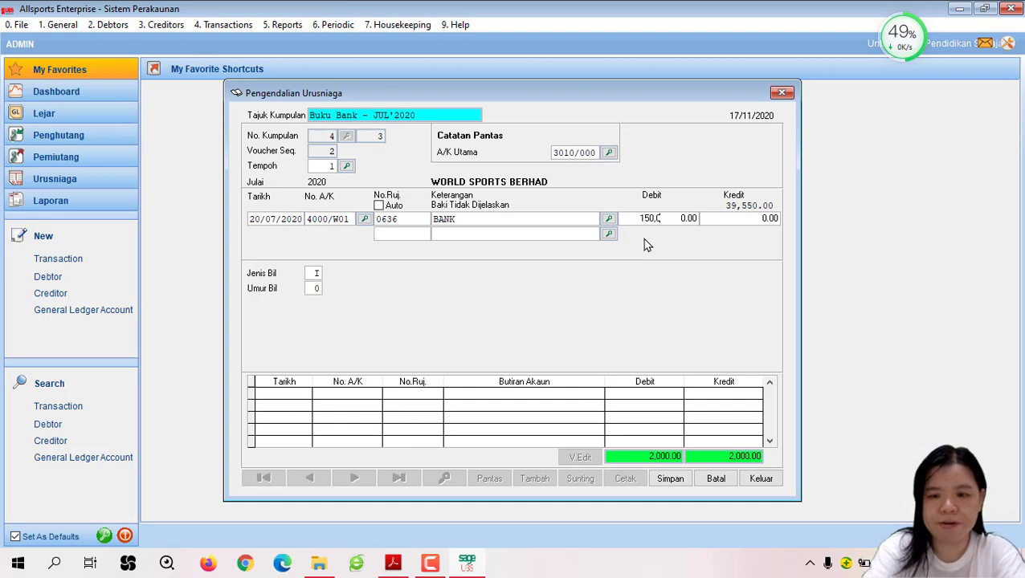
{"action": "key", "text": "Return"}
{"action": "left_click", "coordinate": [670, 479]}
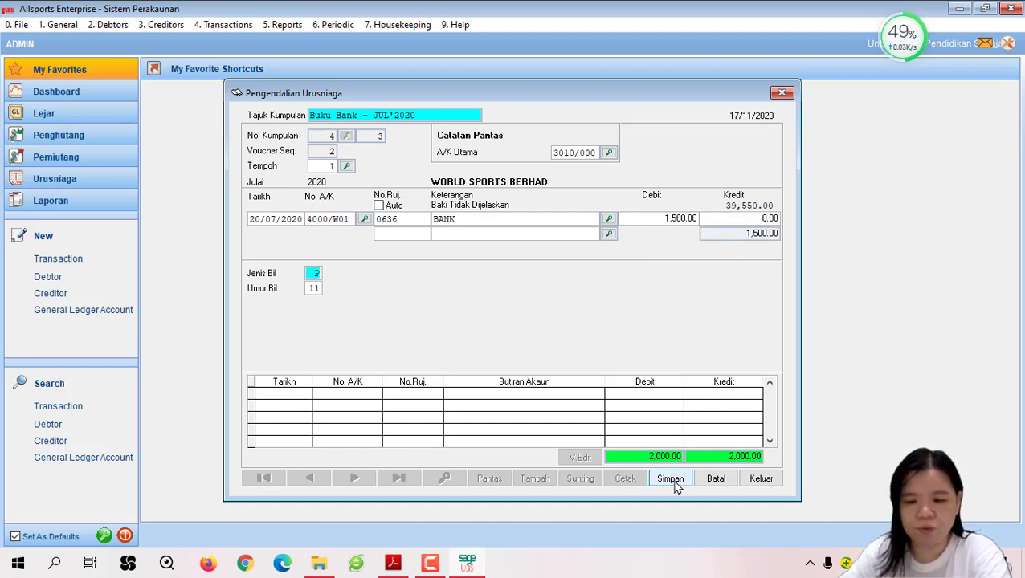
{"action": "left_click", "coordinate": [670, 479]}
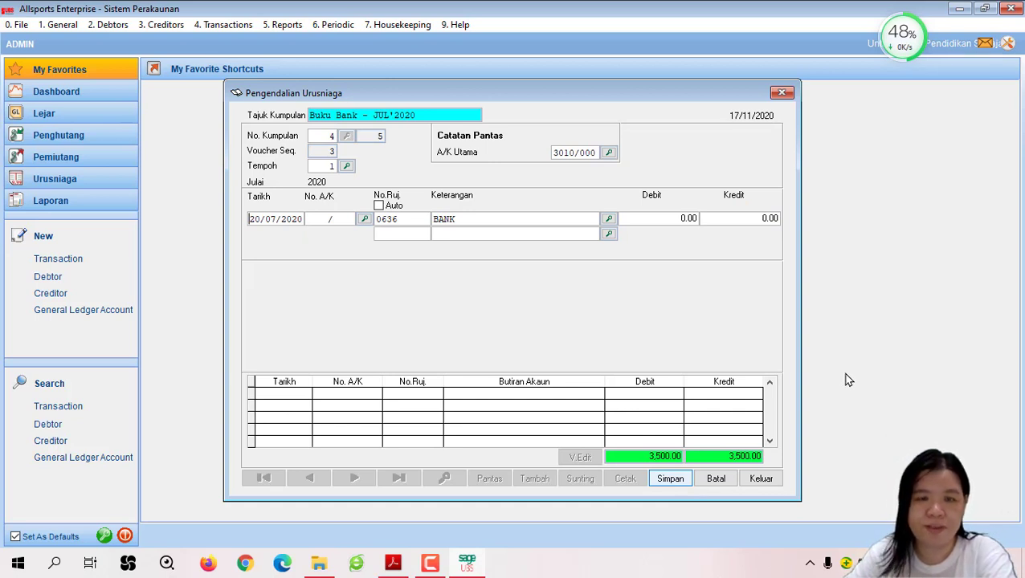
{"action": "left_click", "coordinate": [770, 483]}
Generate the batch of transactions listing for batches 1 to 6
{"action": "left_click", "coordinate": [223, 25]}
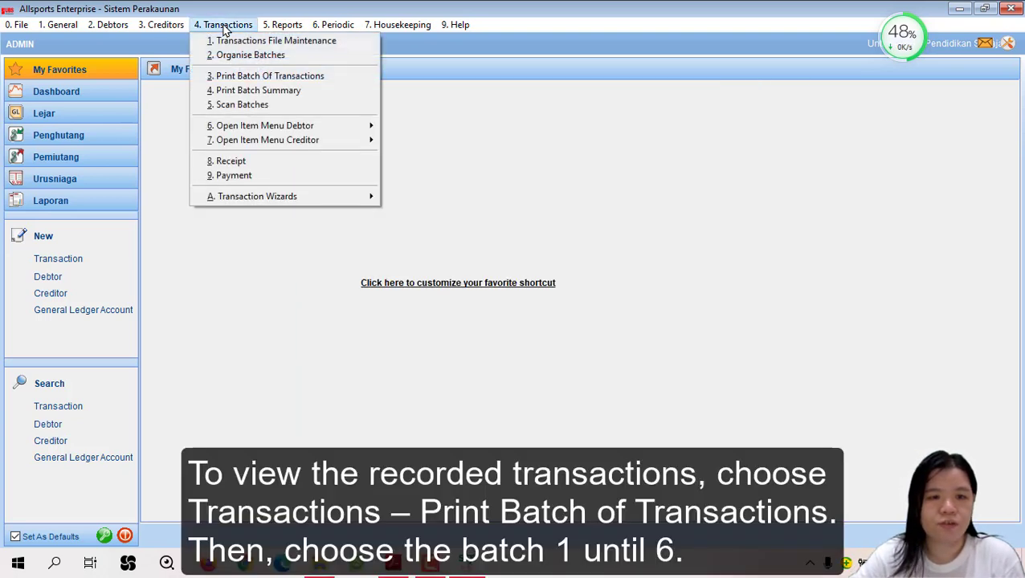
{"action": "left_click", "coordinate": [261, 78]}
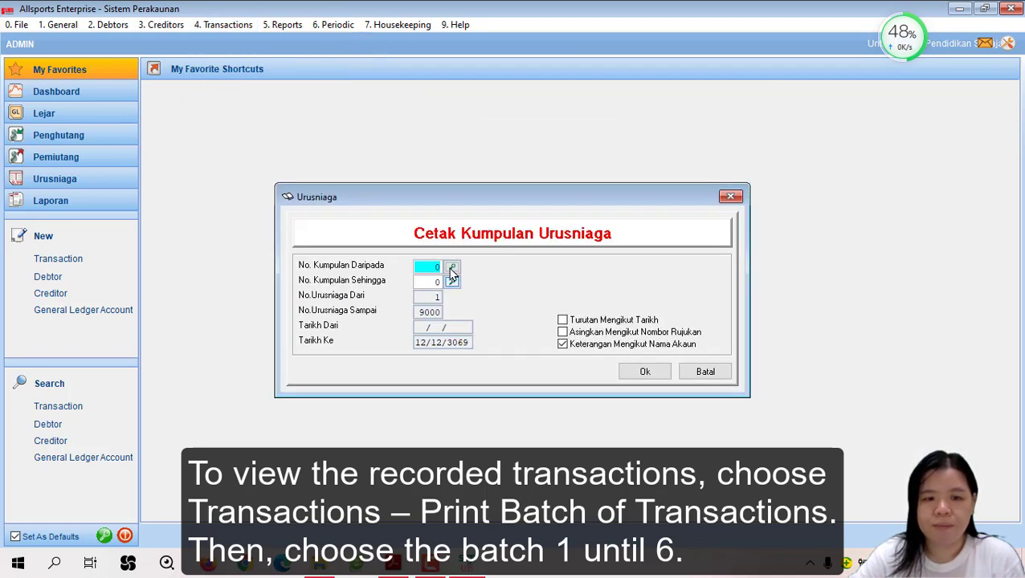
{"action": "left_click", "coordinate": [453, 268]}
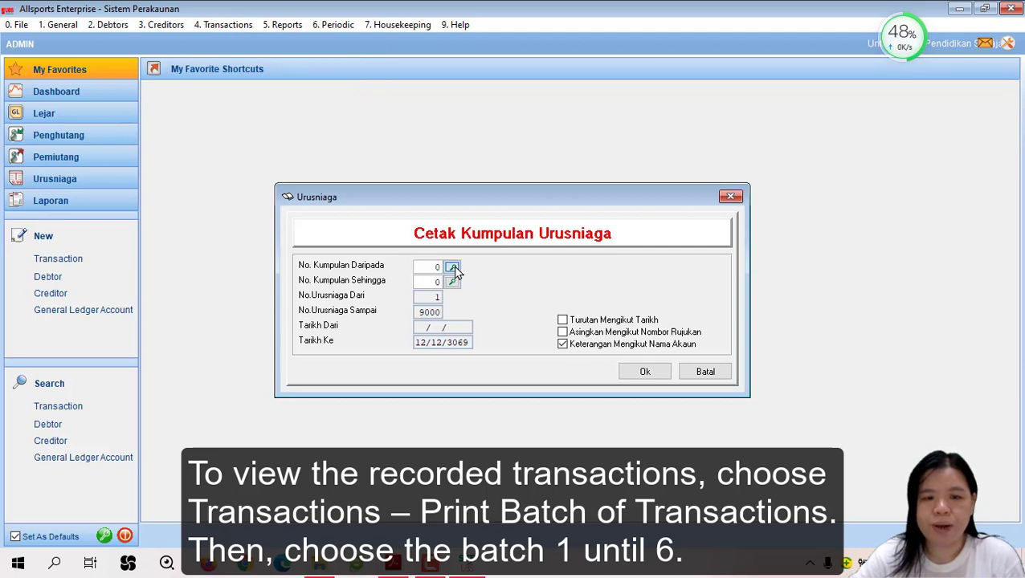
{"action": "left_click", "coordinate": [647, 389]}
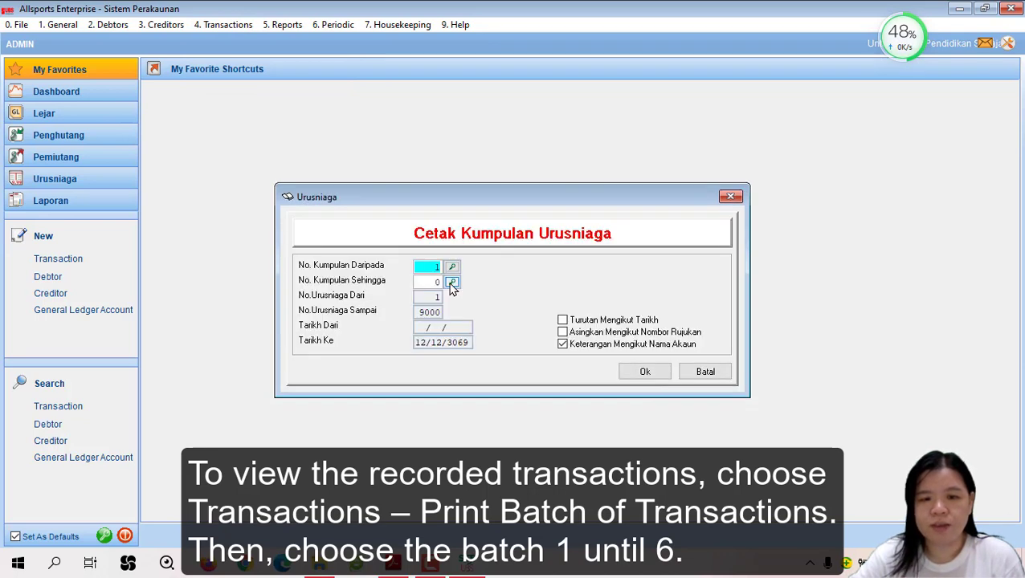
{"action": "left_click", "coordinate": [452, 283]}
{"action": "left_click", "coordinate": [490, 296]}
{"action": "left_click", "coordinate": [639, 391]}
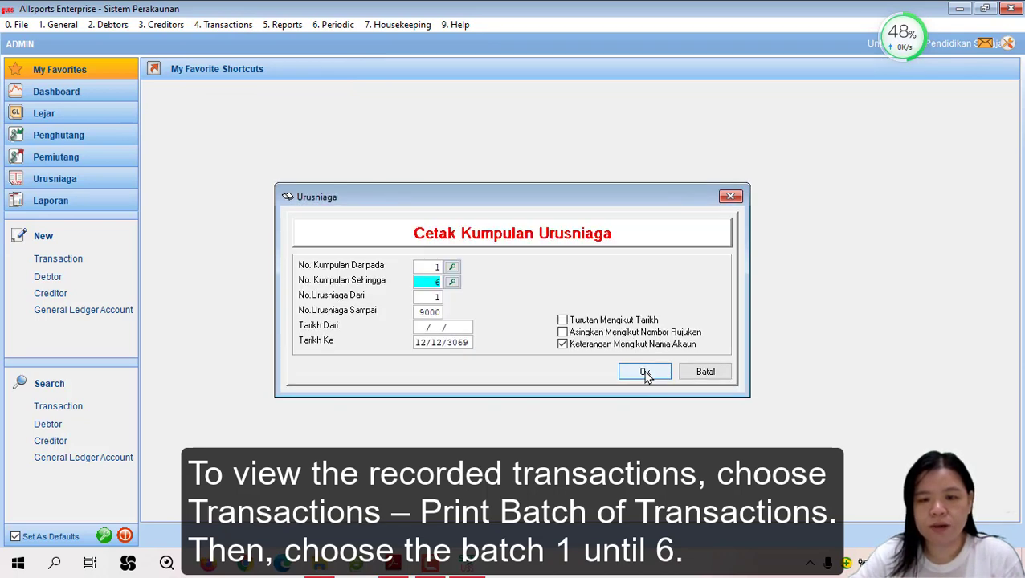
{"action": "left_click", "coordinate": [644, 371]}
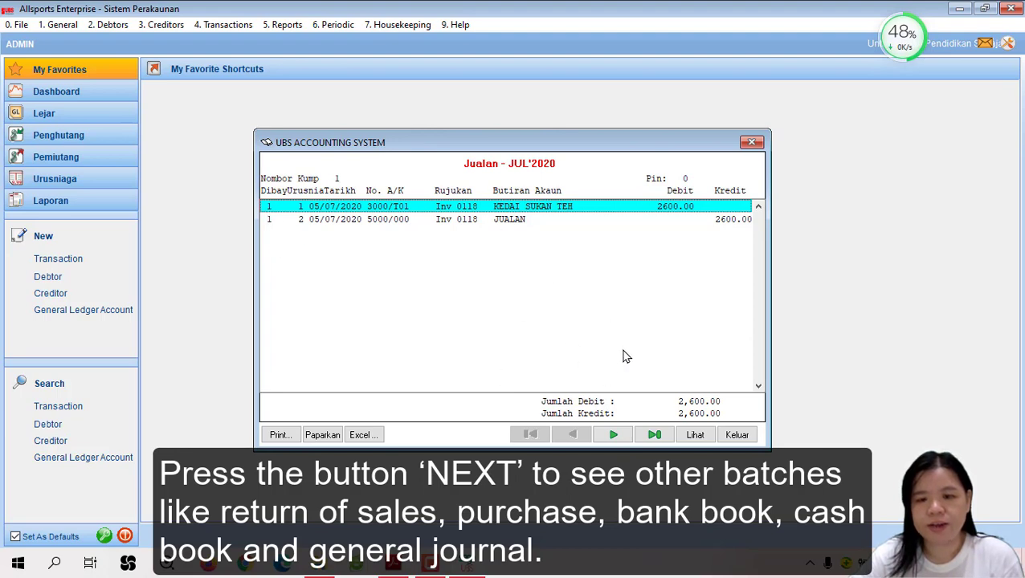
Examine the recorded entries in the sales returns, purchases, bank book and remaining batches through the general journal, and close the listing
{"action": "left_click", "coordinate": [625, 439]}
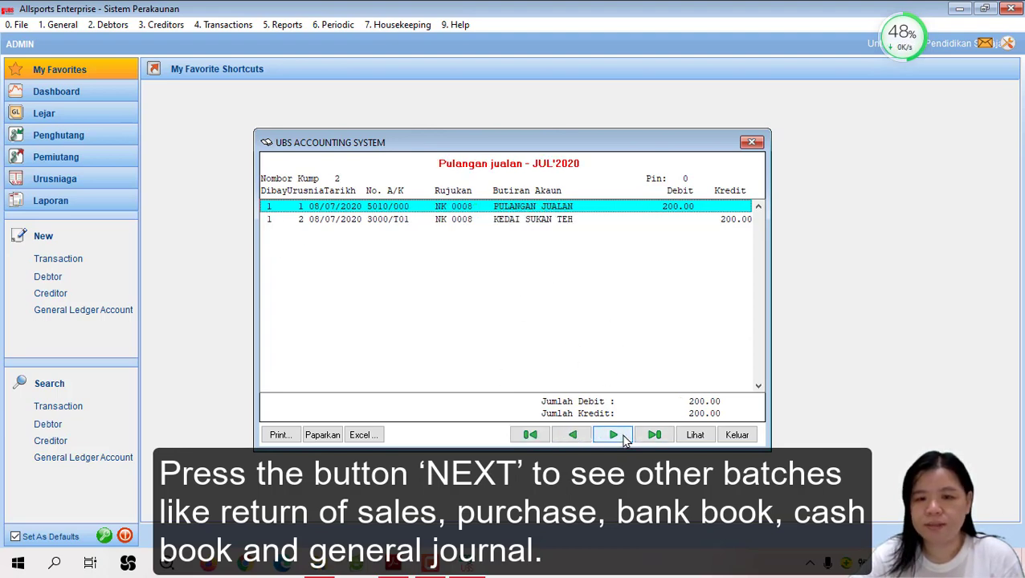
{"action": "left_click", "coordinate": [614, 435]}
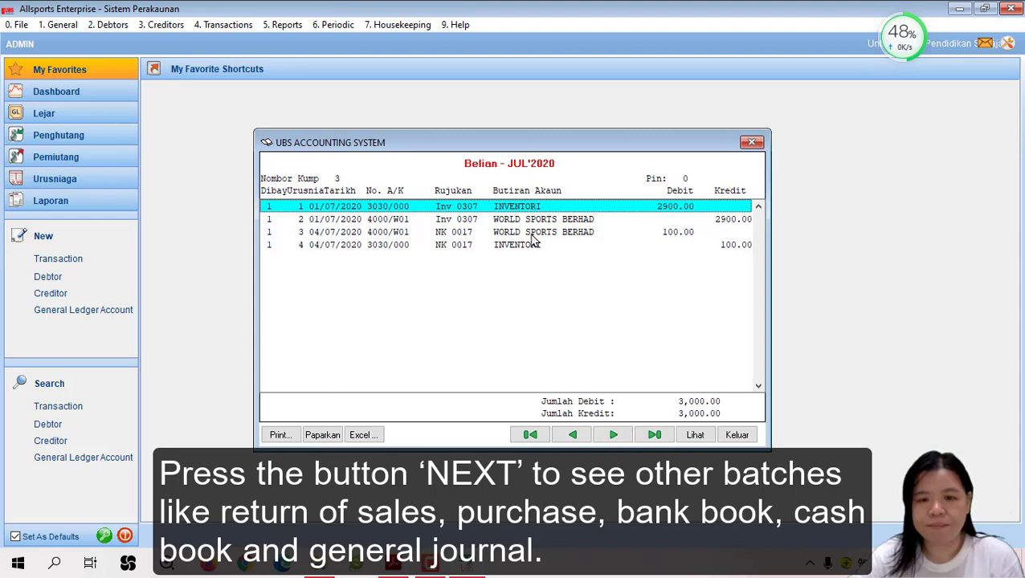
{"action": "left_click", "coordinate": [613, 434]}
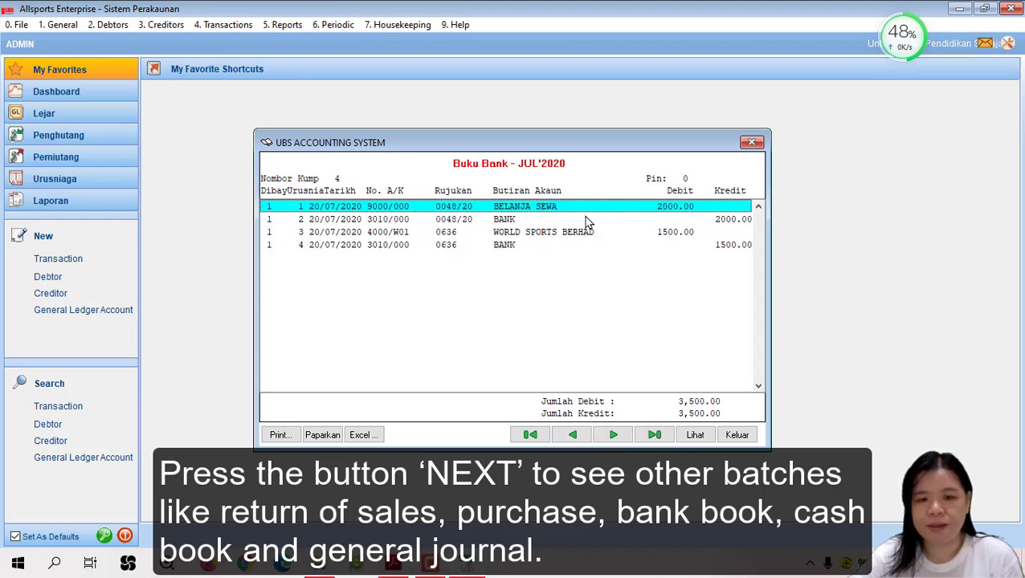
{"action": "left_click", "coordinate": [613, 436]}
{"action": "left_click", "coordinate": [614, 435]}
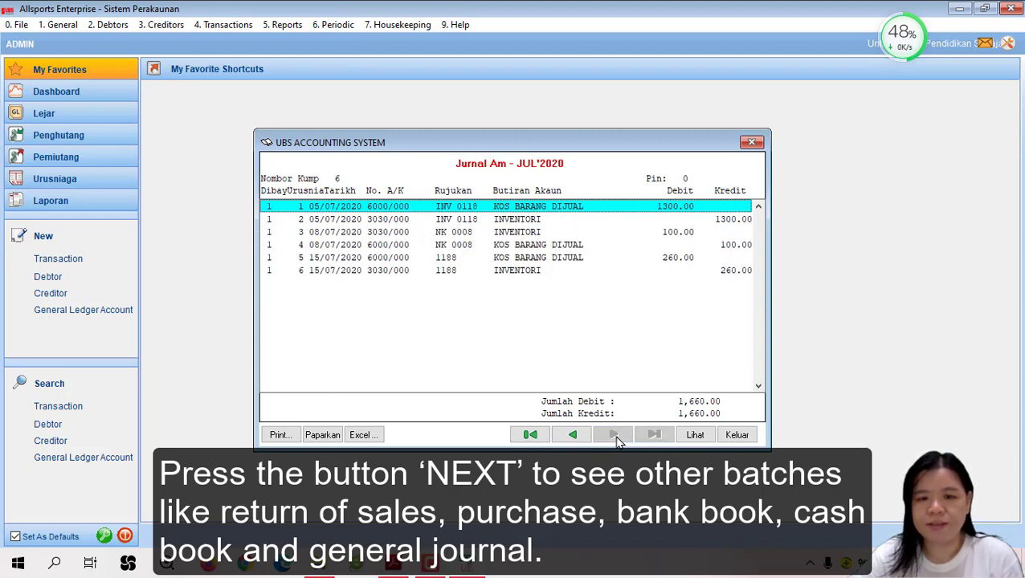
{"action": "left_click", "coordinate": [737, 435]}
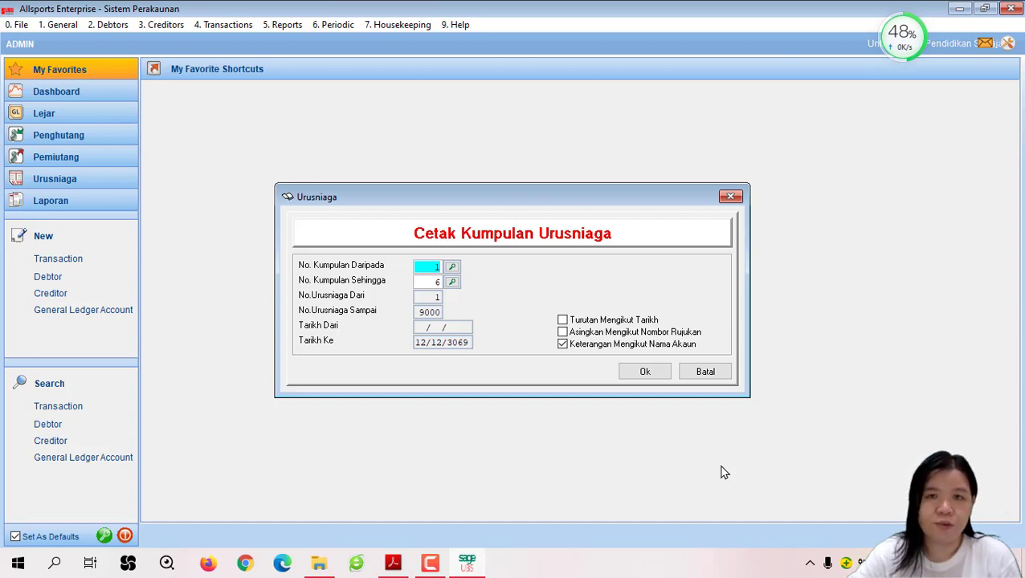
{"action": "left_click", "coordinate": [647, 371]}
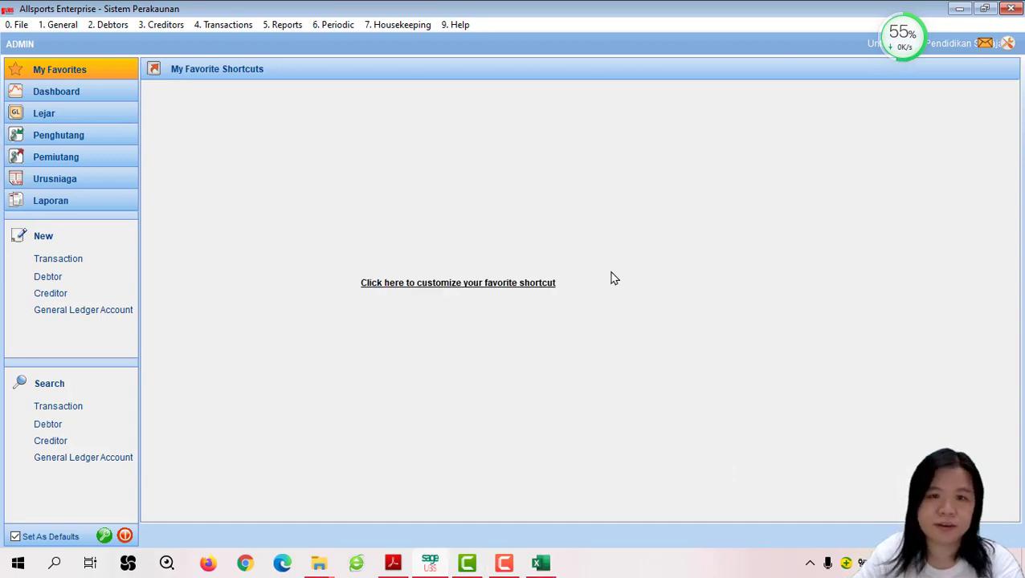